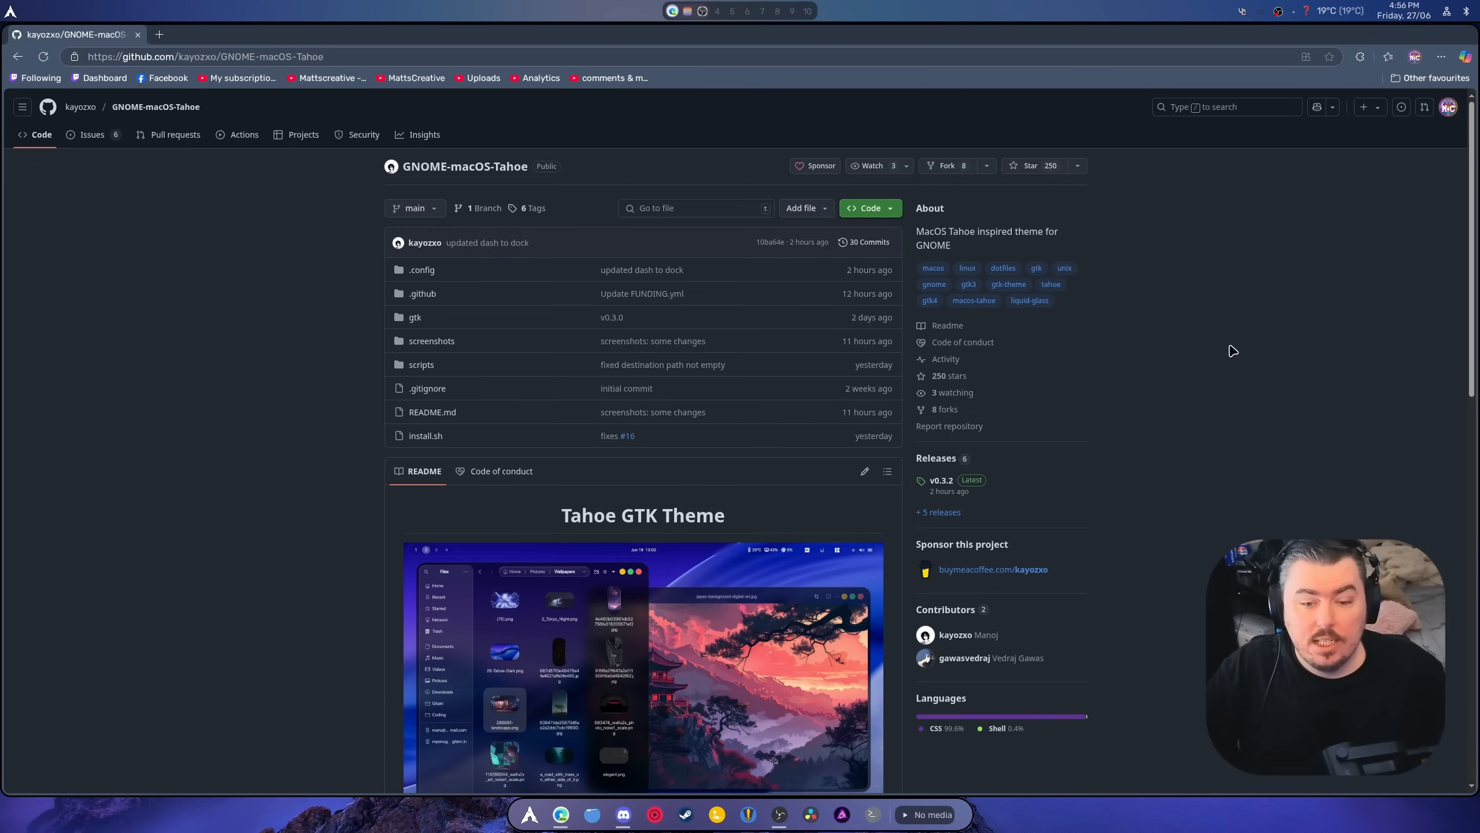
scroll(1226, 360, down, 2)
- Open the README screenshot's file page in a new tab, then return to the repository
right_click(568, 371)
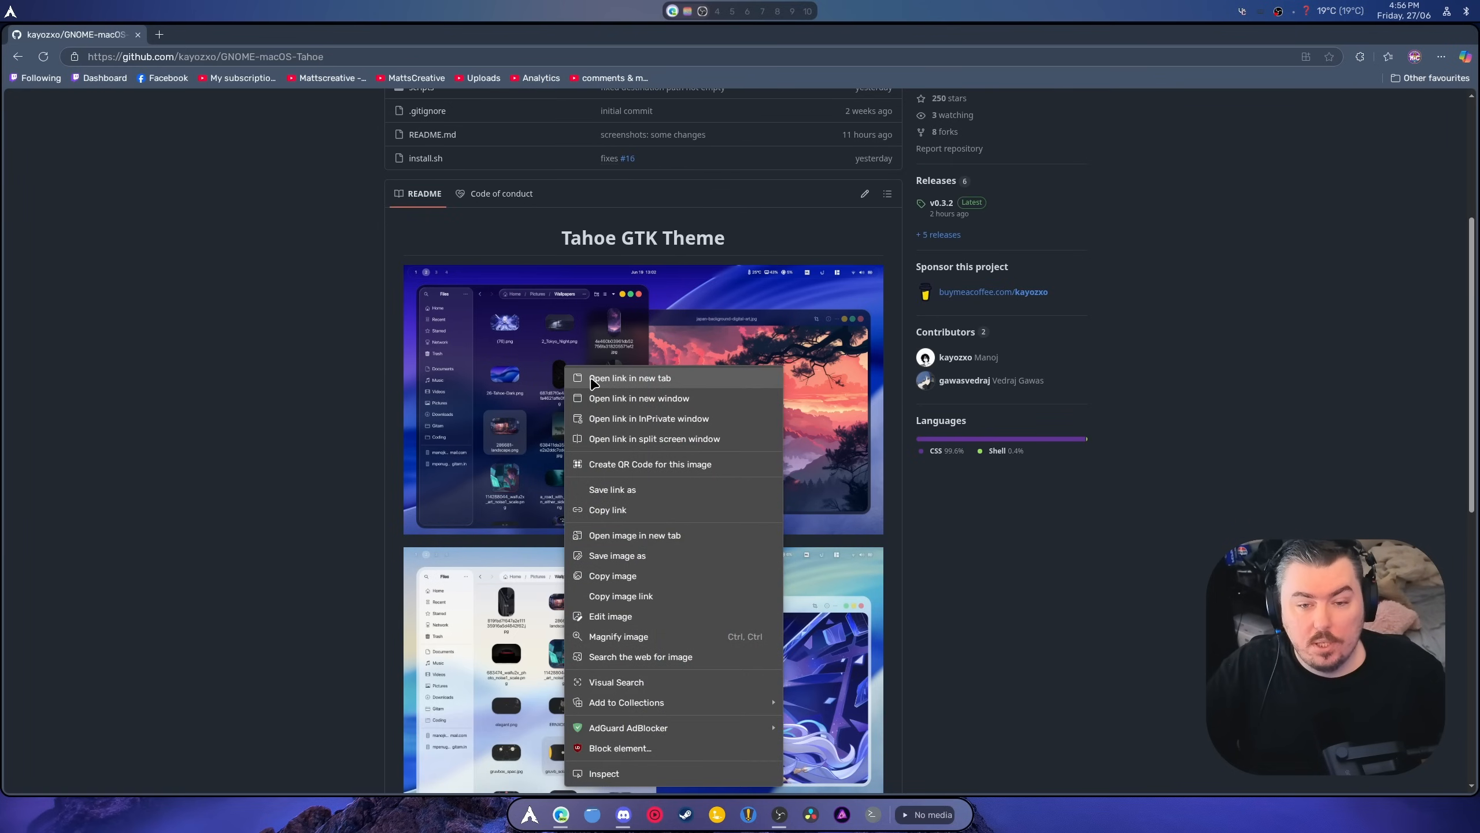
click(630, 379)
click(240, 37)
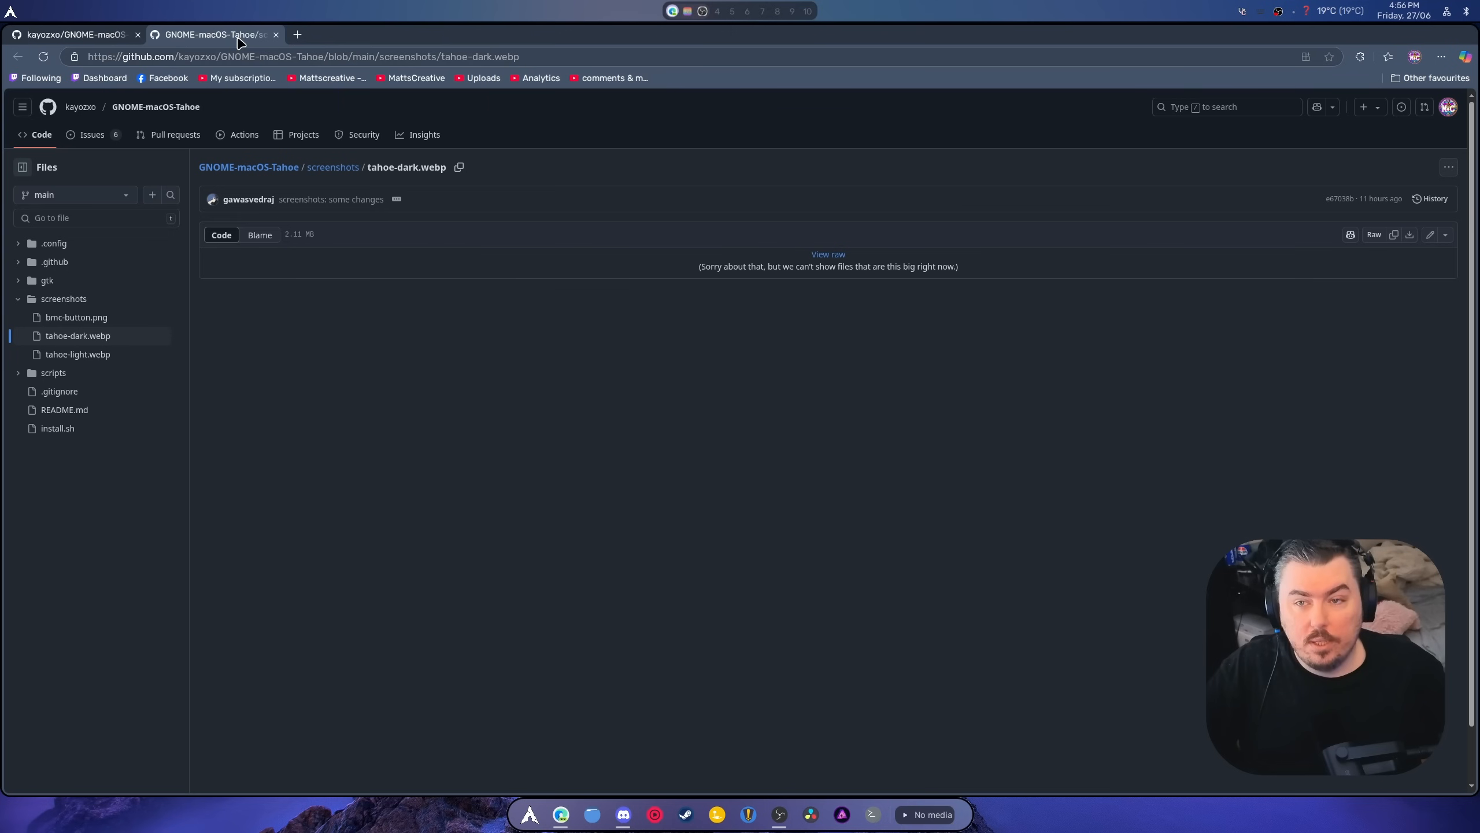
click(72, 35)
- Open the Tahoe dark screenshot image itself full-size in a new tab
right_click(611, 440)
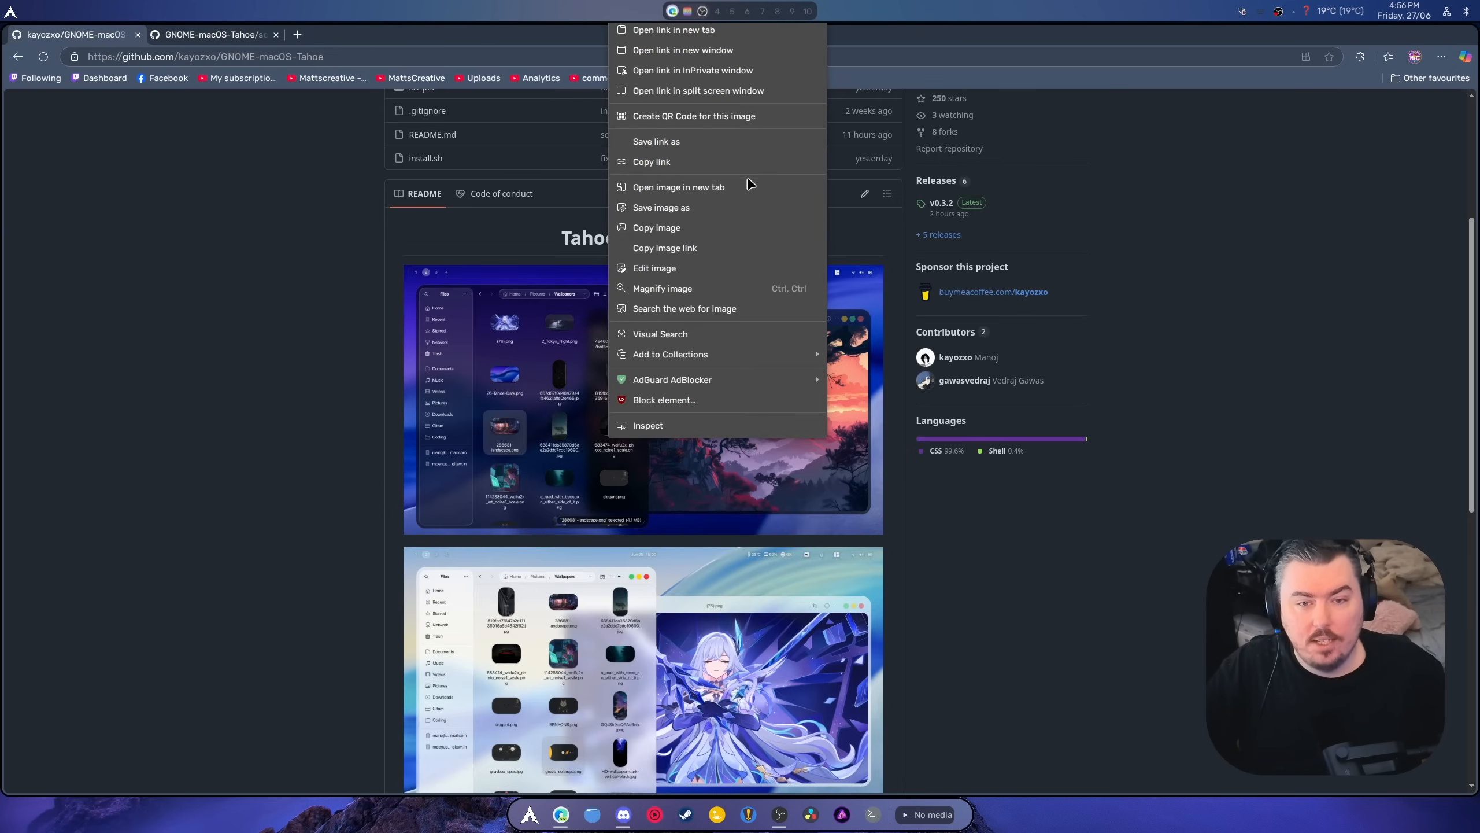
click(633, 185)
- Examine the full-size Tahoe dark screenshot, zooming into its centre and top-left corner
key(ctrl+3)
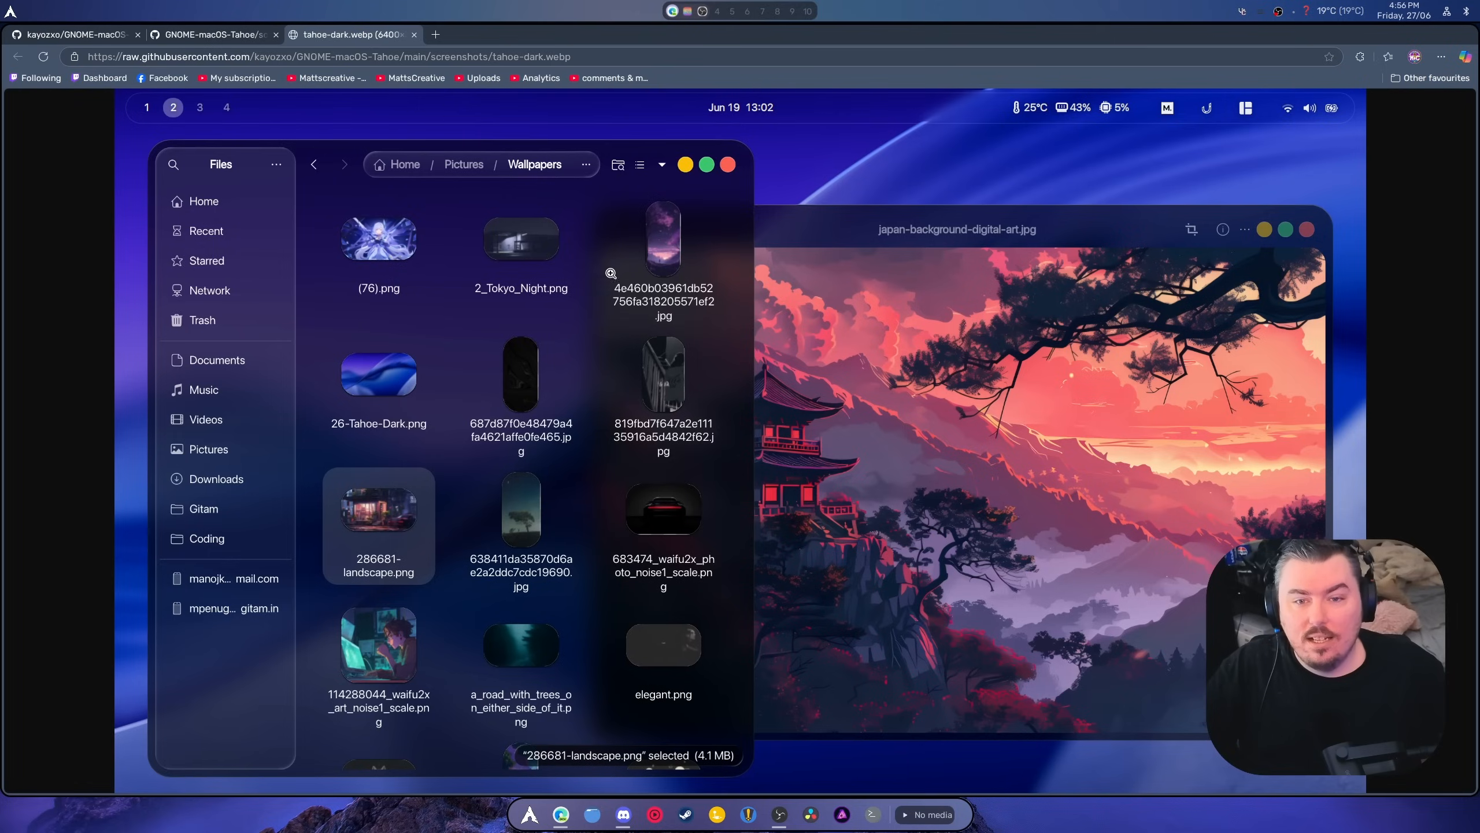
click(521, 242)
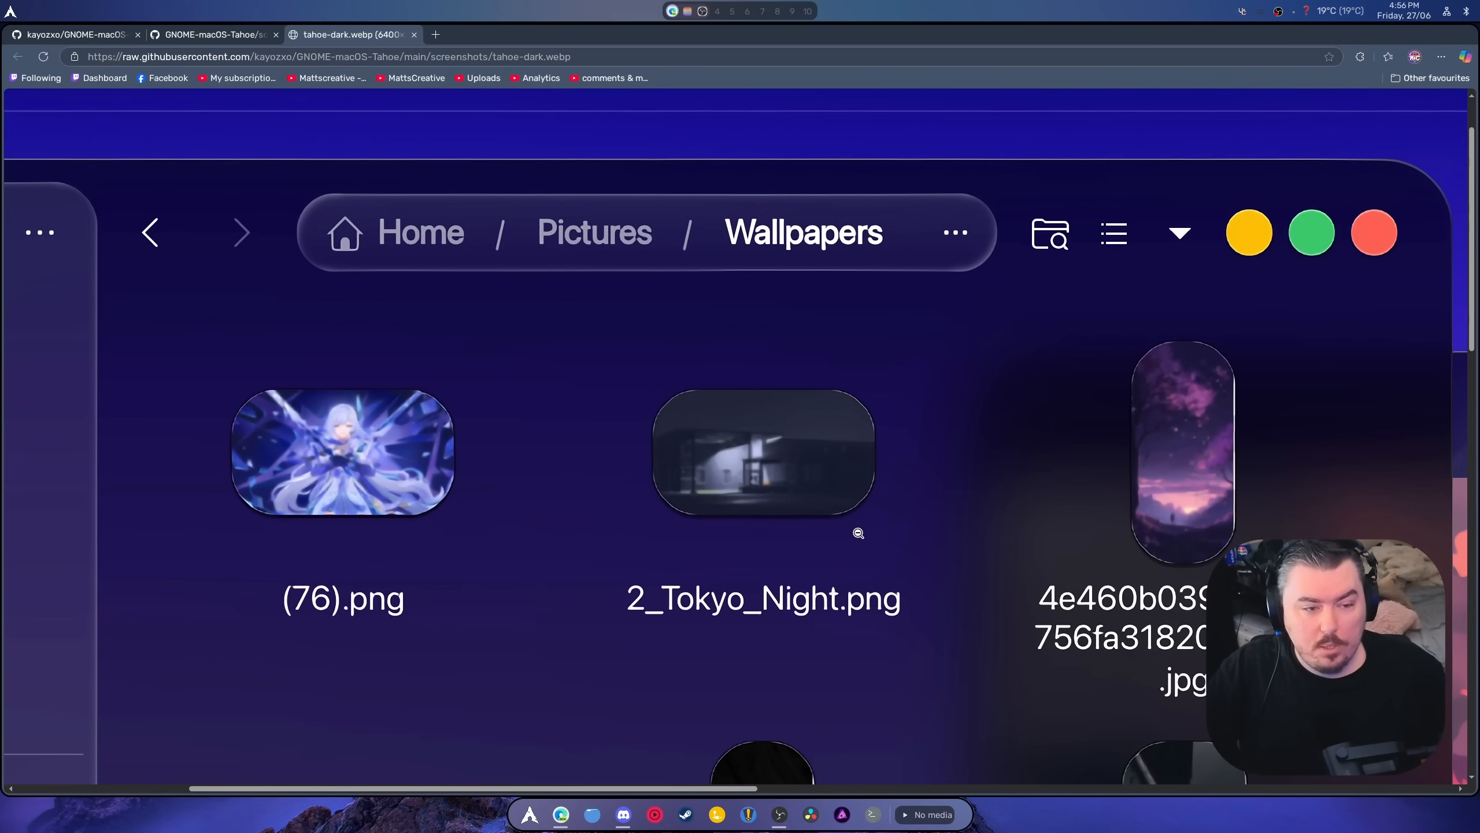
click(819, 507)
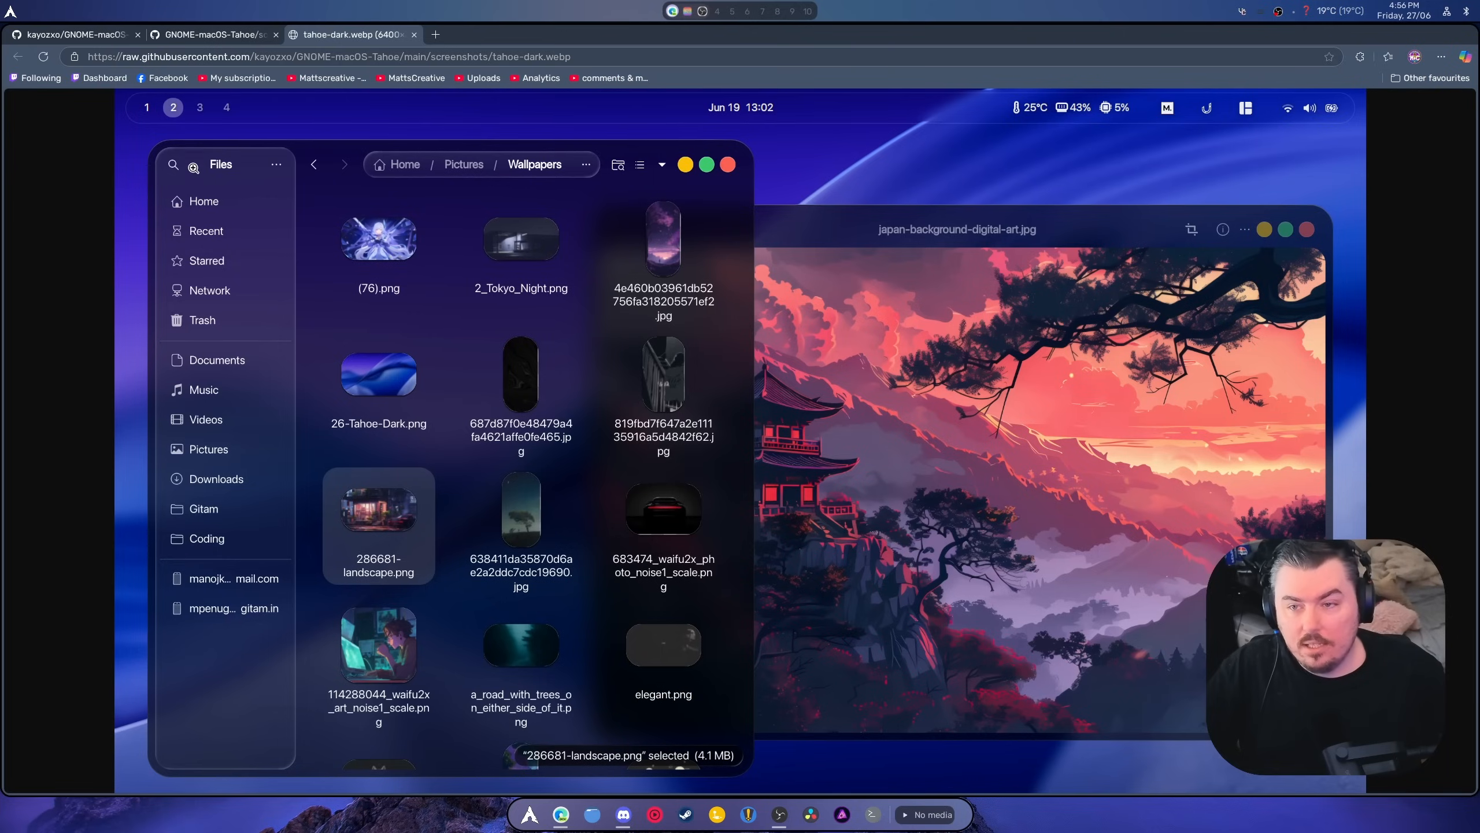
click(174, 157)
scroll(567, 478, down, 2)
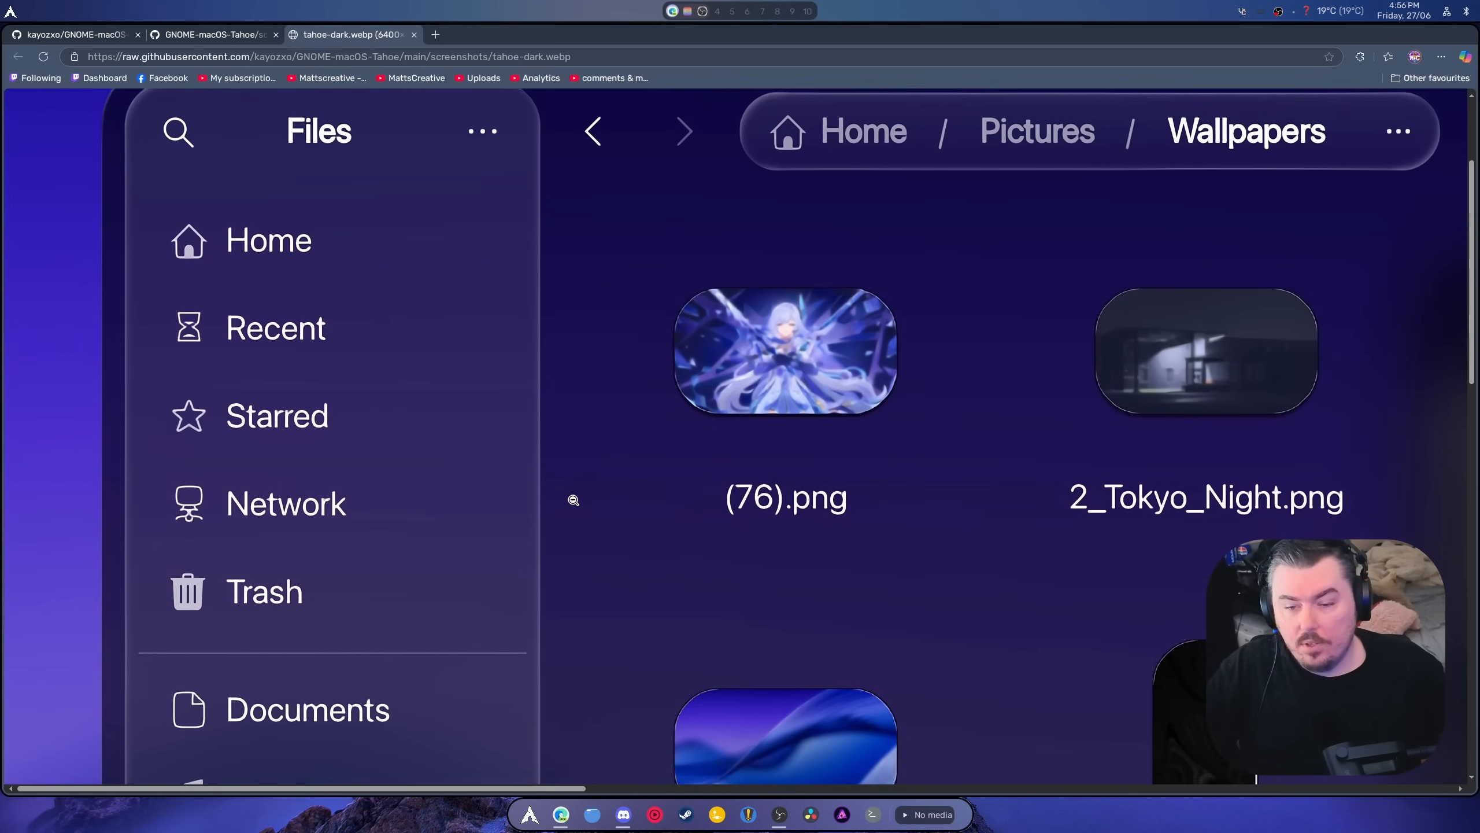
scroll(567, 477, down, 3)
scroll(569, 480, down, 4)
scroll(578, 486, down, 5)
scroll(577, 486, down, 2)
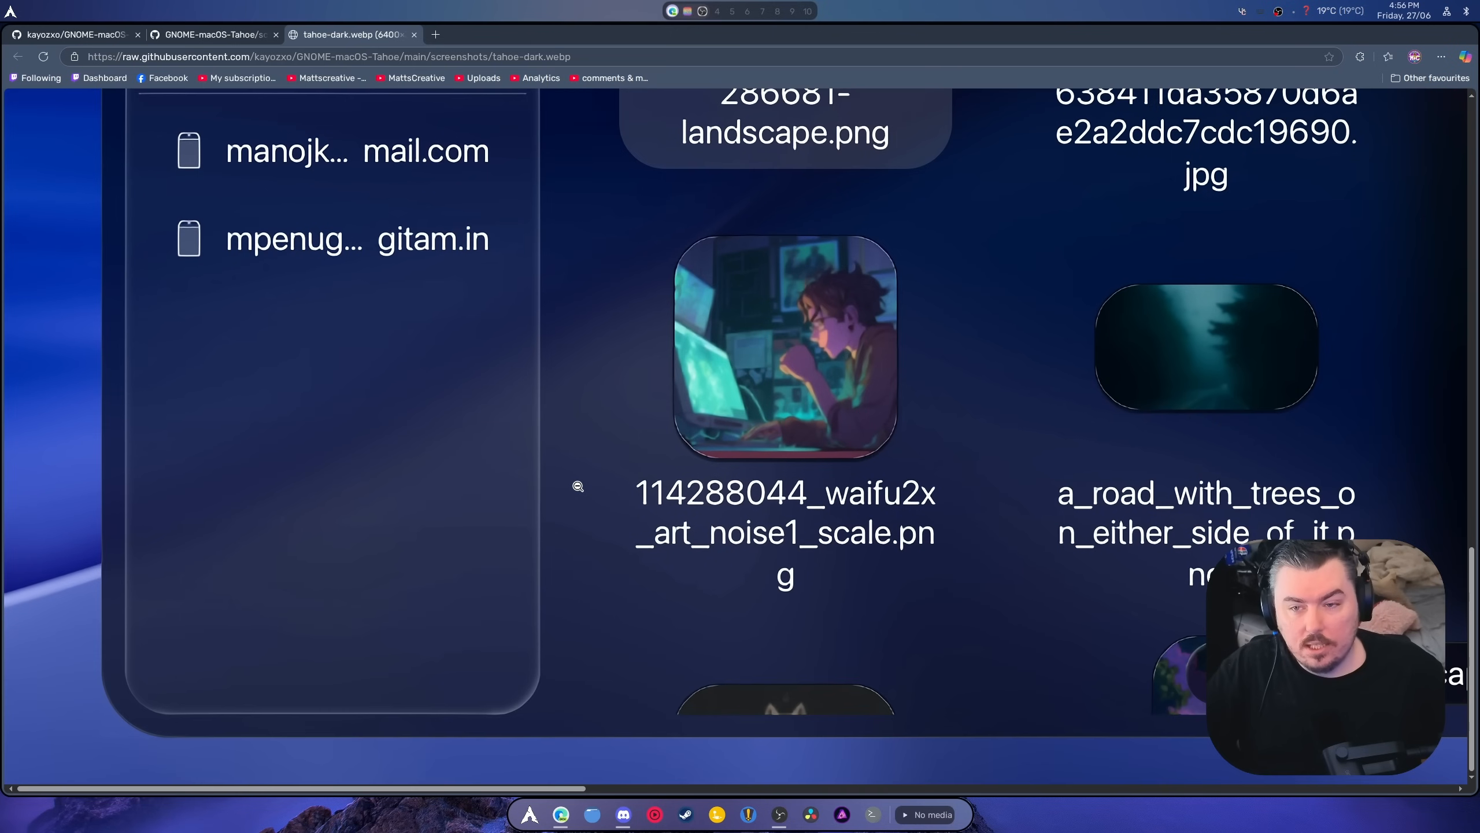
click(579, 486)
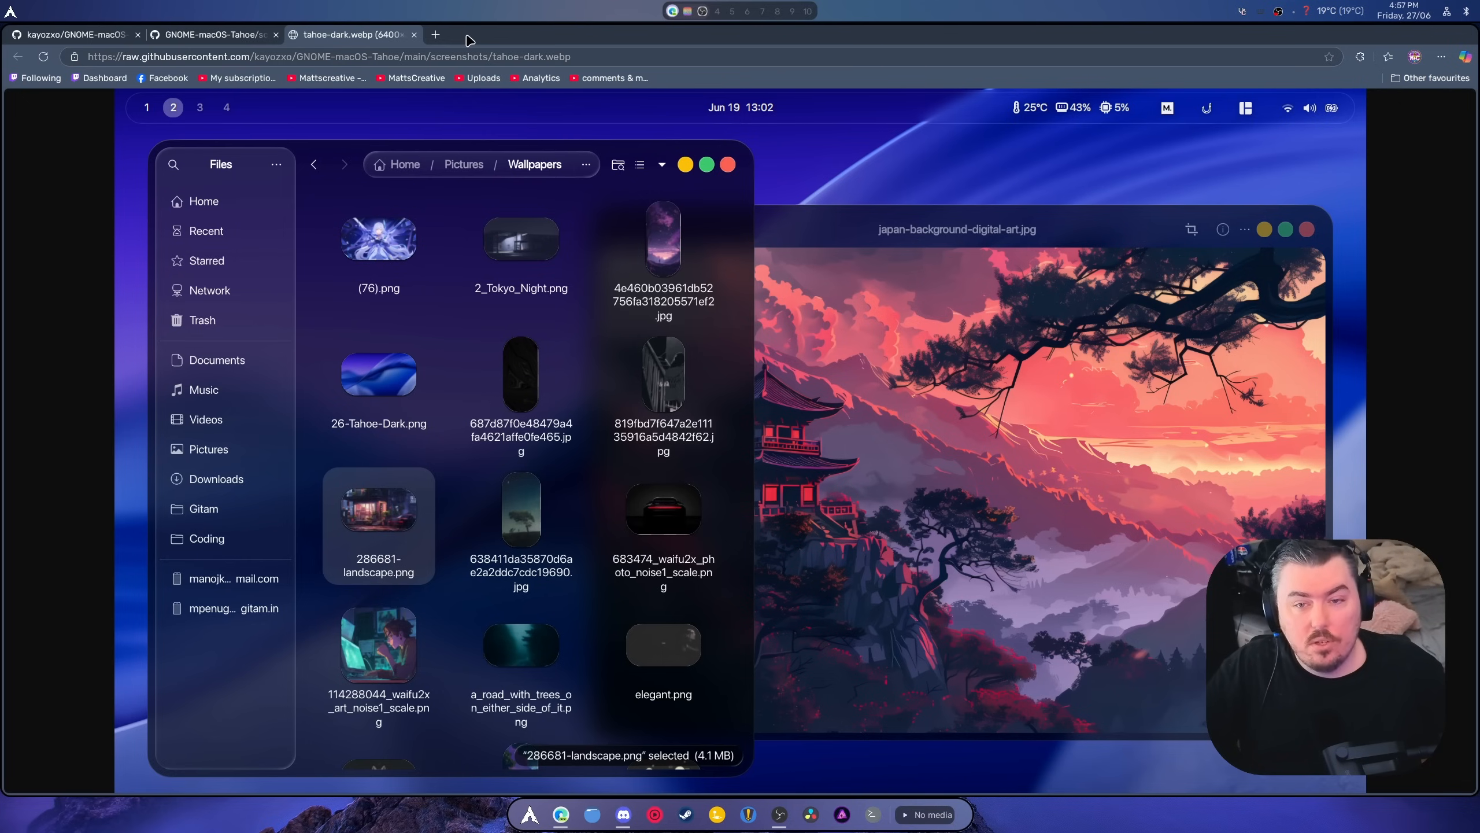
- Launch Files at the Home folder on workspace 1 and toggle fullscreen on and off
key(super+1)
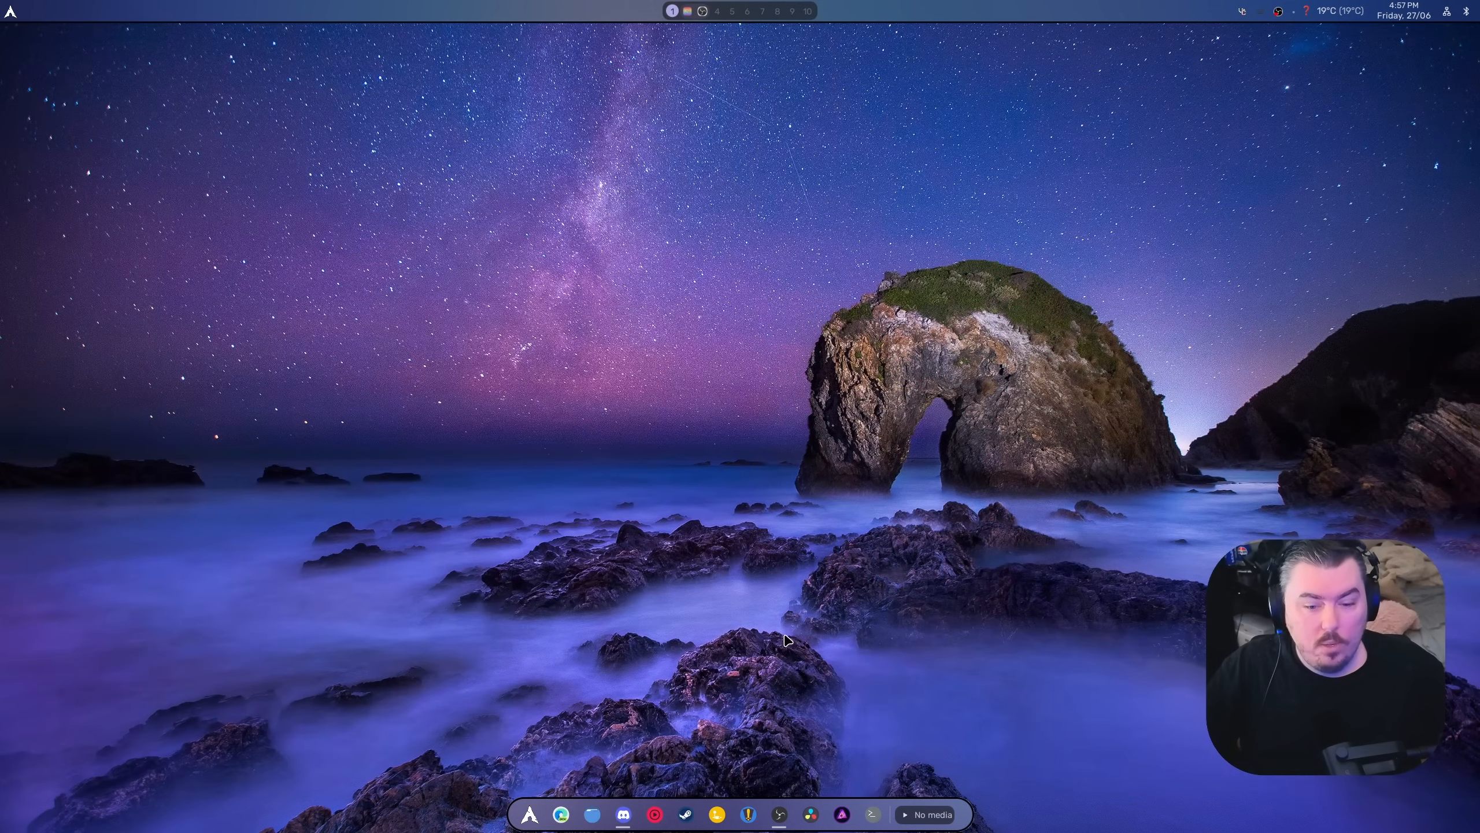
click(585, 816)
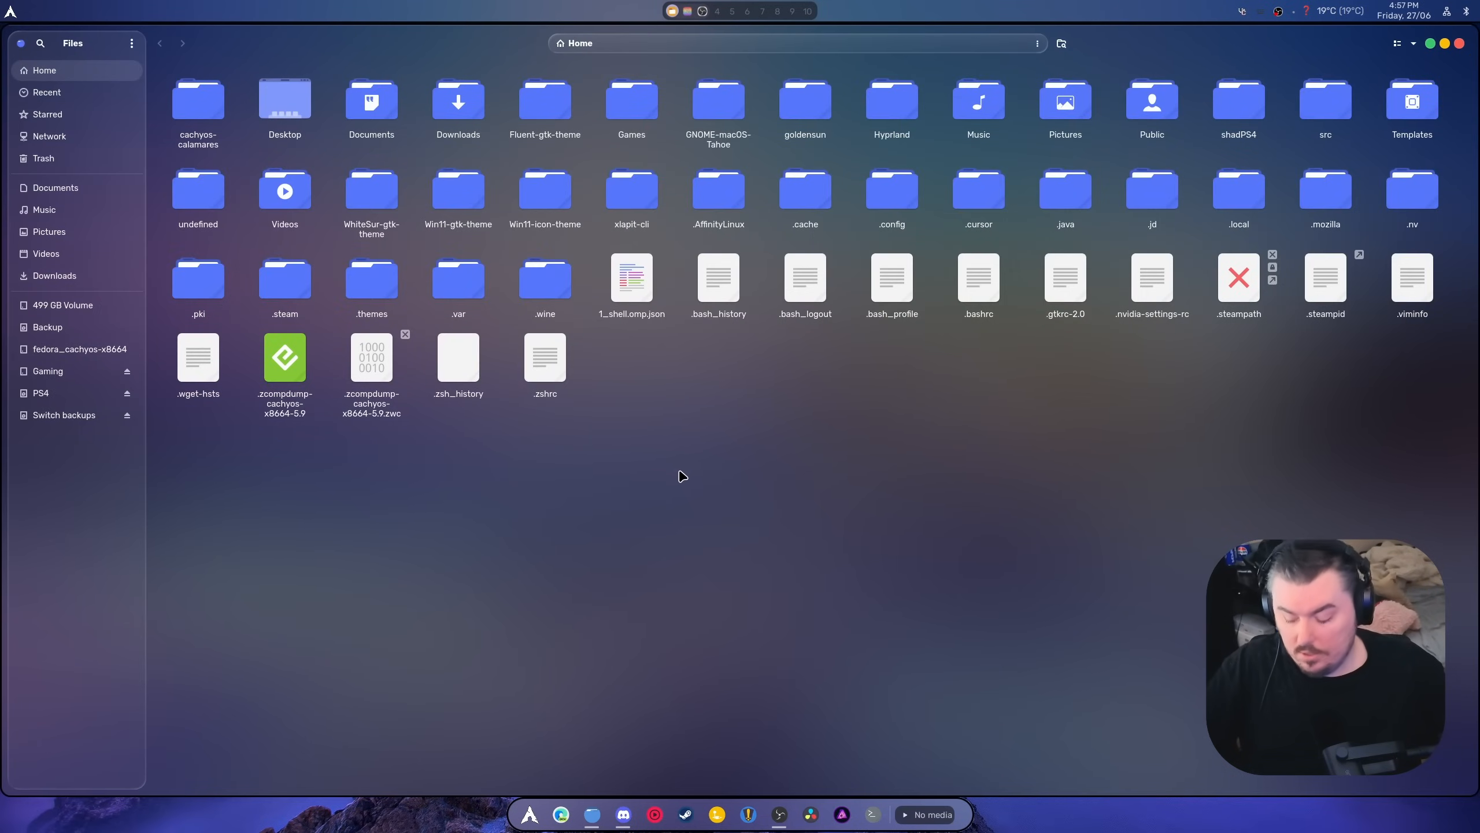
key(super+f)
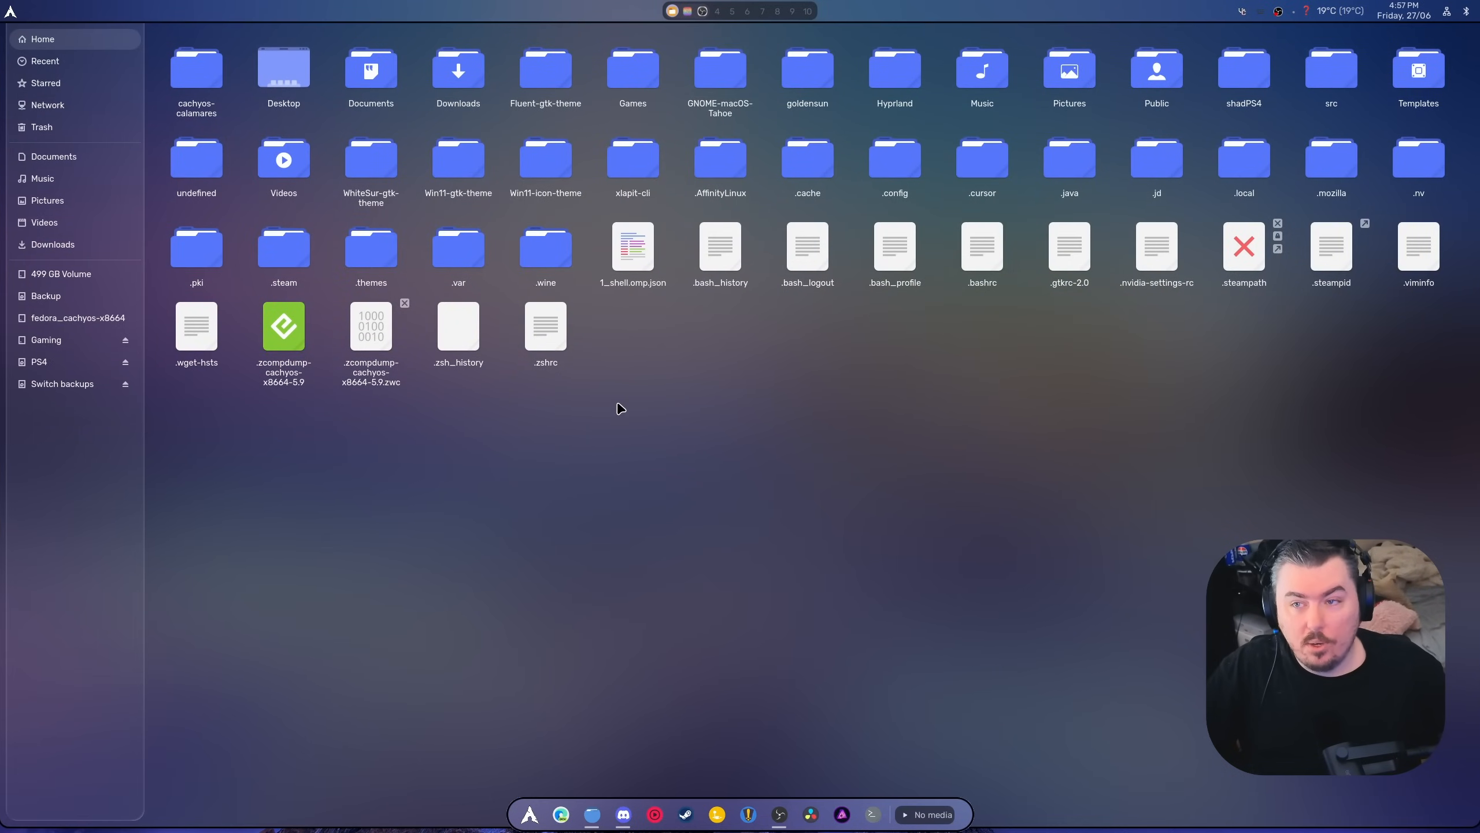
key(super+f)
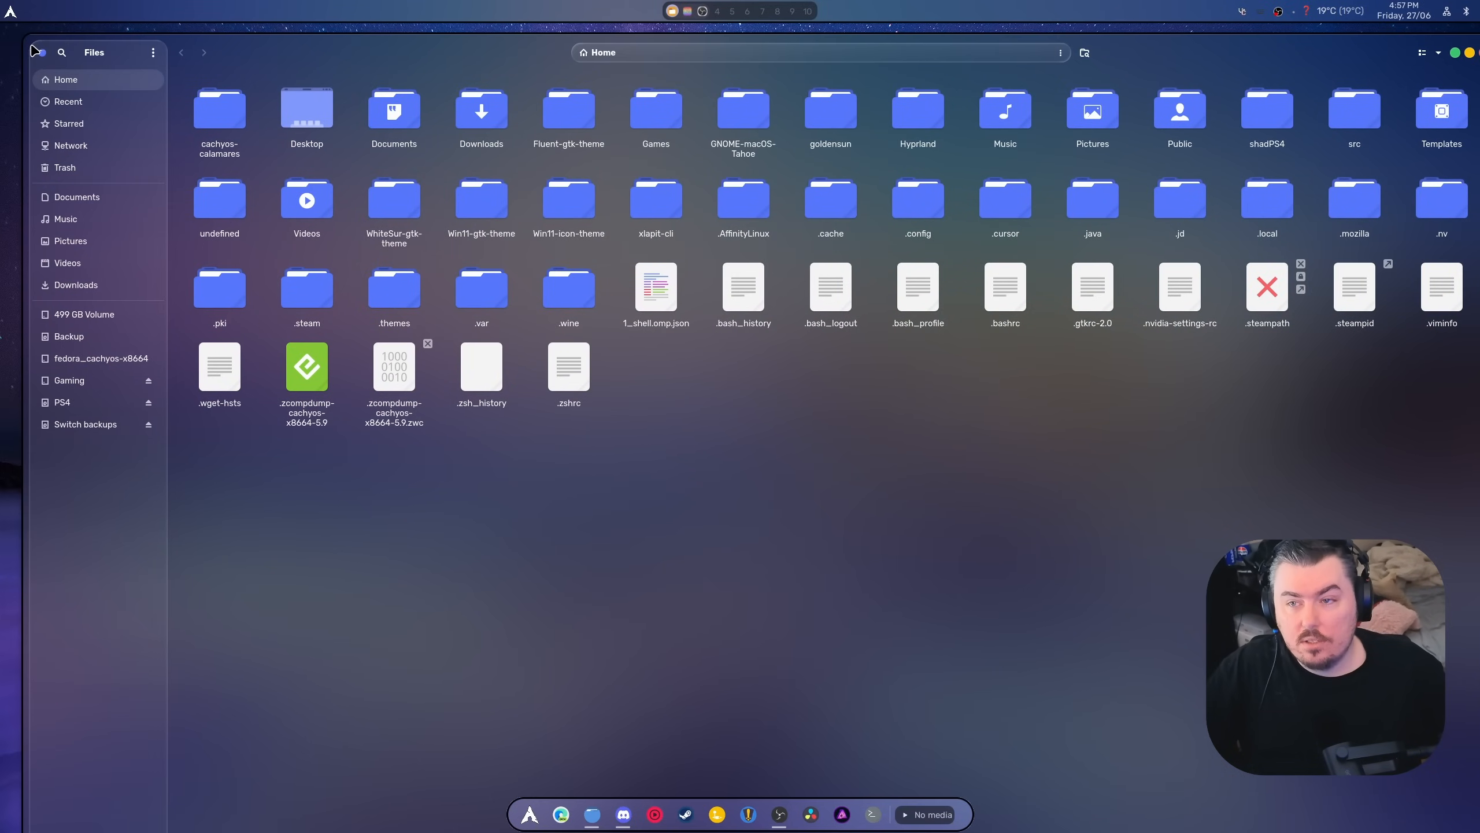
- Move the Files window around the screen, clearing the search to show Home
drag(33, 42, 763, 387)
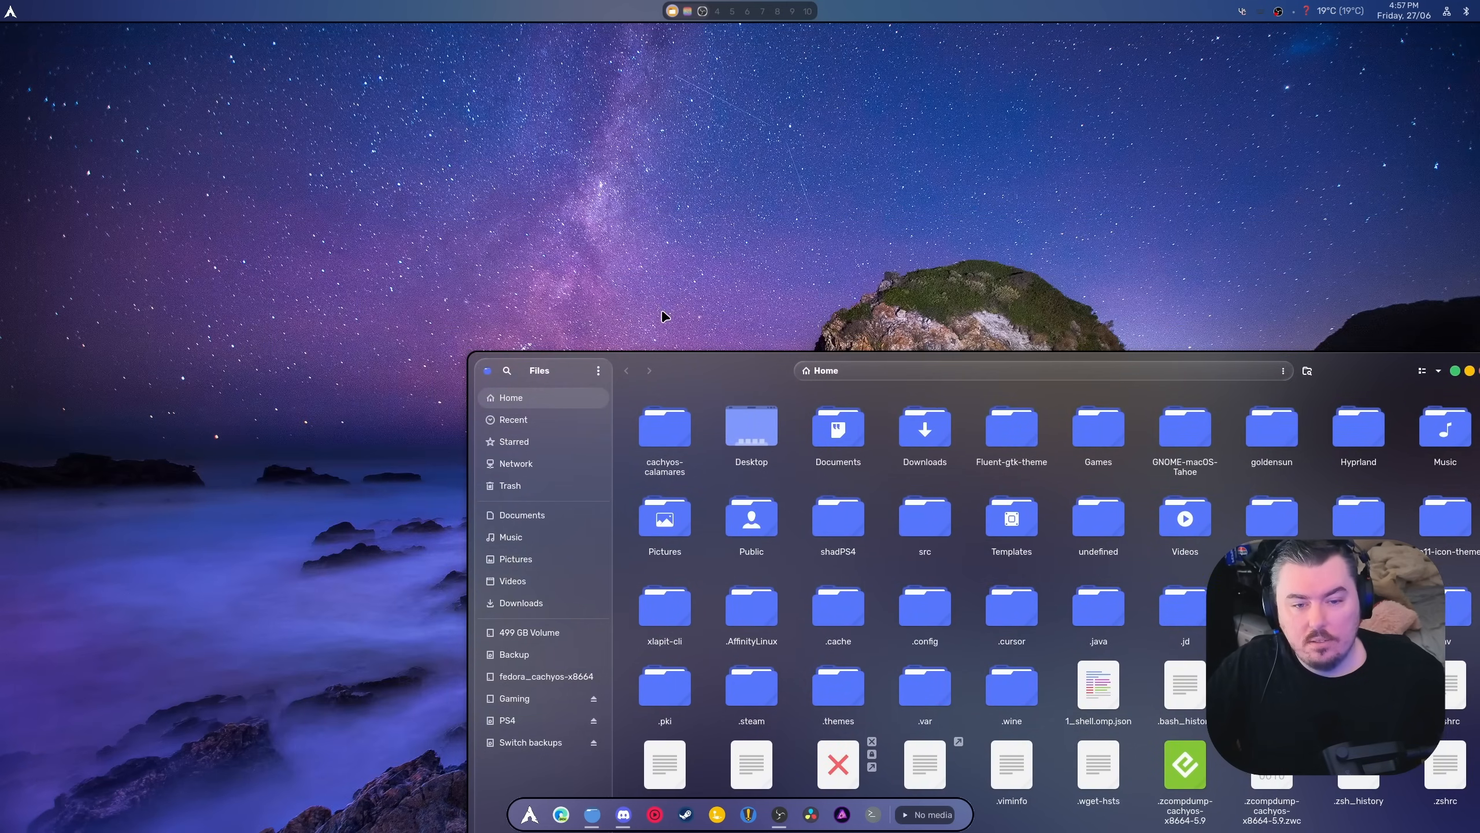
text(h)
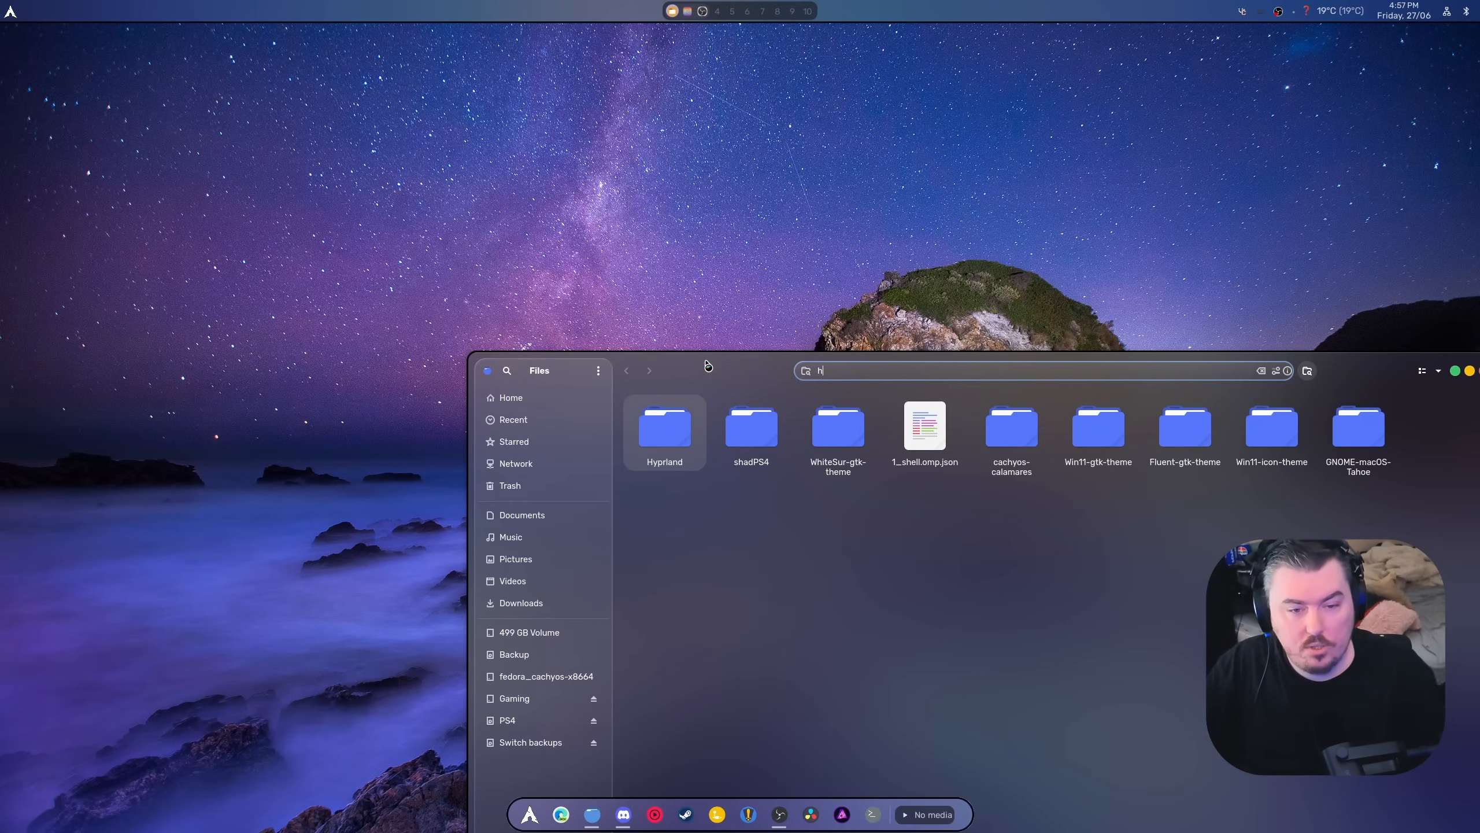
mouse_move(708, 366)
mouse_down()
mouse_move(667, 322)
mouse_move(556, 92)
mouse_move(422, 103)
mouse_move(378, 67)
mouse_move(573, 174)
mouse_move(712, 154)
mouse_move(455, 116)
mouse_move(320, 44)
mouse_up()
click(563, 362)
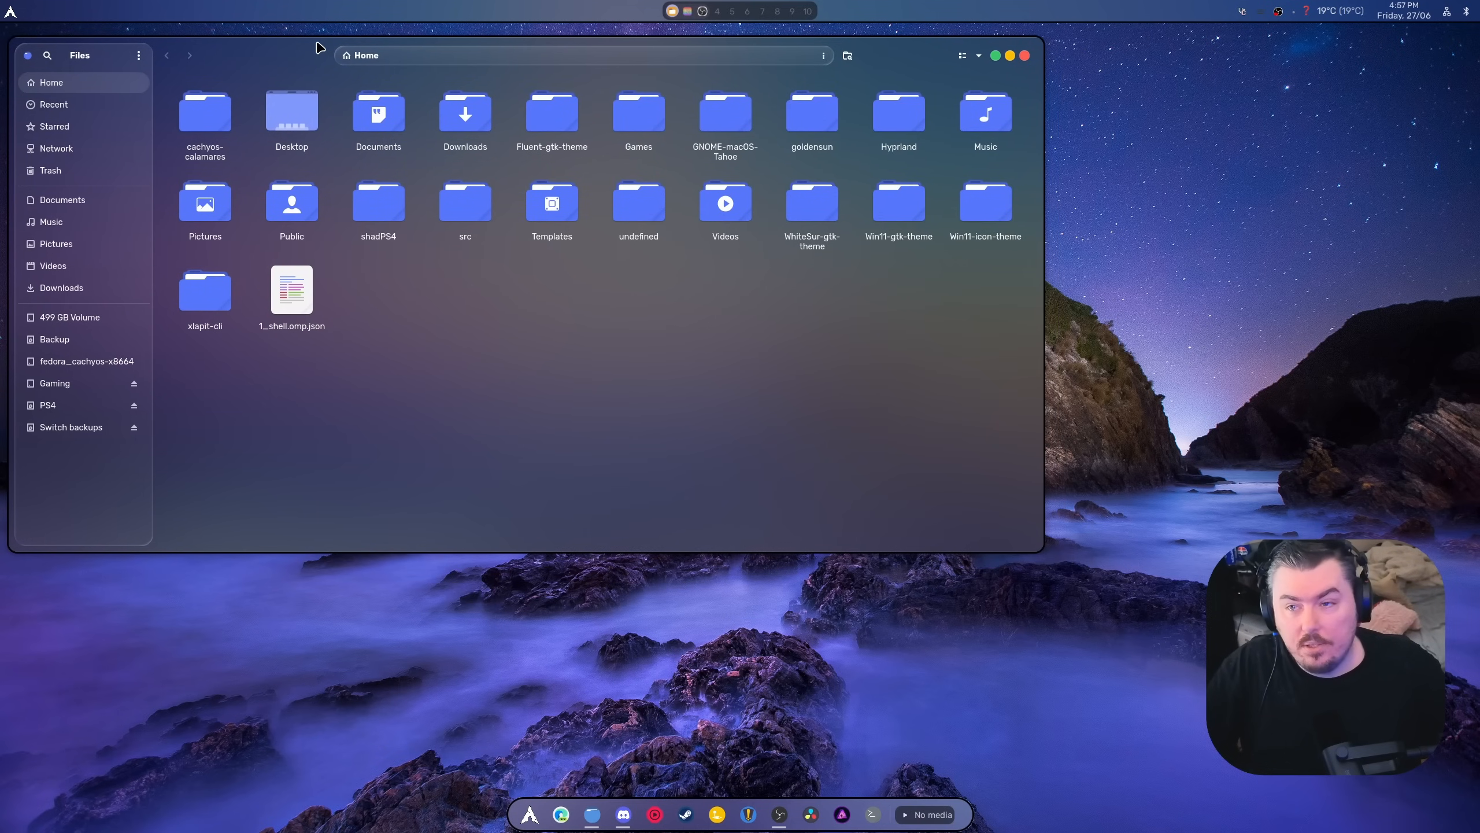
mouse_move(320, 46)
mouse_down()
mouse_move(520, 183)
mouse_move(661, 173)
mouse_move(506, 149)
mouse_move(472, 108)
mouse_up()
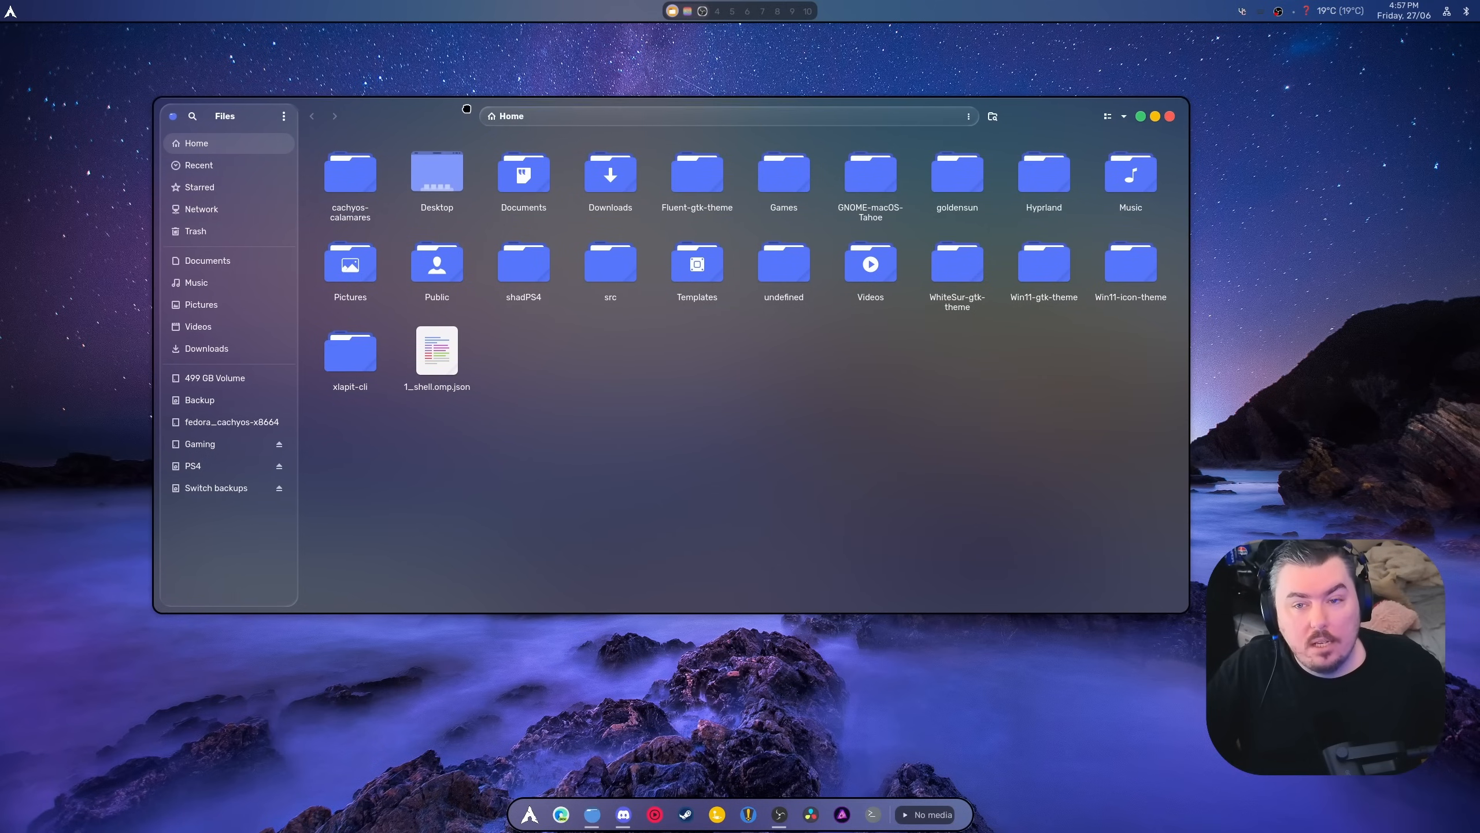
drag(472, 107, 528, 107)
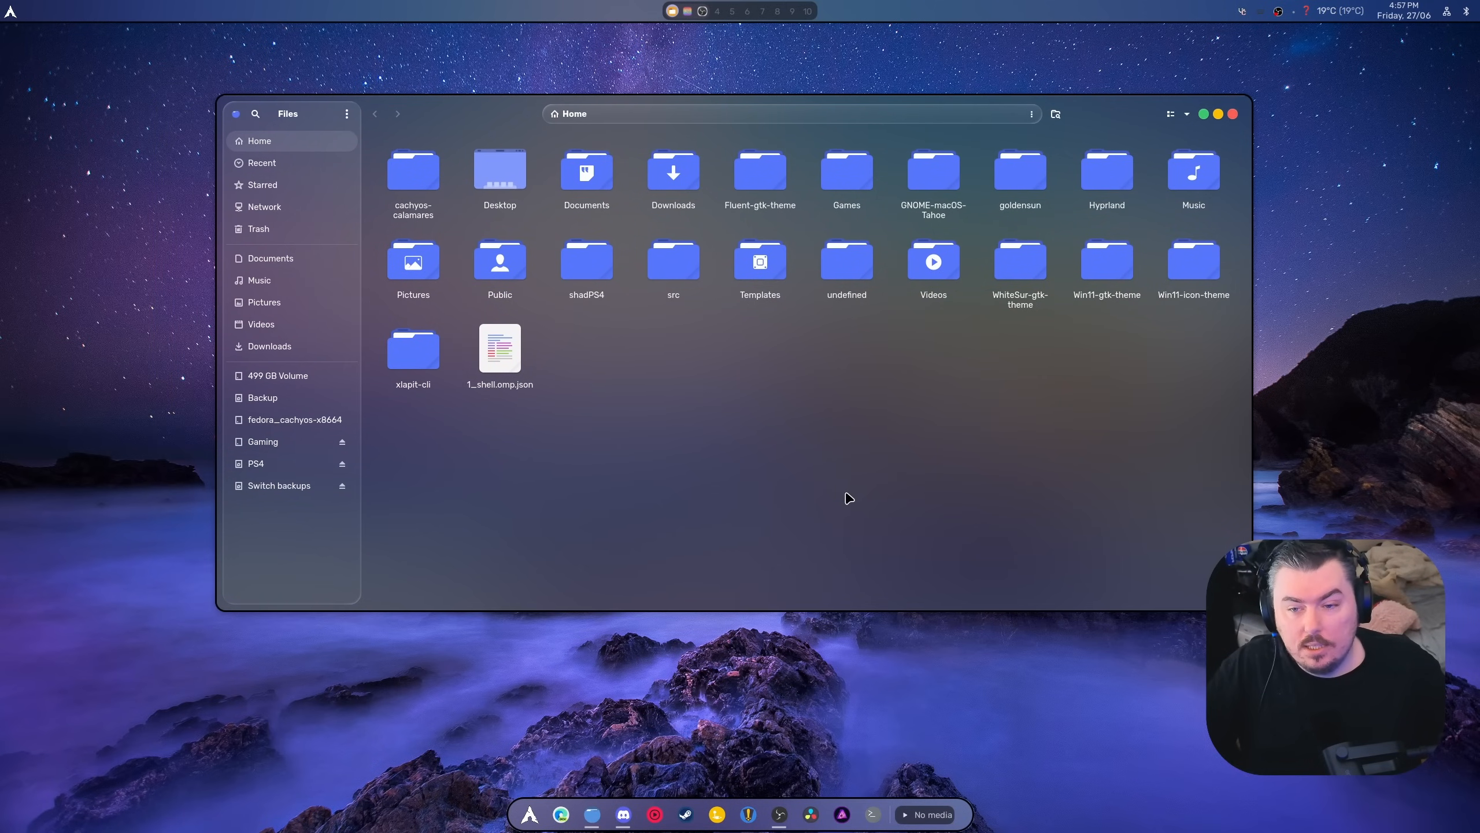
drag(846, 498, 806, 487)
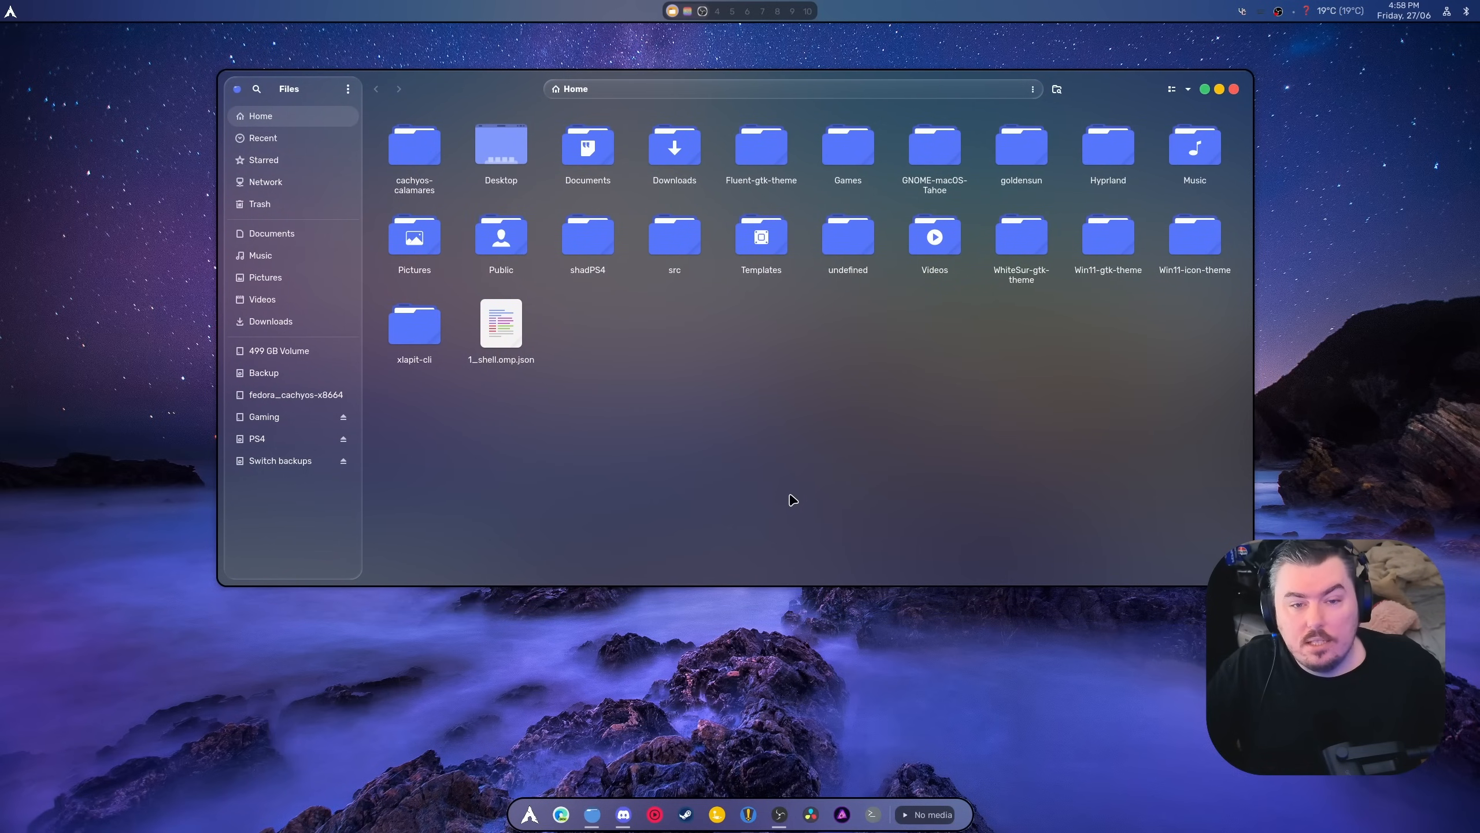
drag(792, 499, 579, 468)
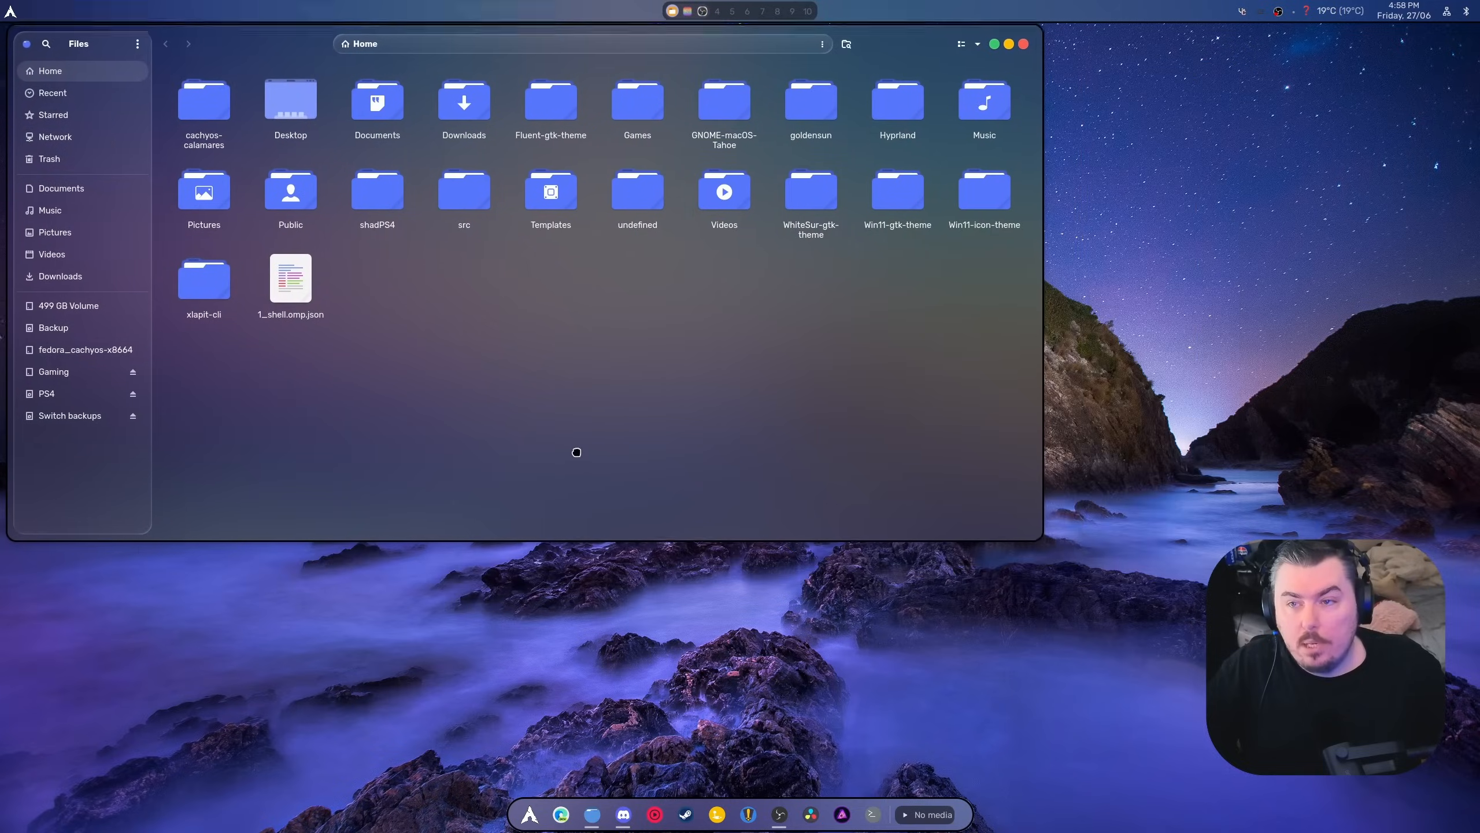
- Maximise Files, then open a terminal tiled beside it at the home prompt
key(super+v)
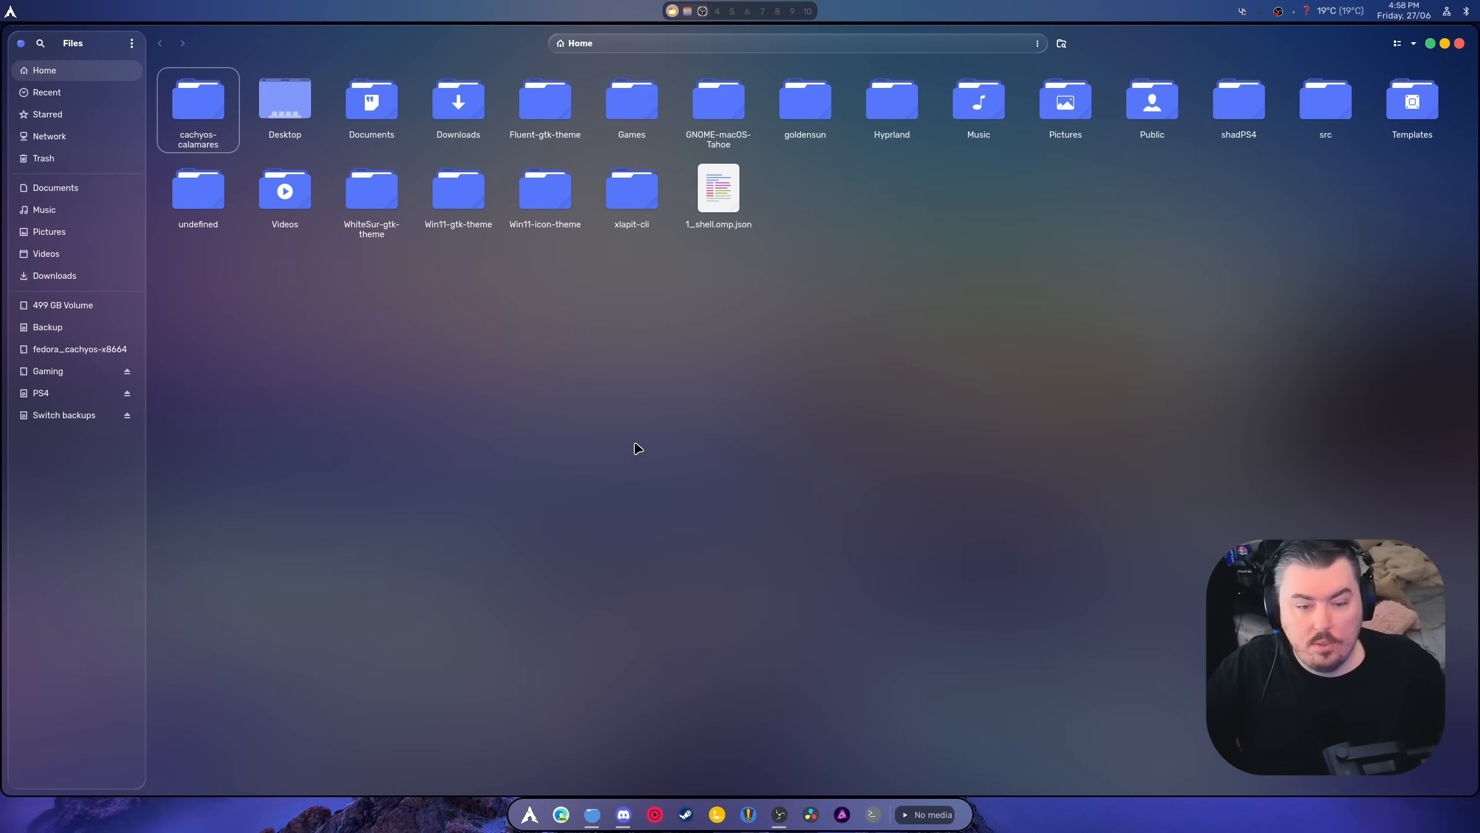
click(875, 816)
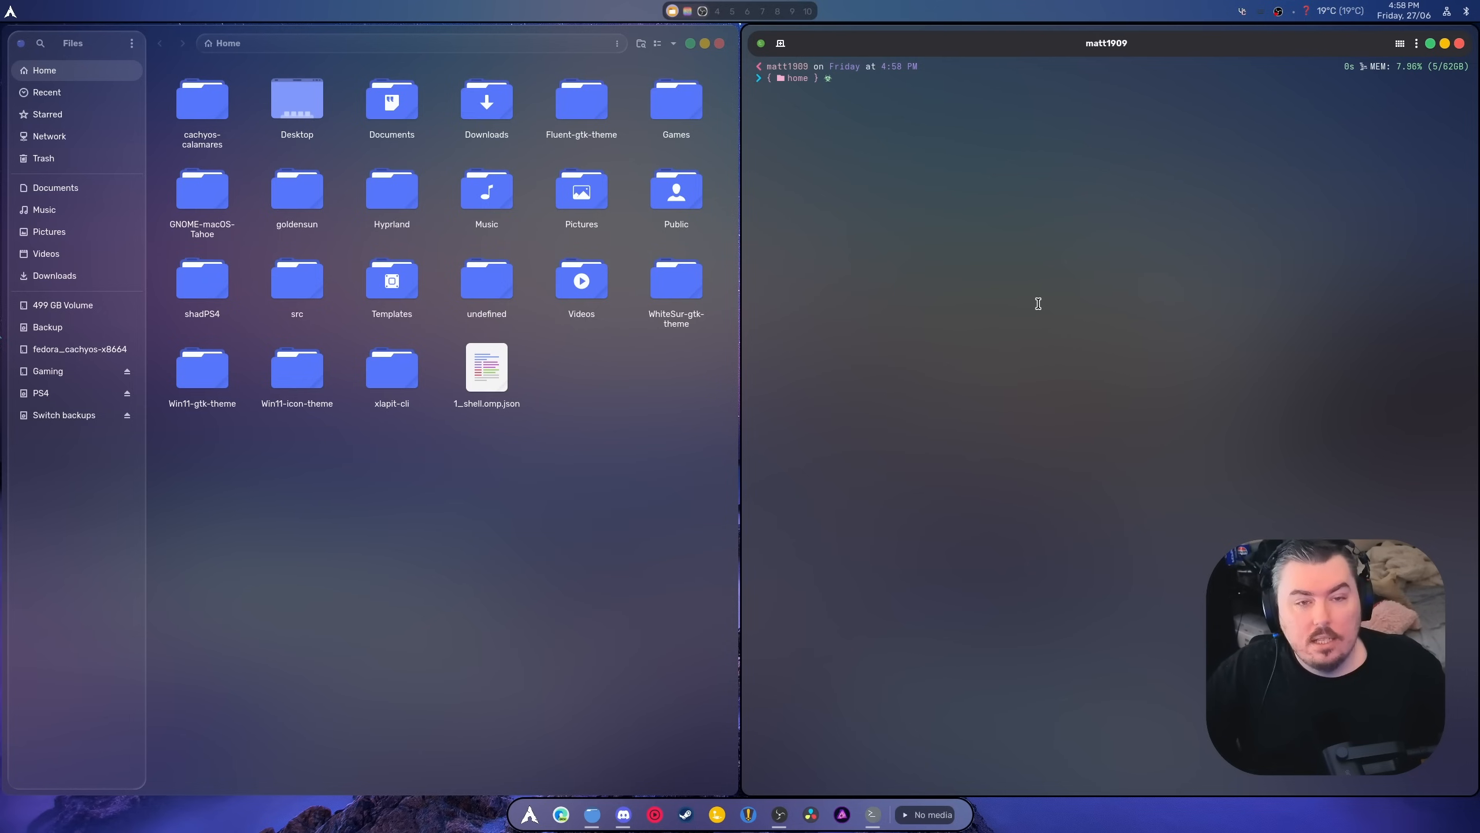
- Launch Virtual Machine Manager, dismiss its authentication prompt, close it and reopen the launcher
click(529, 814)
scroll(711, 631, down, 3)
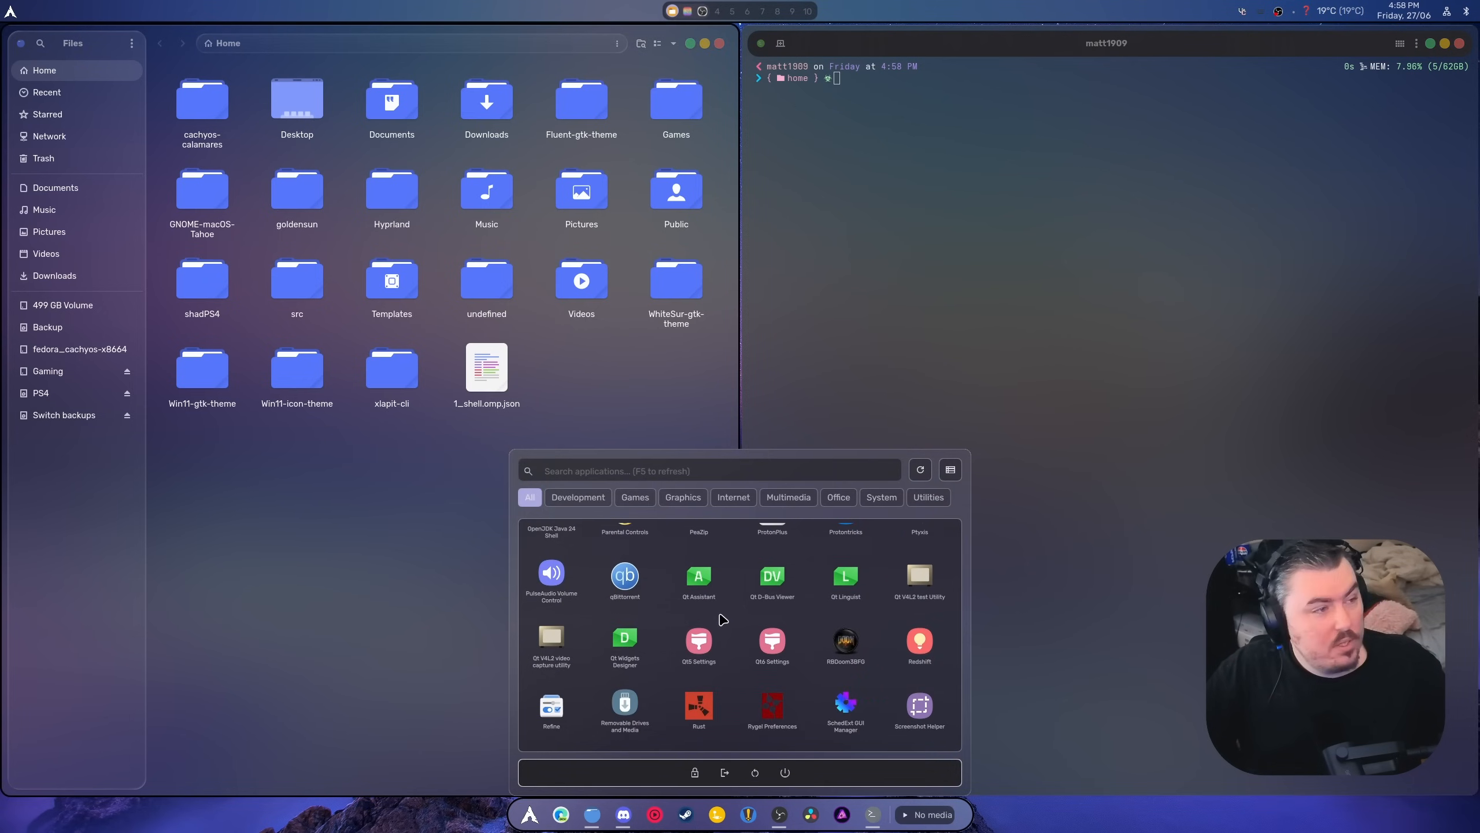
scroll(724, 621, down, 2)
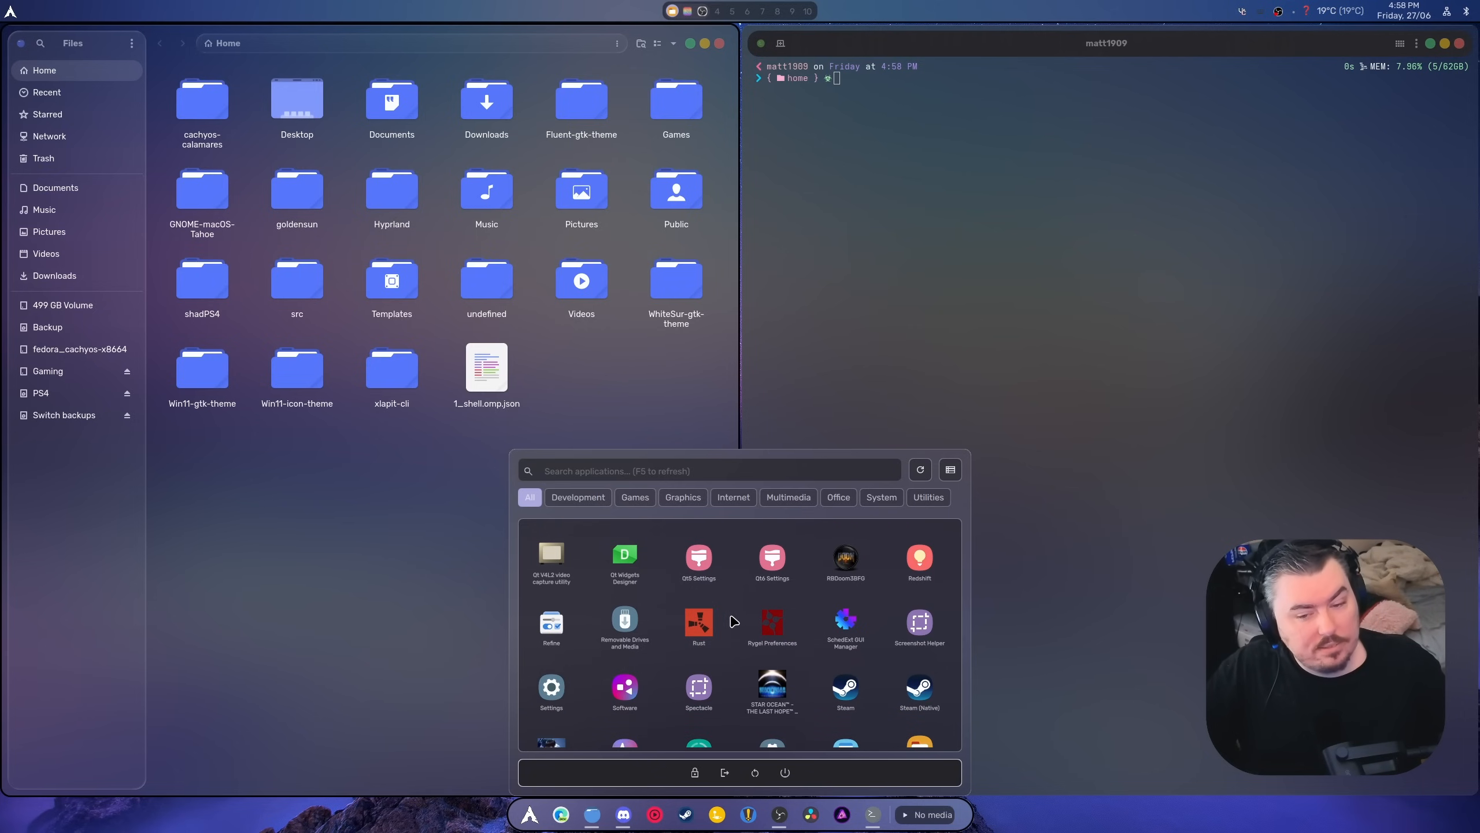
scroll(729, 622, down, 1)
scroll(731, 621, down, 1)
scroll(731, 622, down, 1)
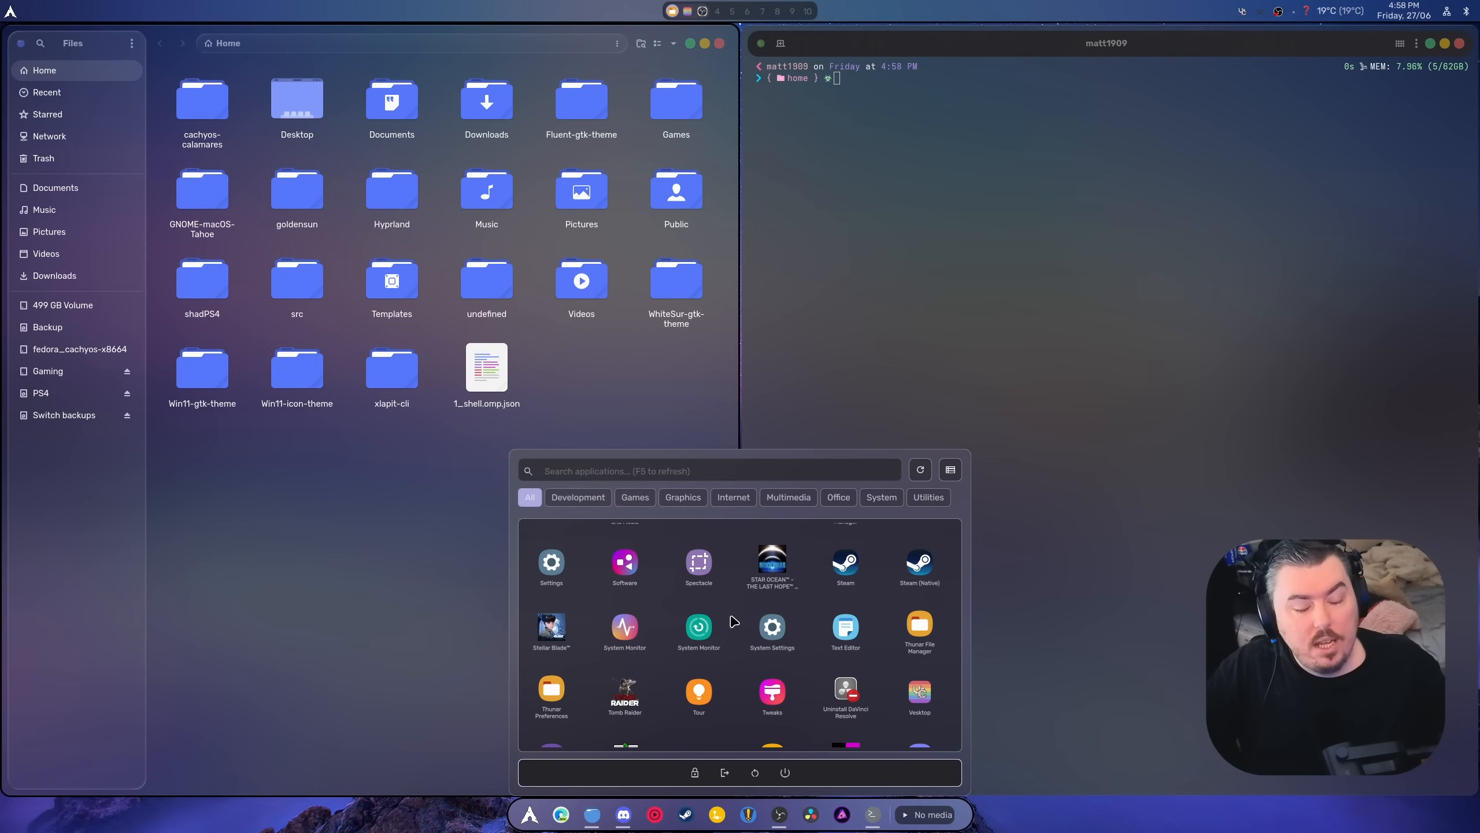
scroll(731, 621, down, 1)
scroll(731, 621, down, 1)
scroll(732, 621, down, 1)
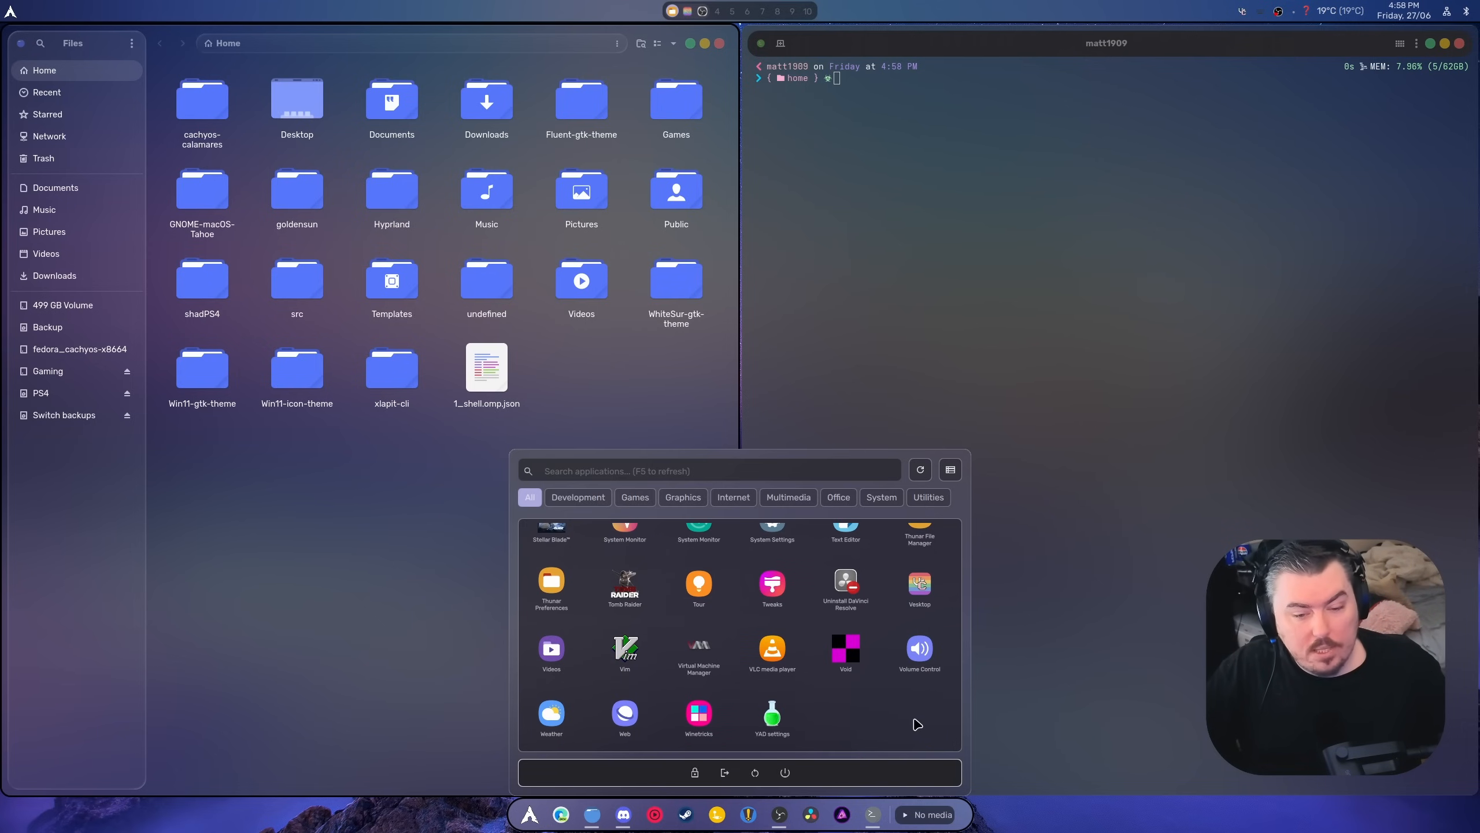
scroll(918, 723, up, 1)
scroll(918, 723, down, 1)
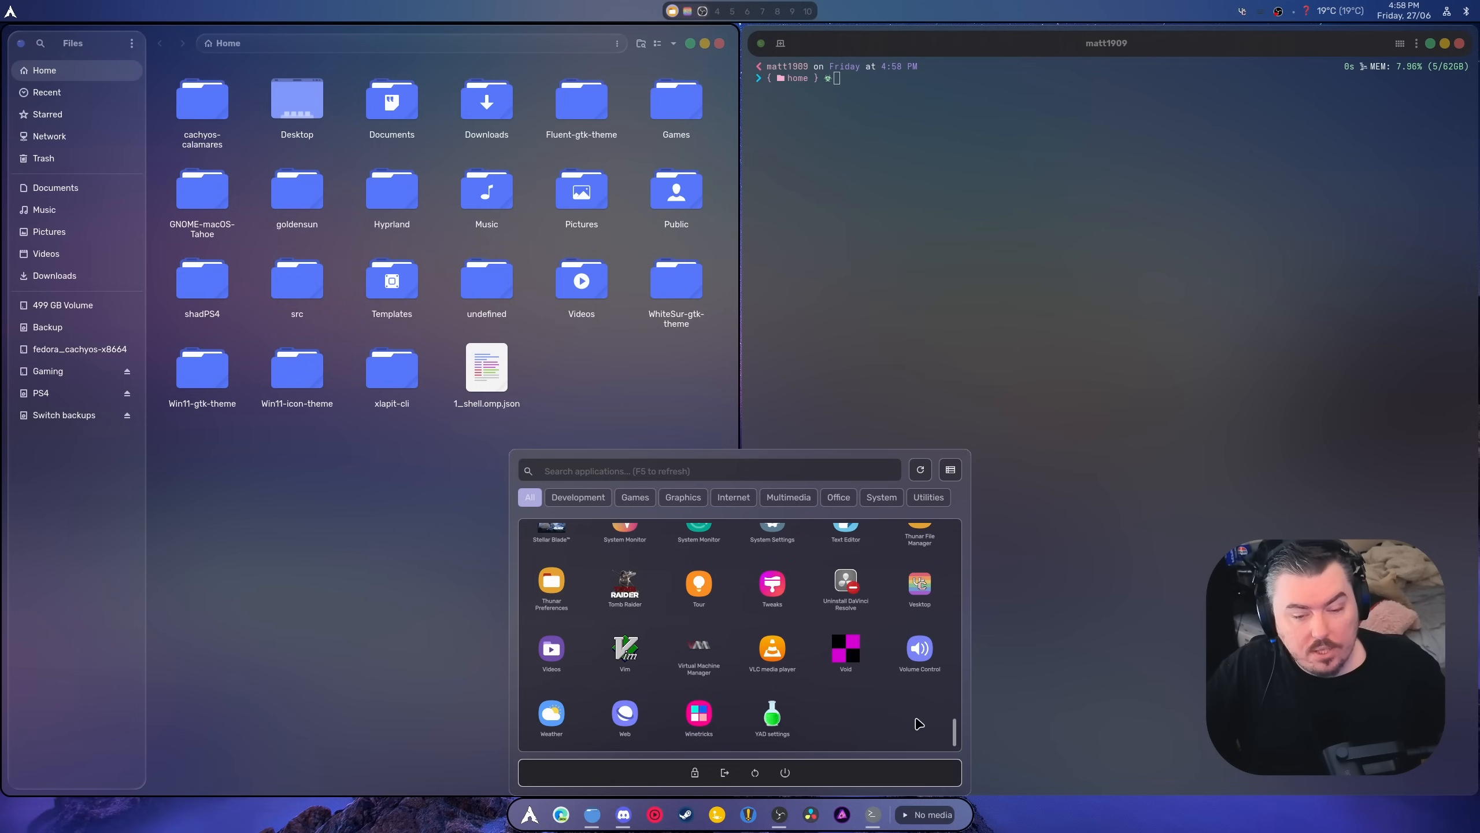
click(699, 653)
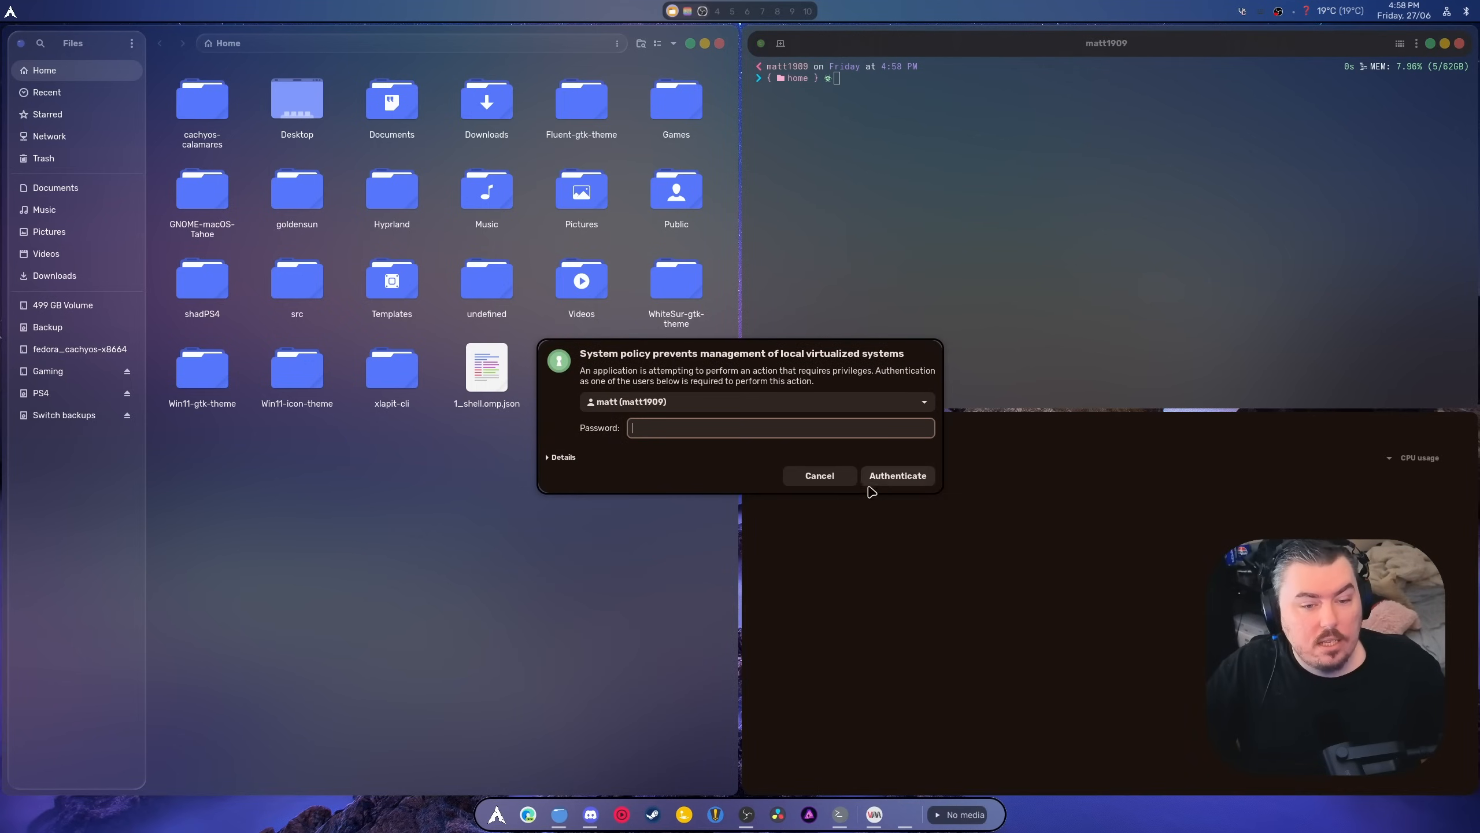
click(832, 476)
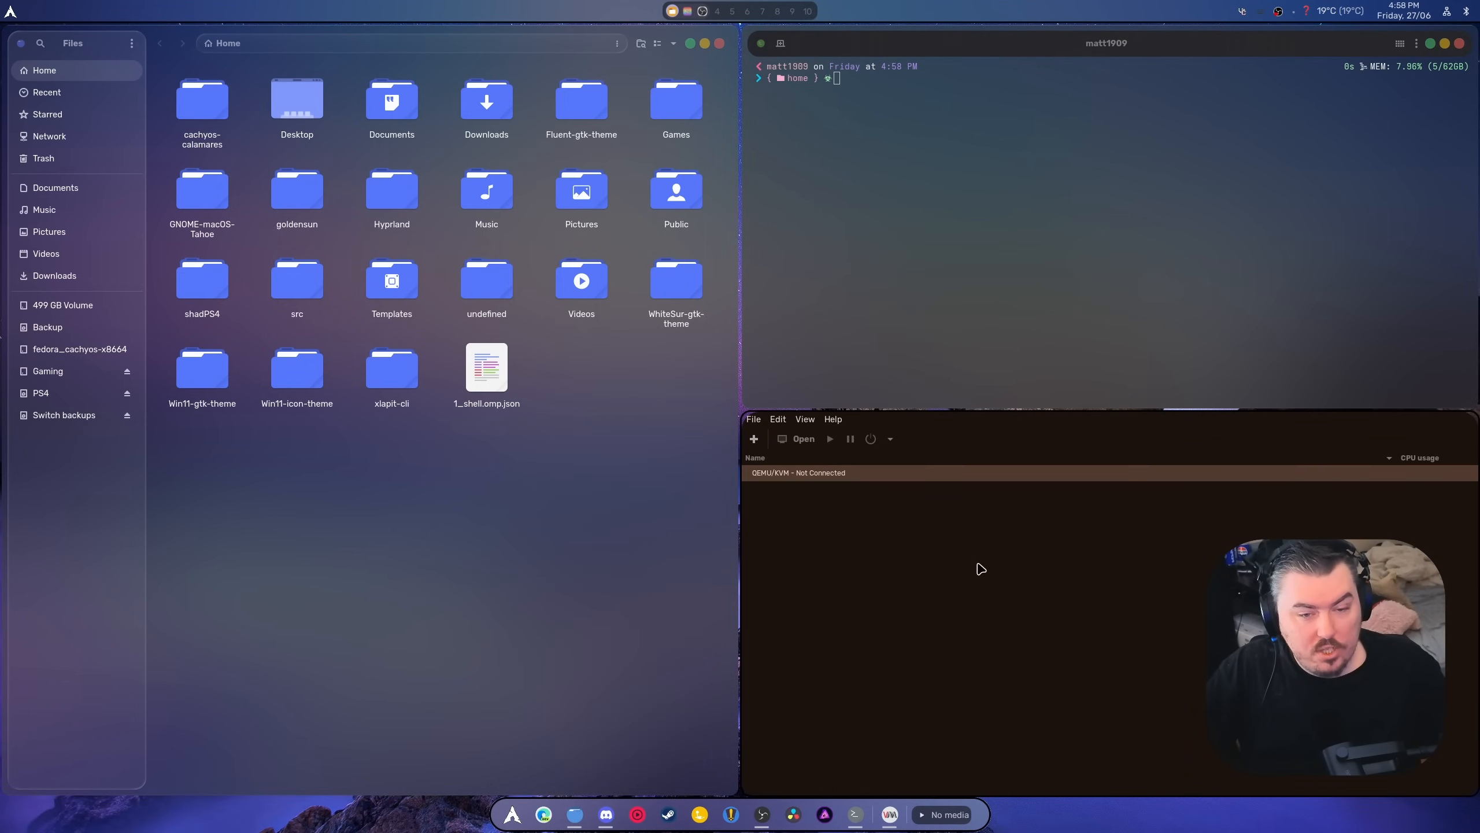
key(super+q)
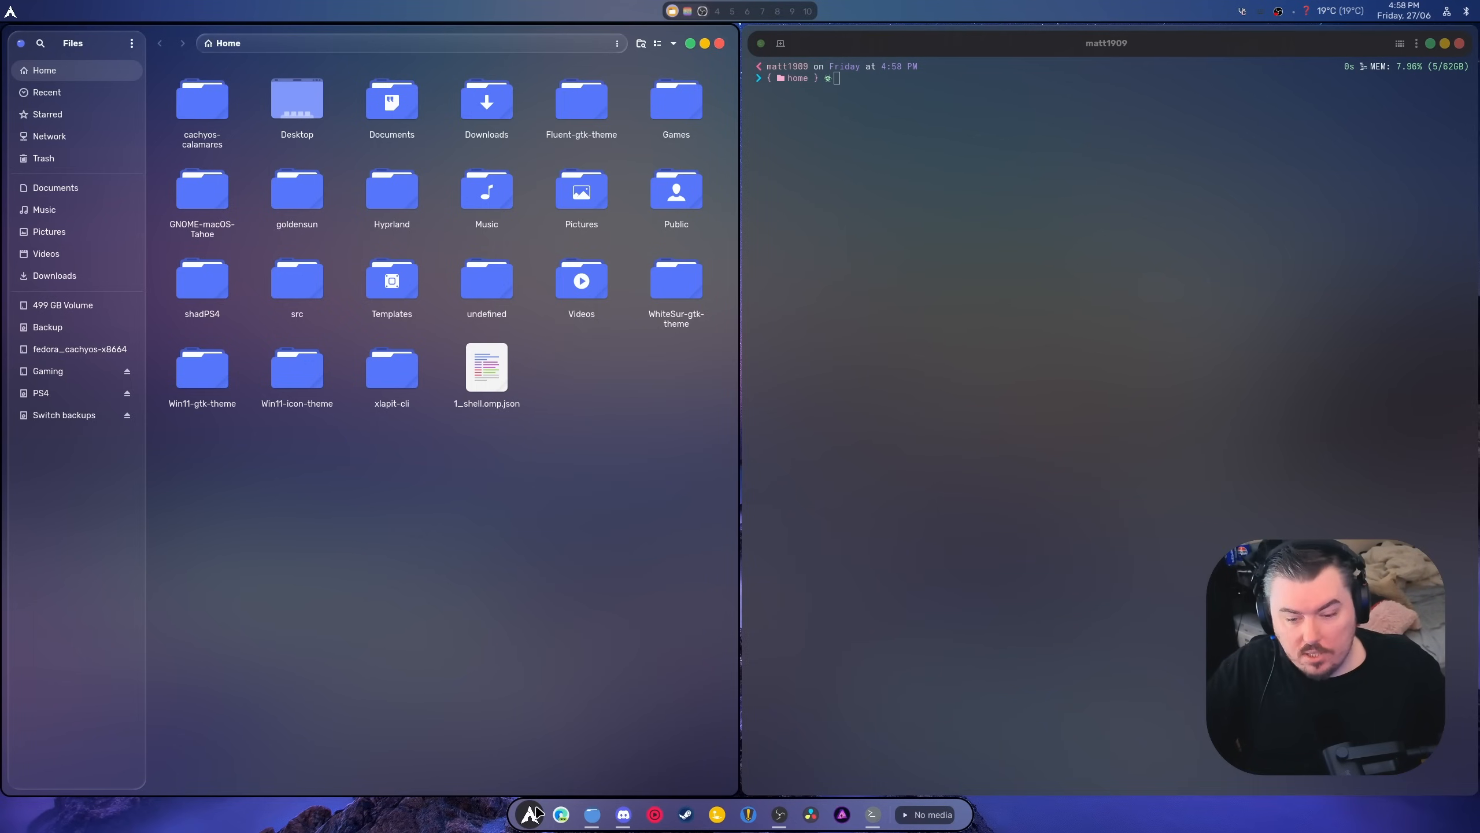
click(531, 814)
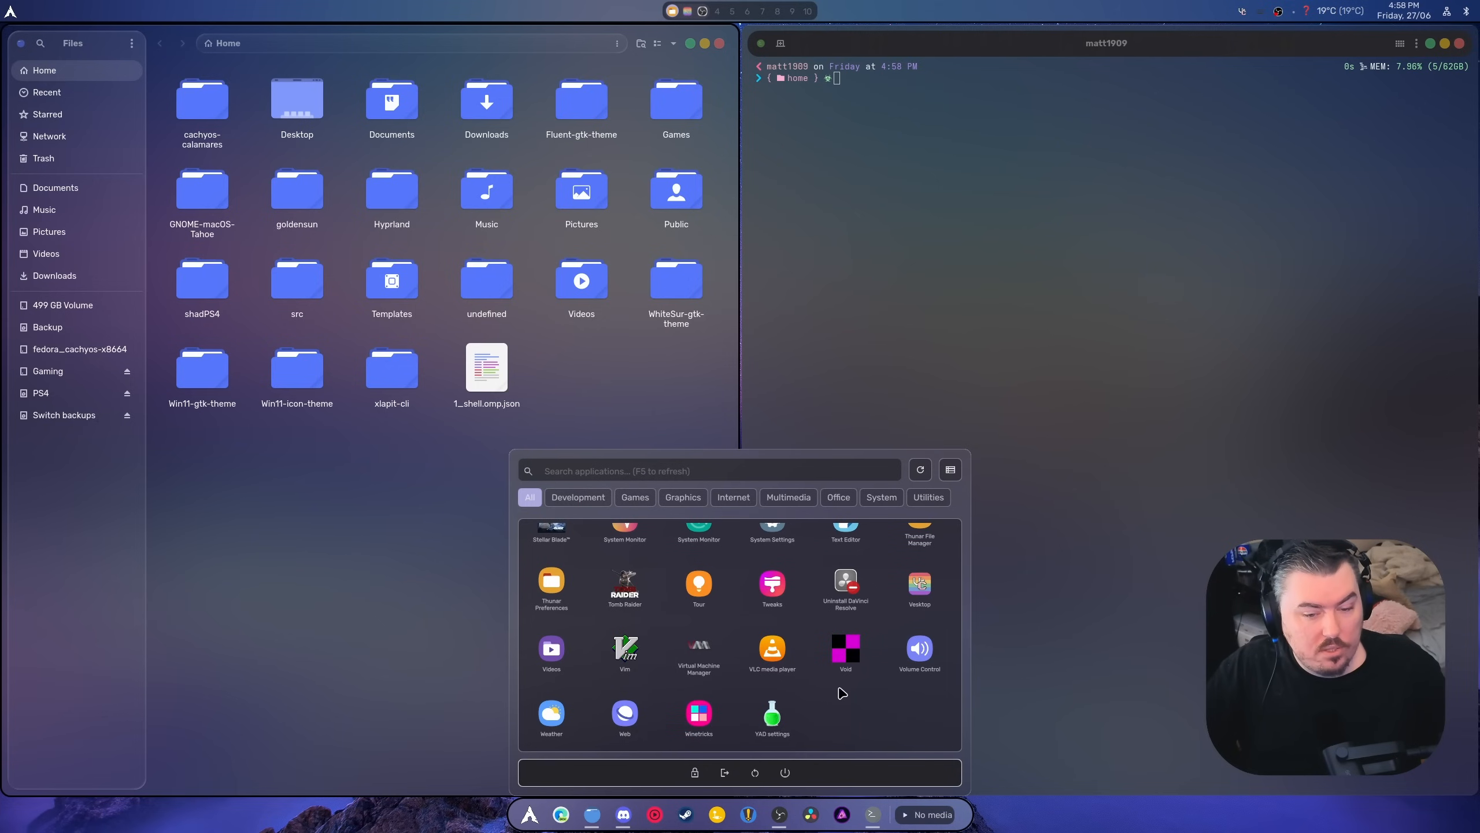
scroll(842, 692, up, 1)
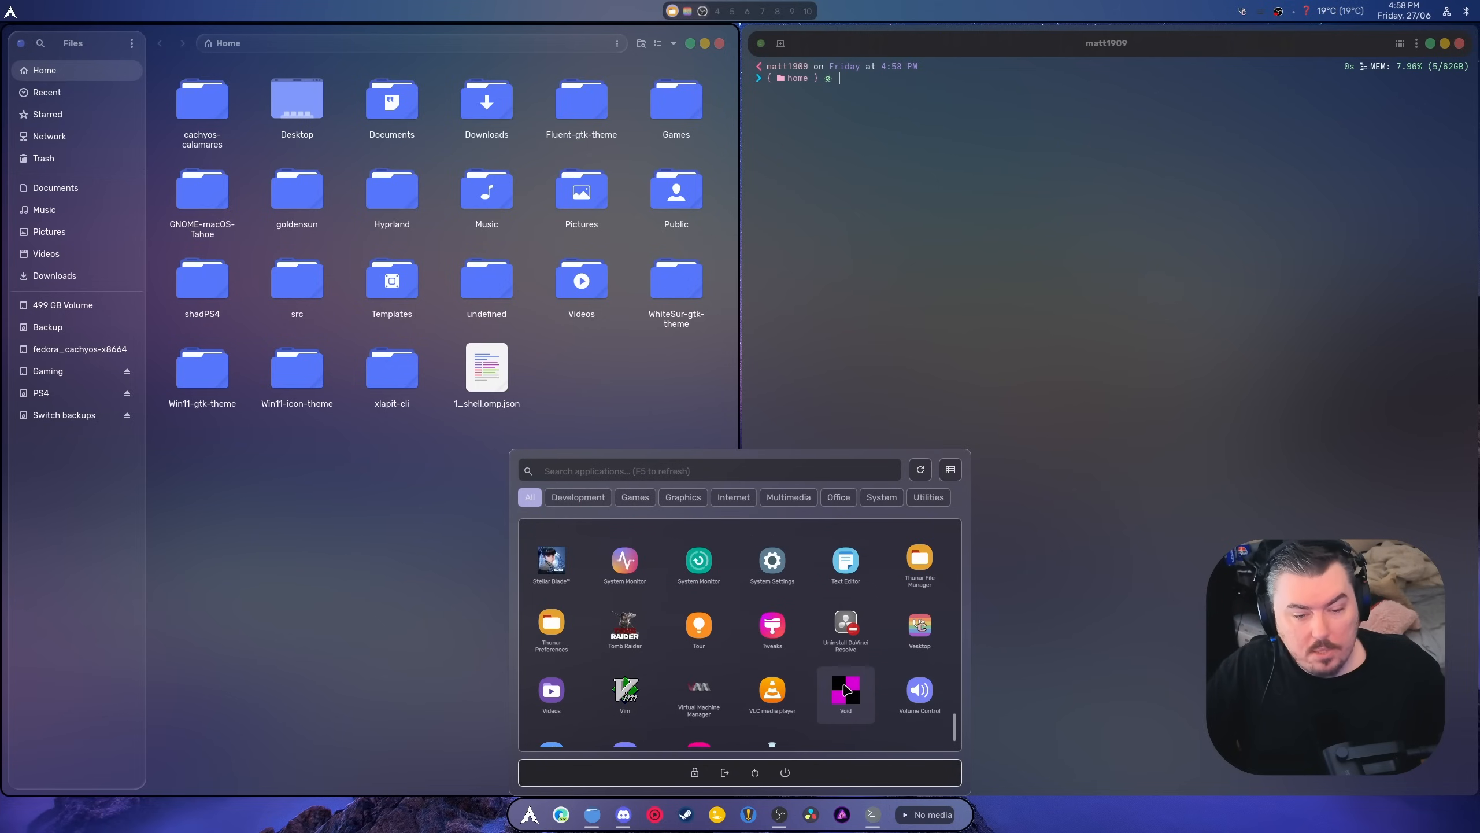
scroll(845, 691, up, 1)
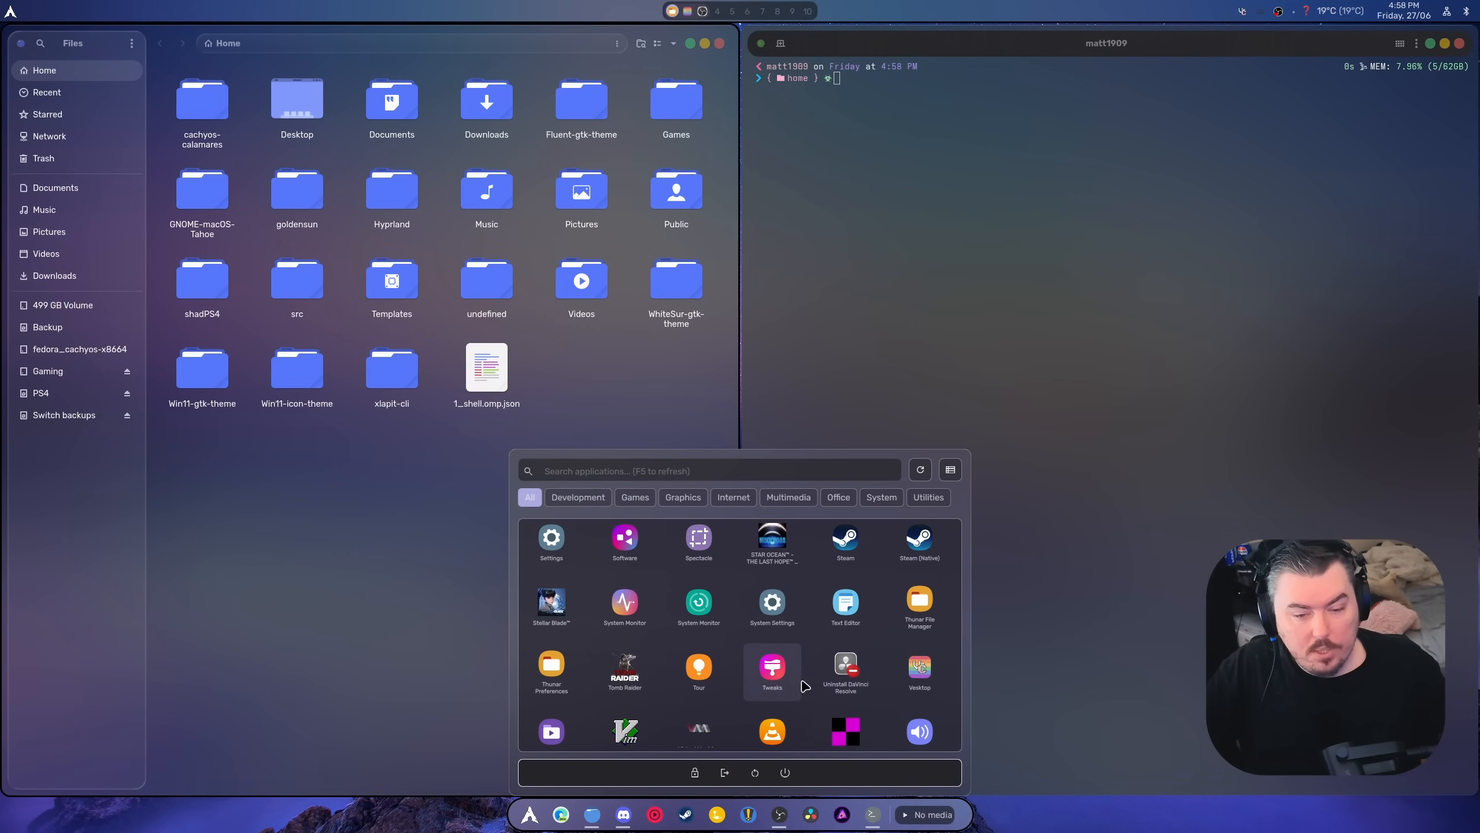
- Launch GNOME Tweaks and show its Appearance settings, then bring up the launcher
click(797, 669)
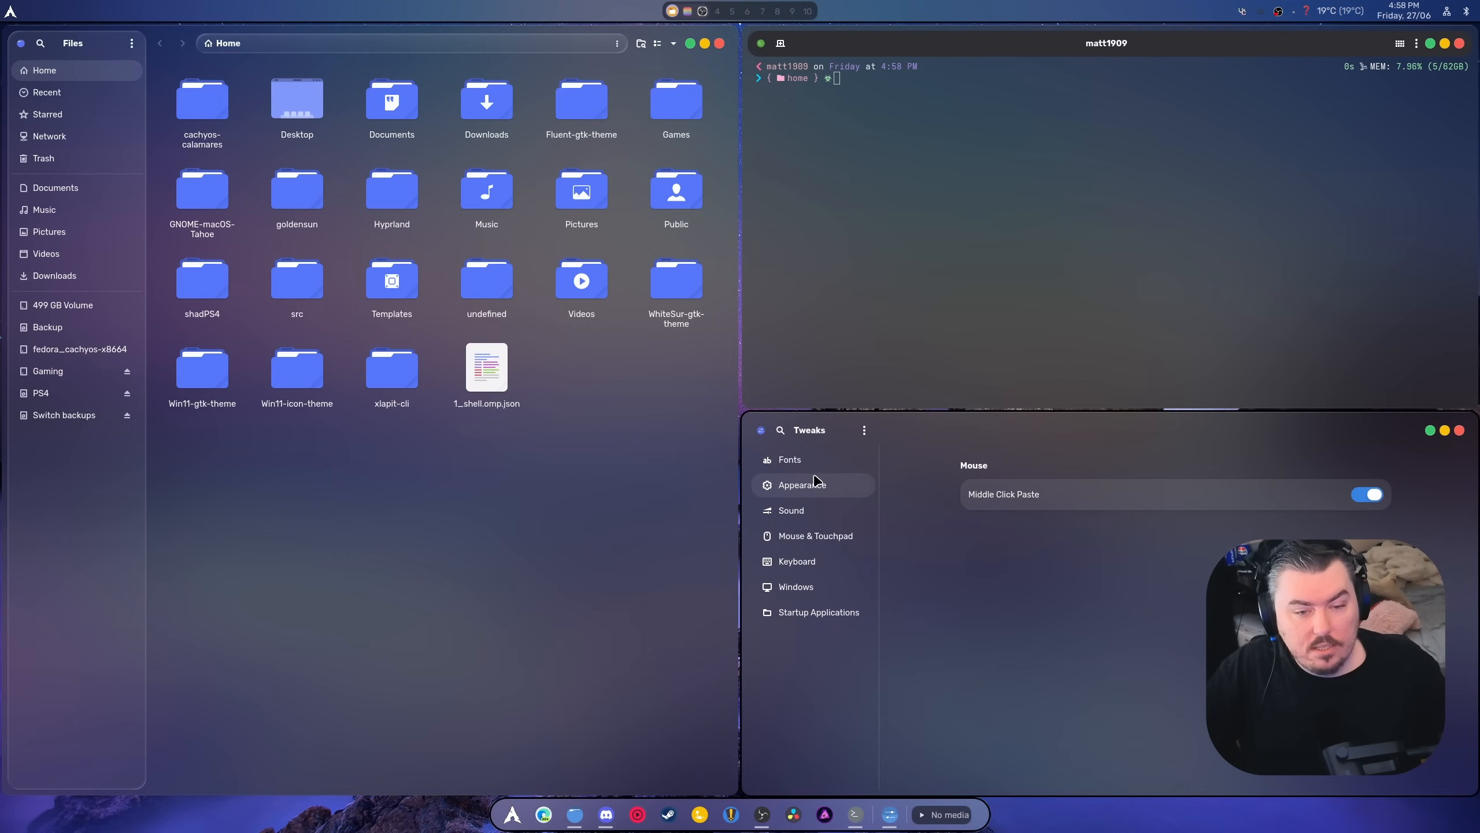
click(816, 487)
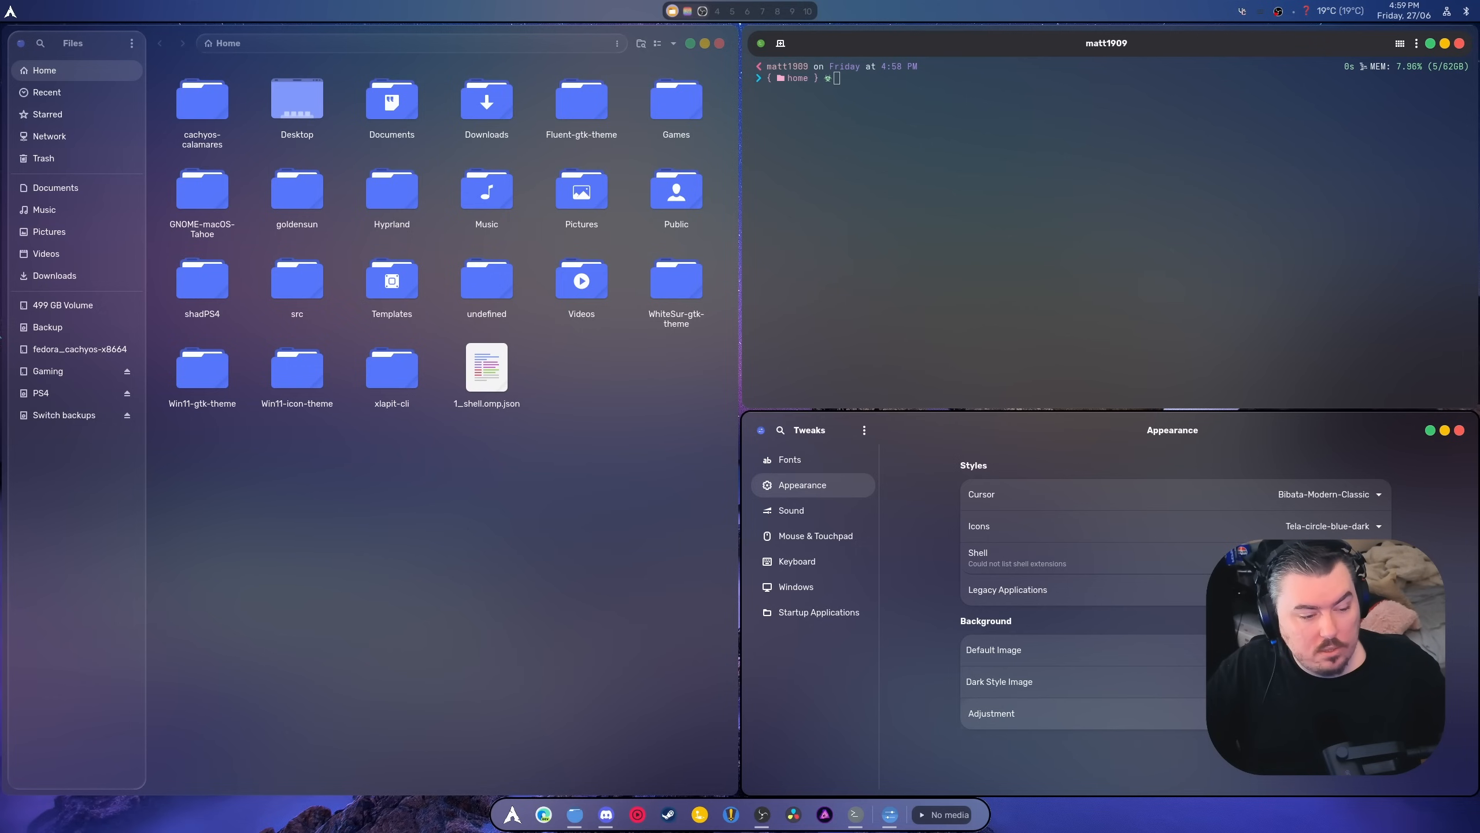
click(512, 814)
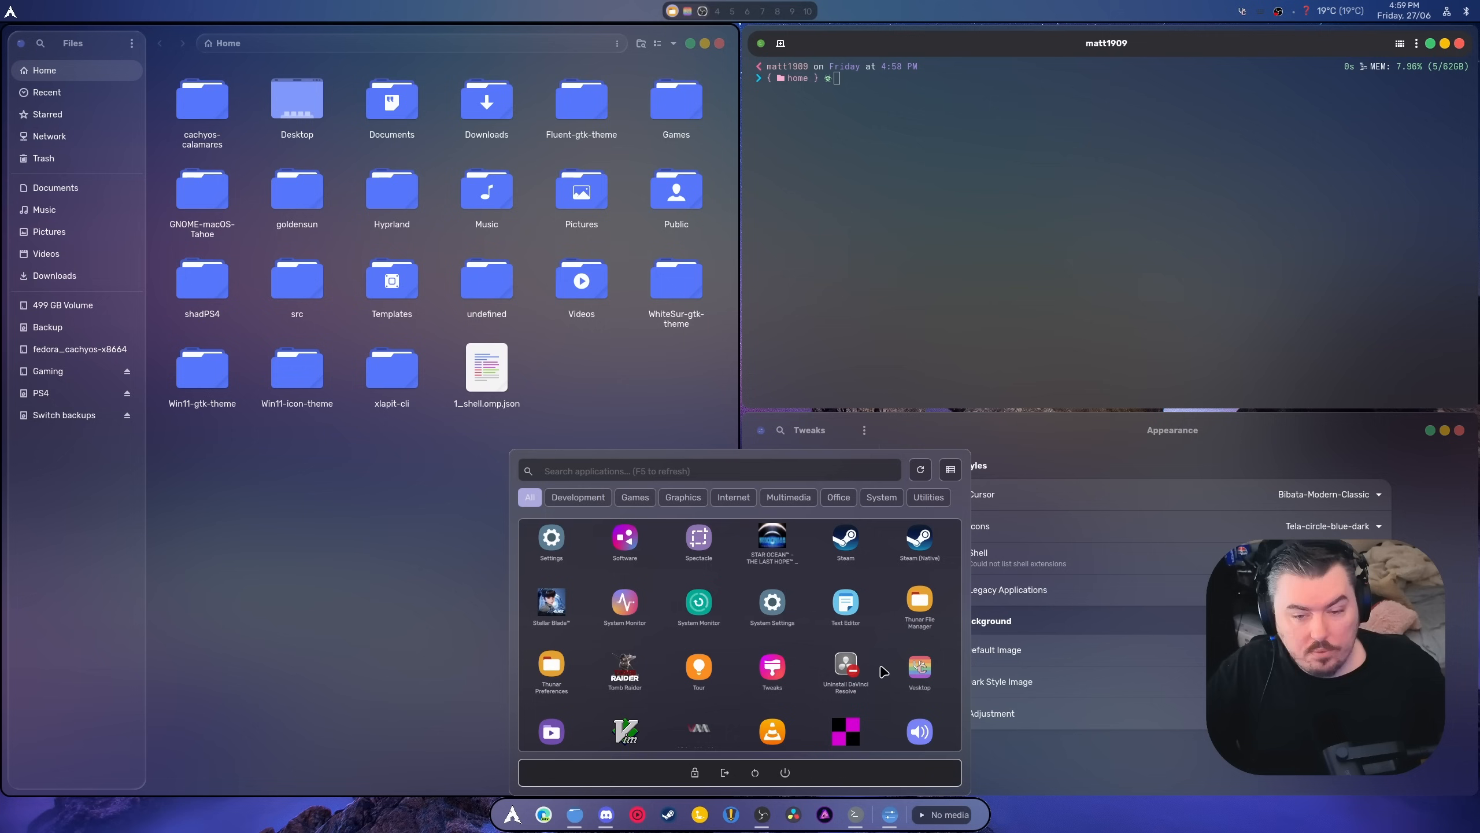
scroll(811, 660, up, 1)
scroll(694, 682, up, 2)
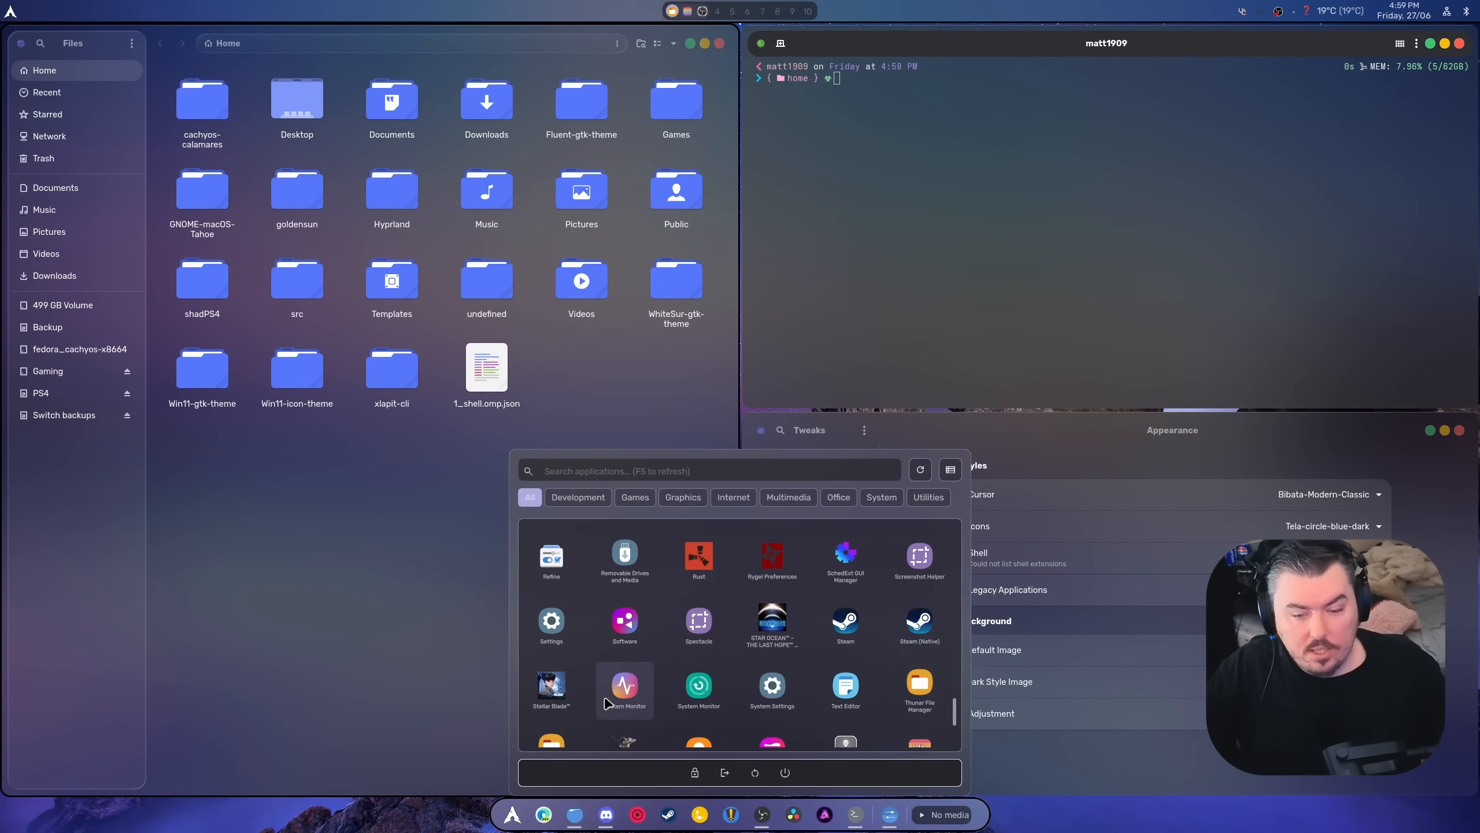
- Launch System Monitor and close the Terminal and Tweaks windows
click(625, 685)
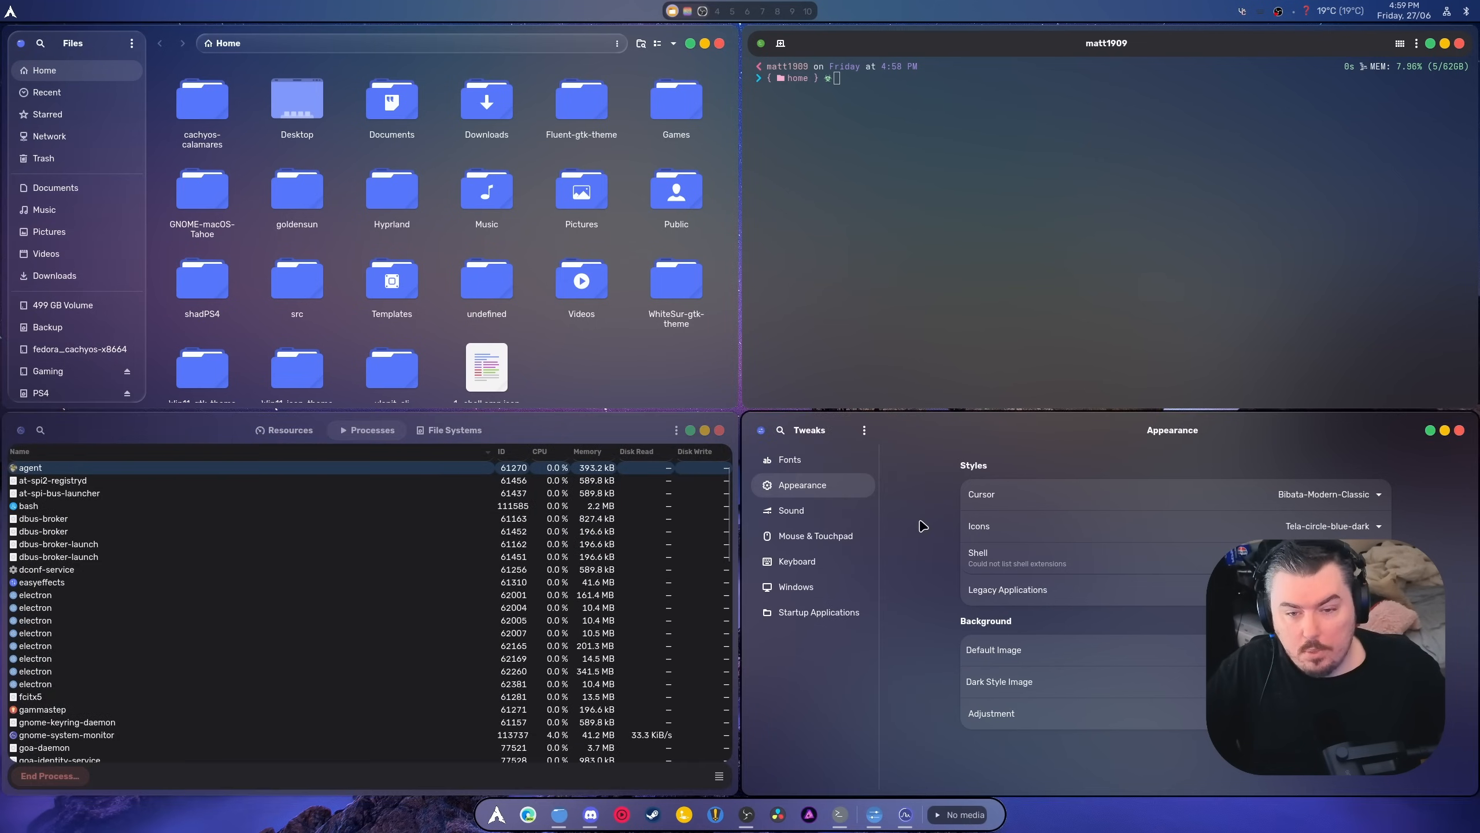
key(super+q)
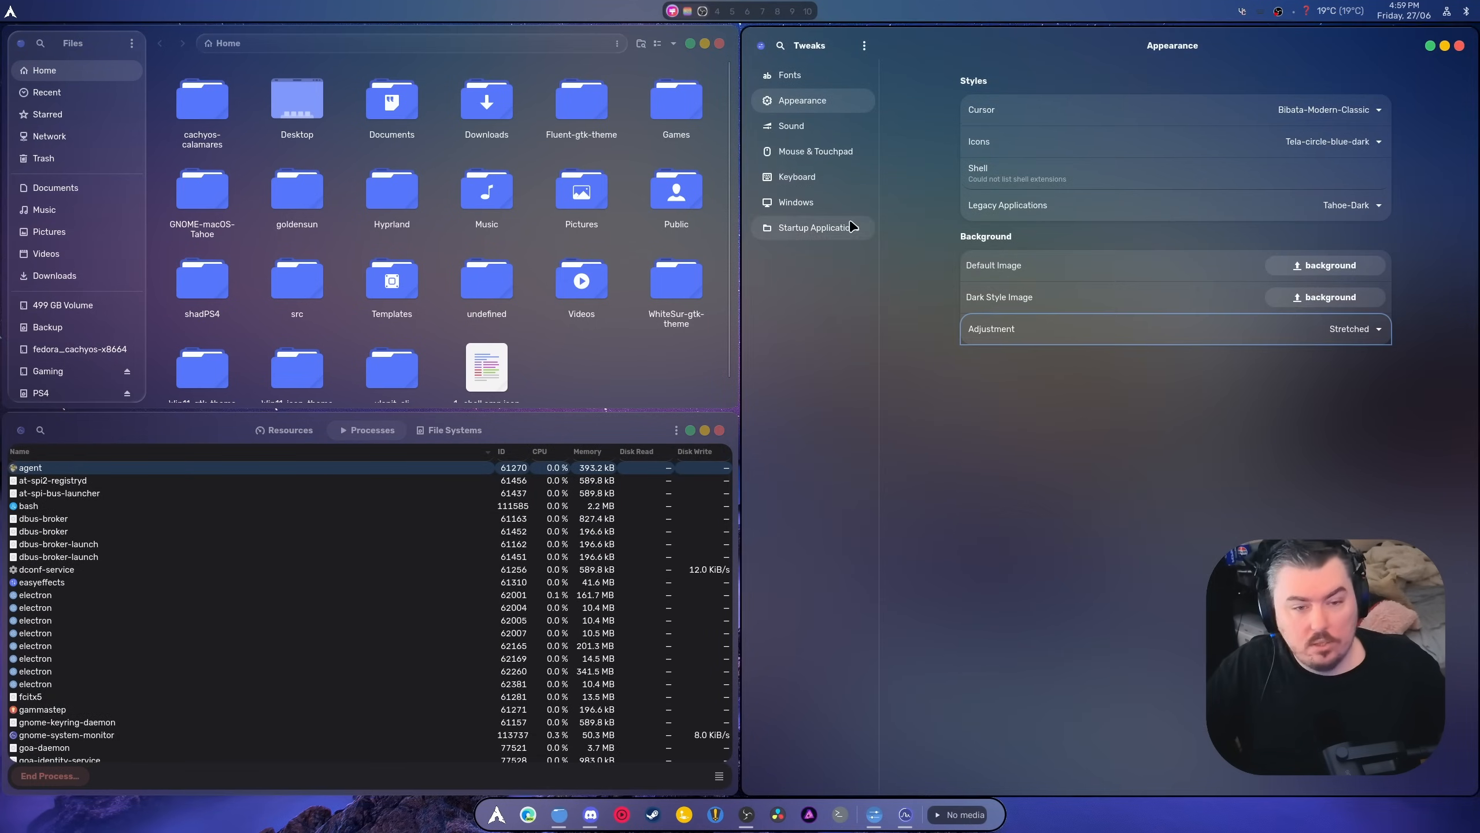
key(super+q)
key(super+q)
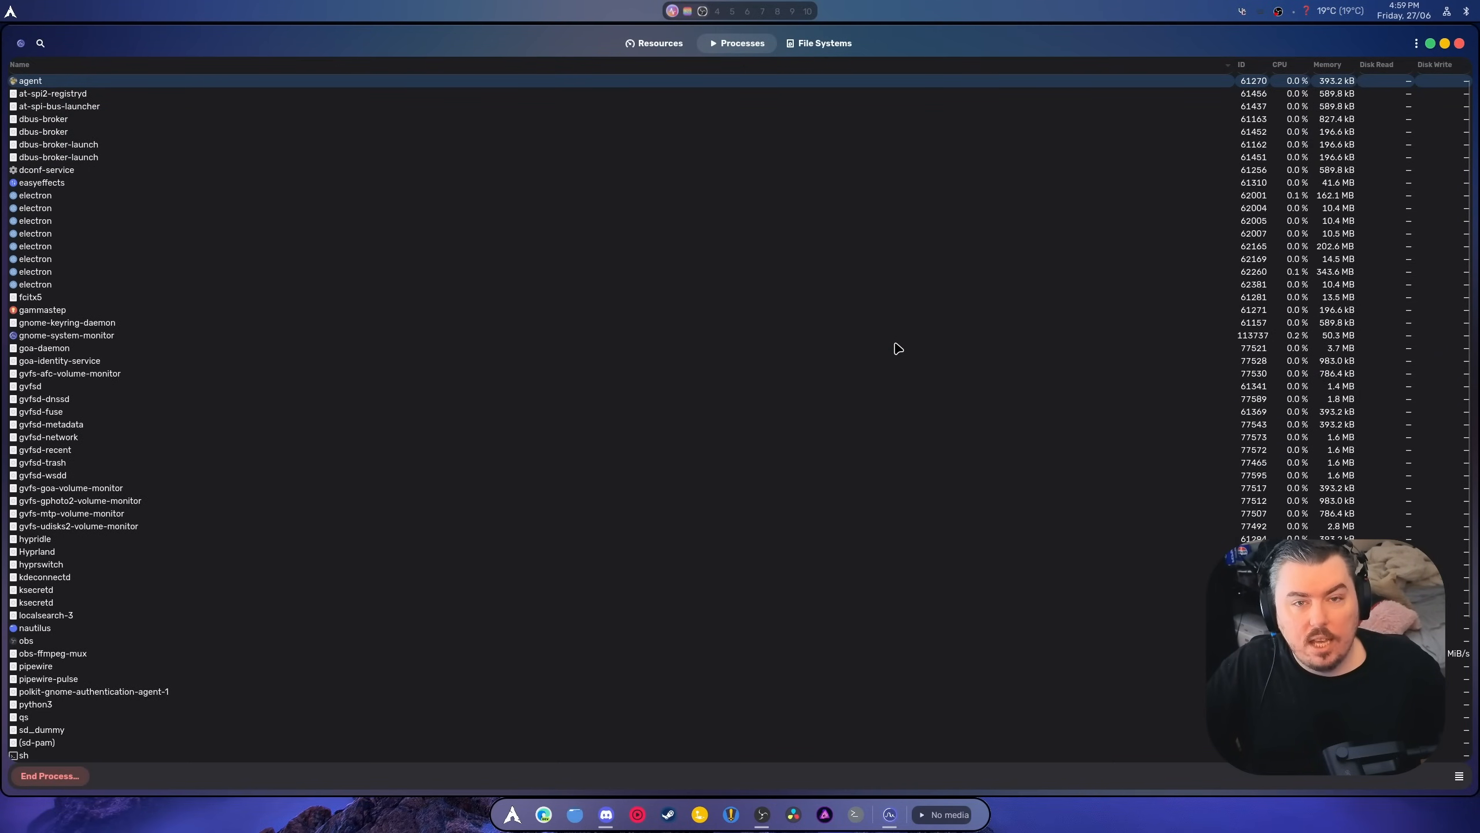
- View the Resources and File Systems tabs, then close System Monitor
click(641, 49)
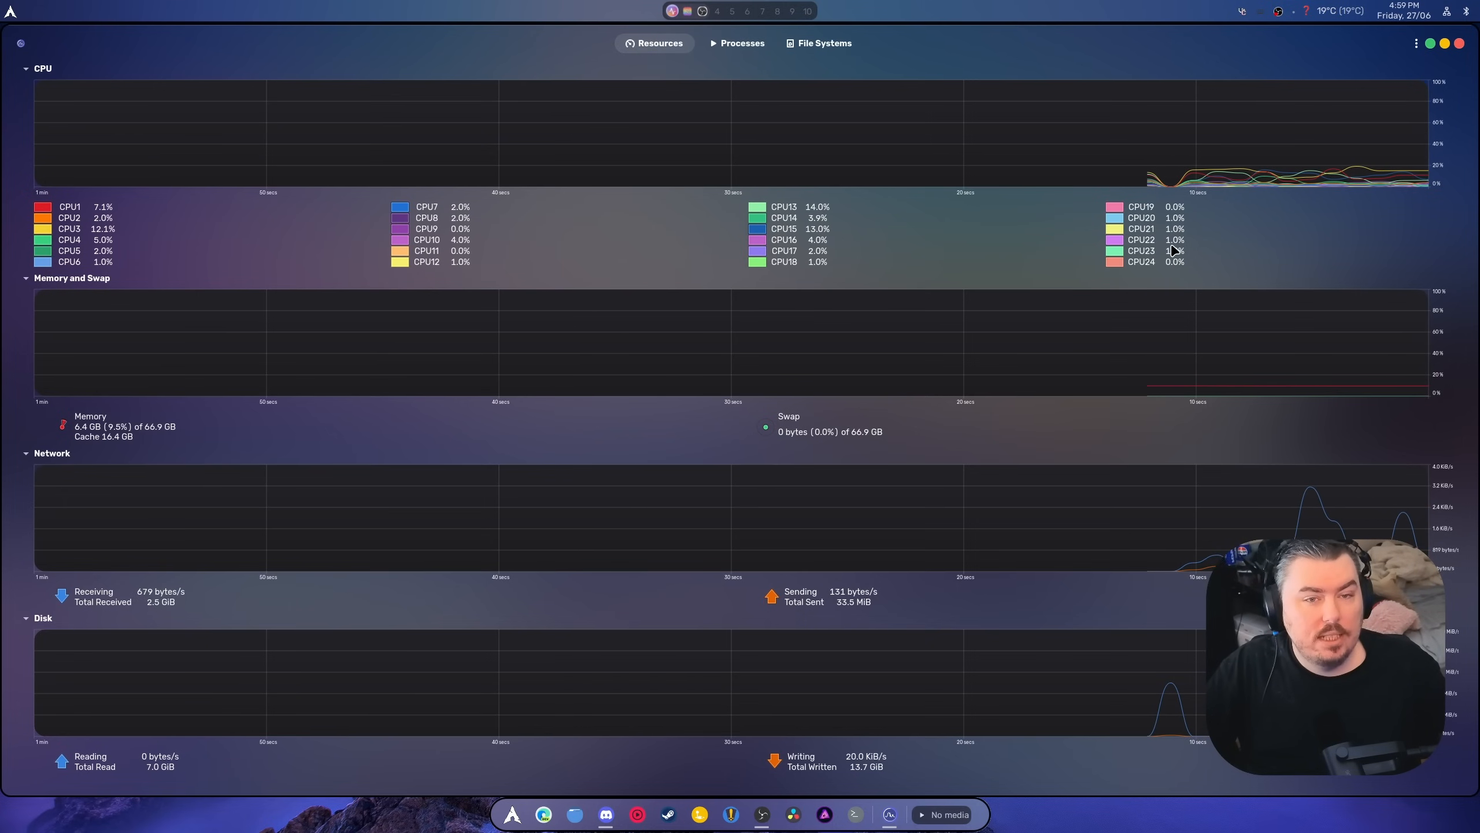
click(821, 43)
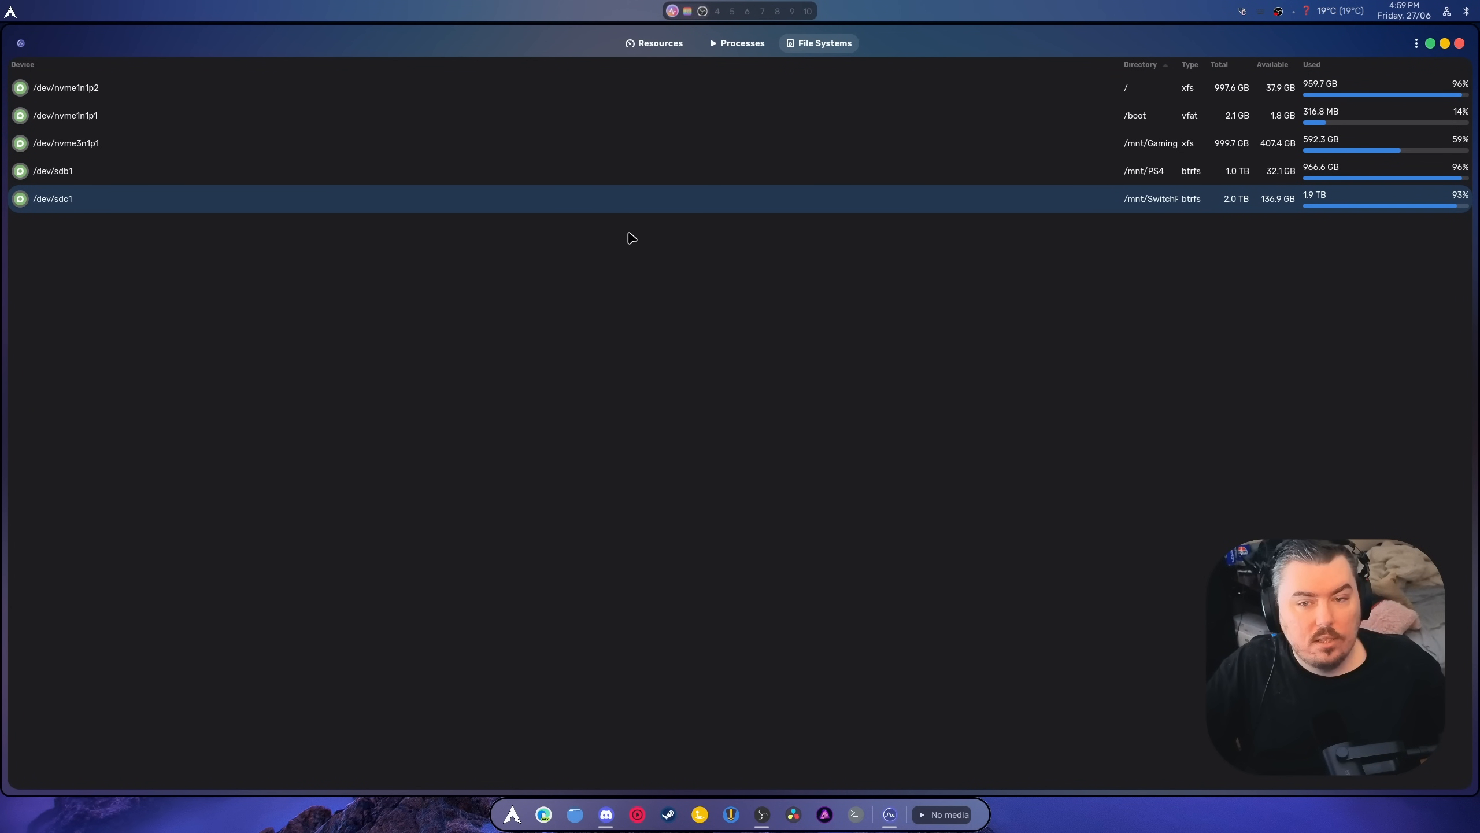
key(super+q)
- Launch Mission Center and peek at the GPU graph options without changing anything
click(529, 815)
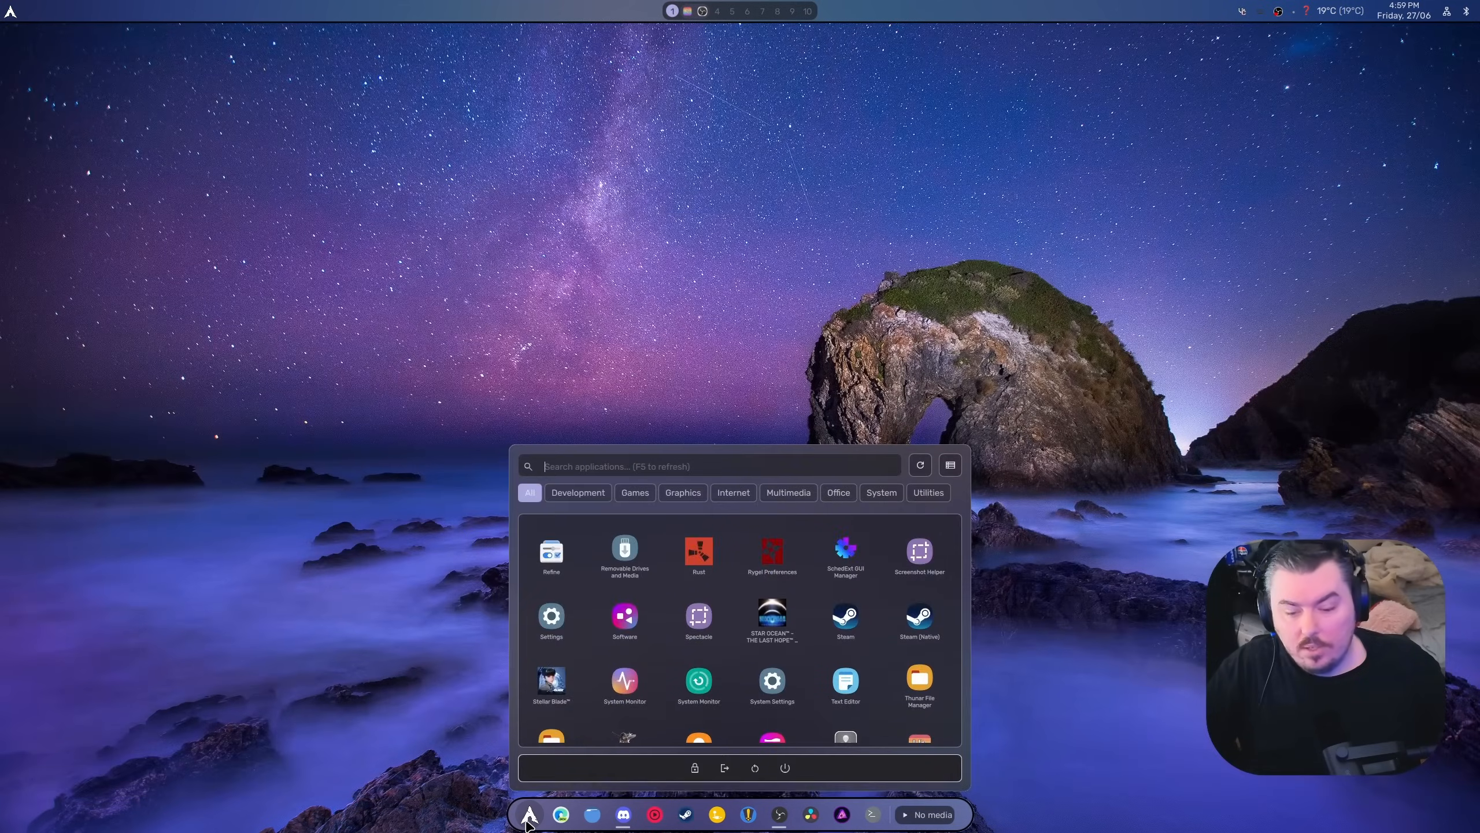
text(m)
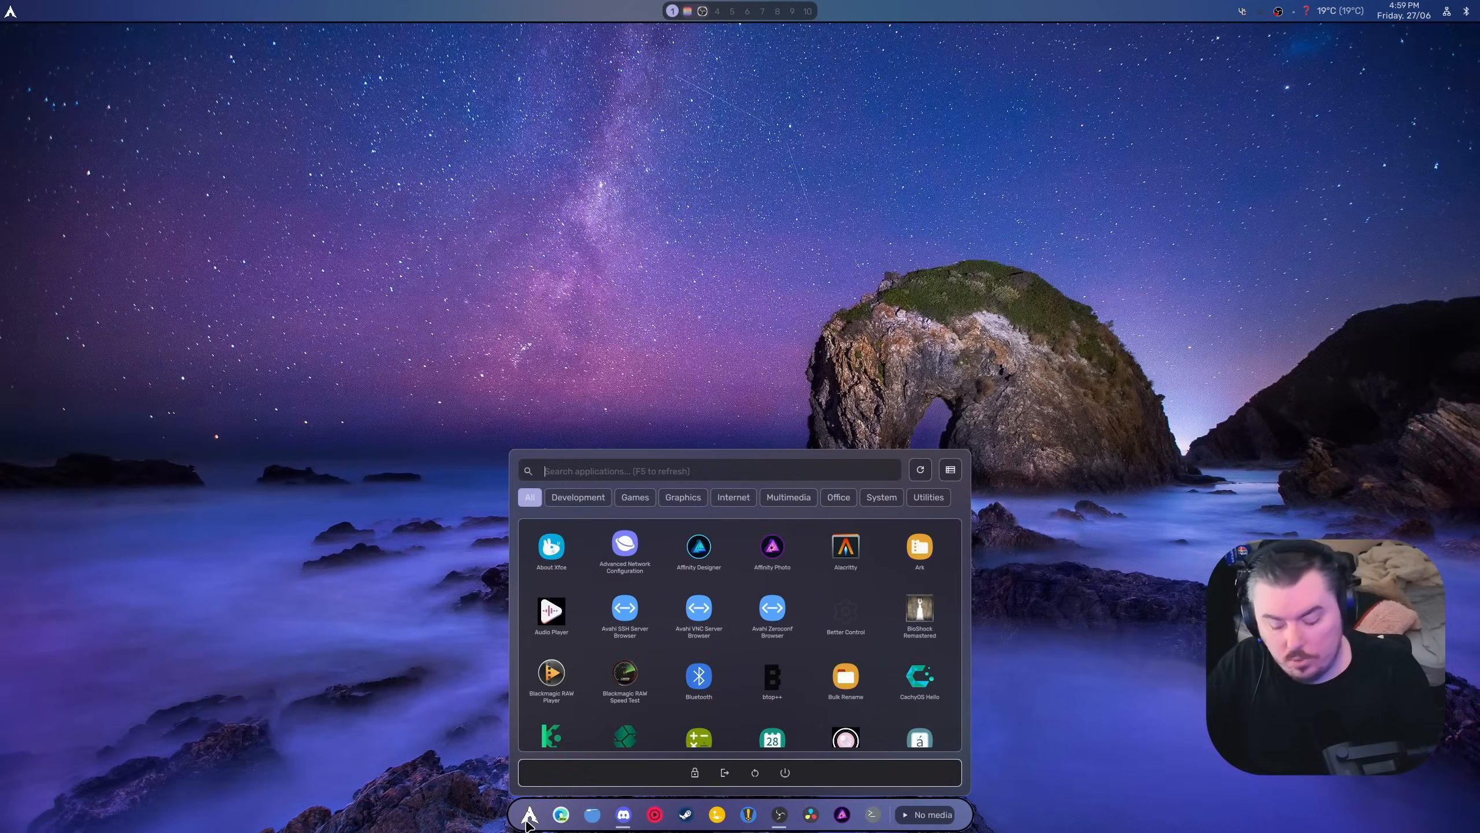
text(is)
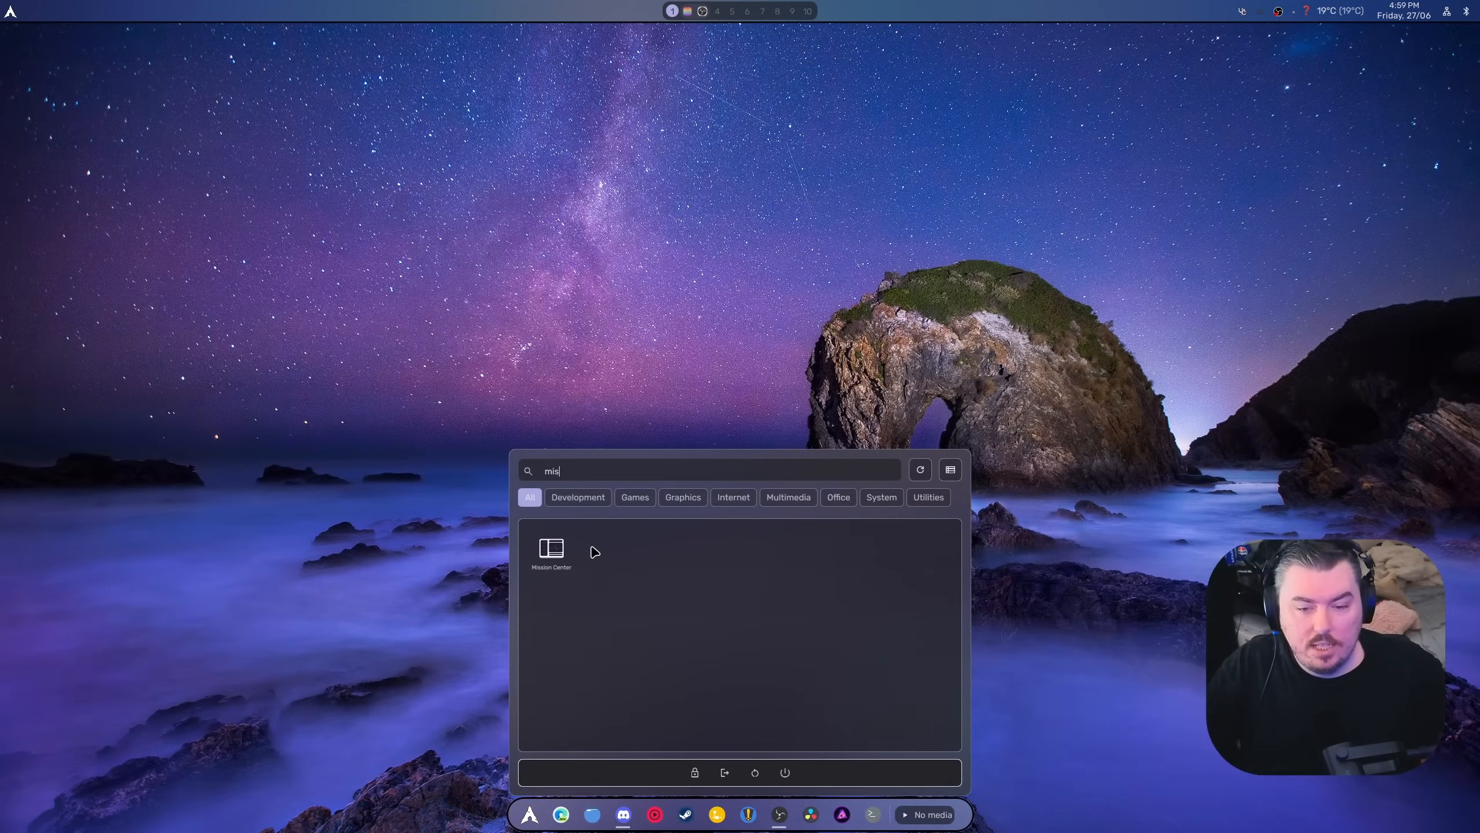
key(Return)
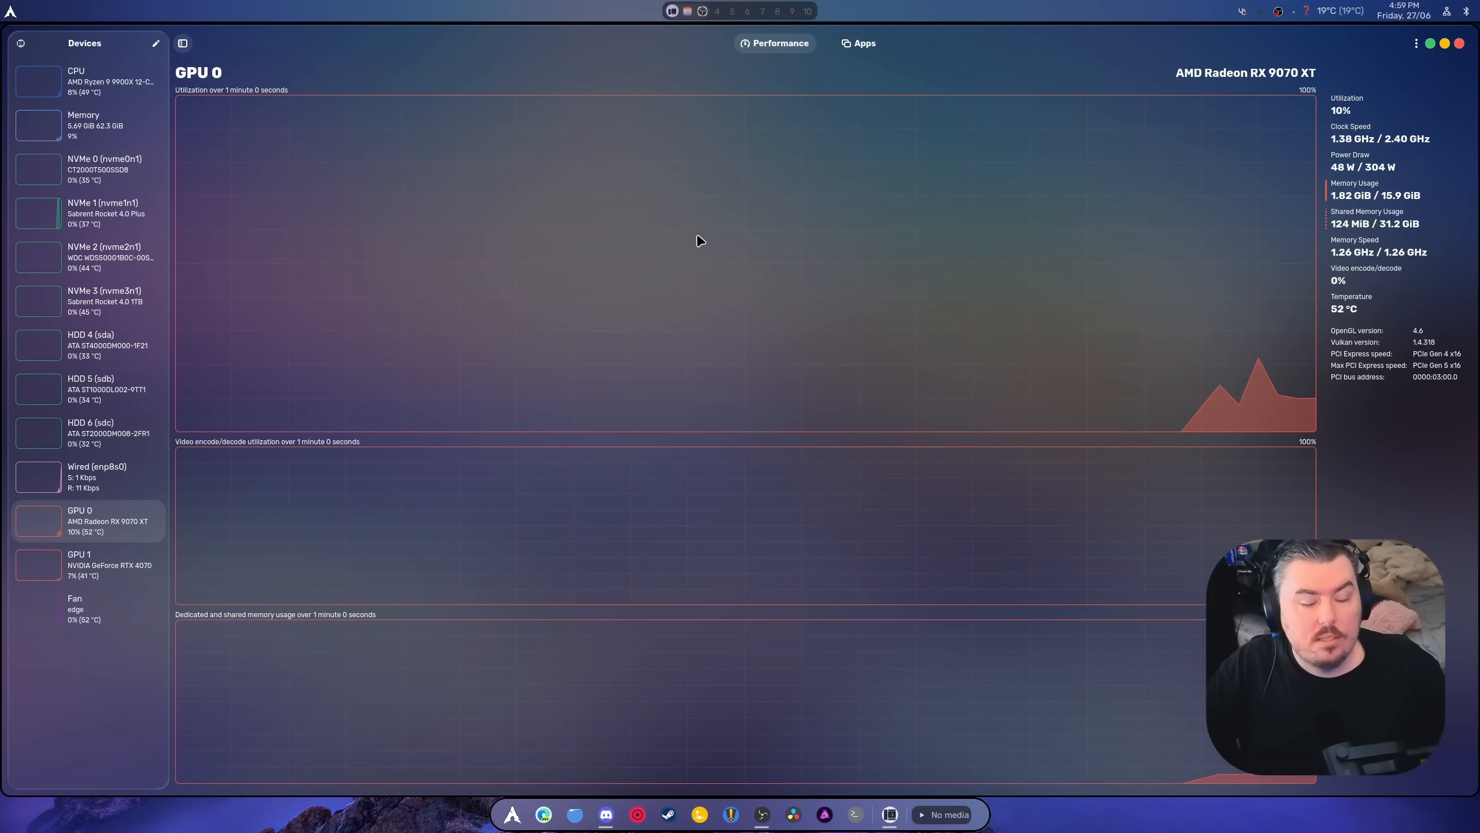
right_click(683, 237)
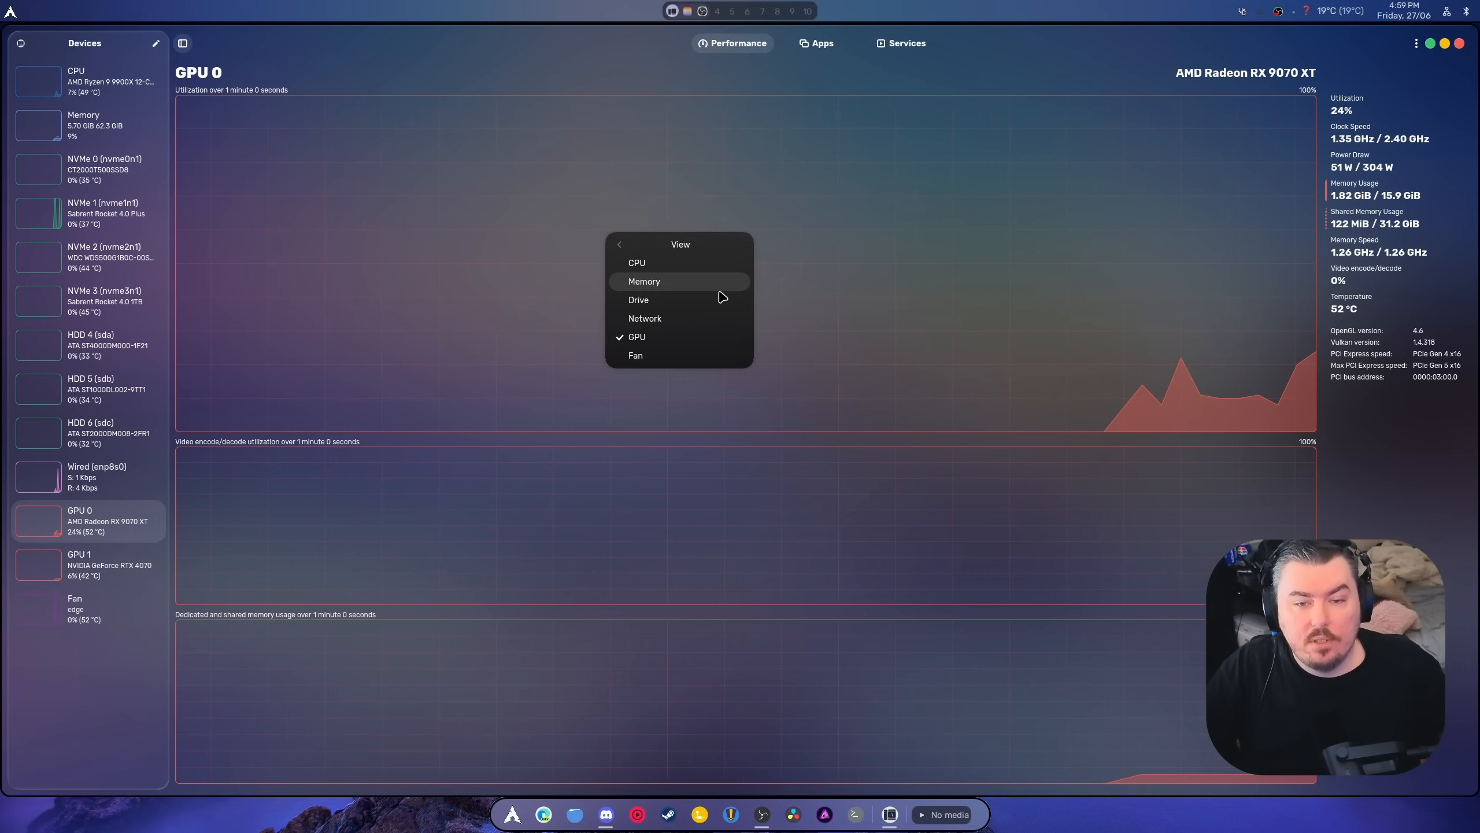
click(727, 215)
right_click(699, 200)
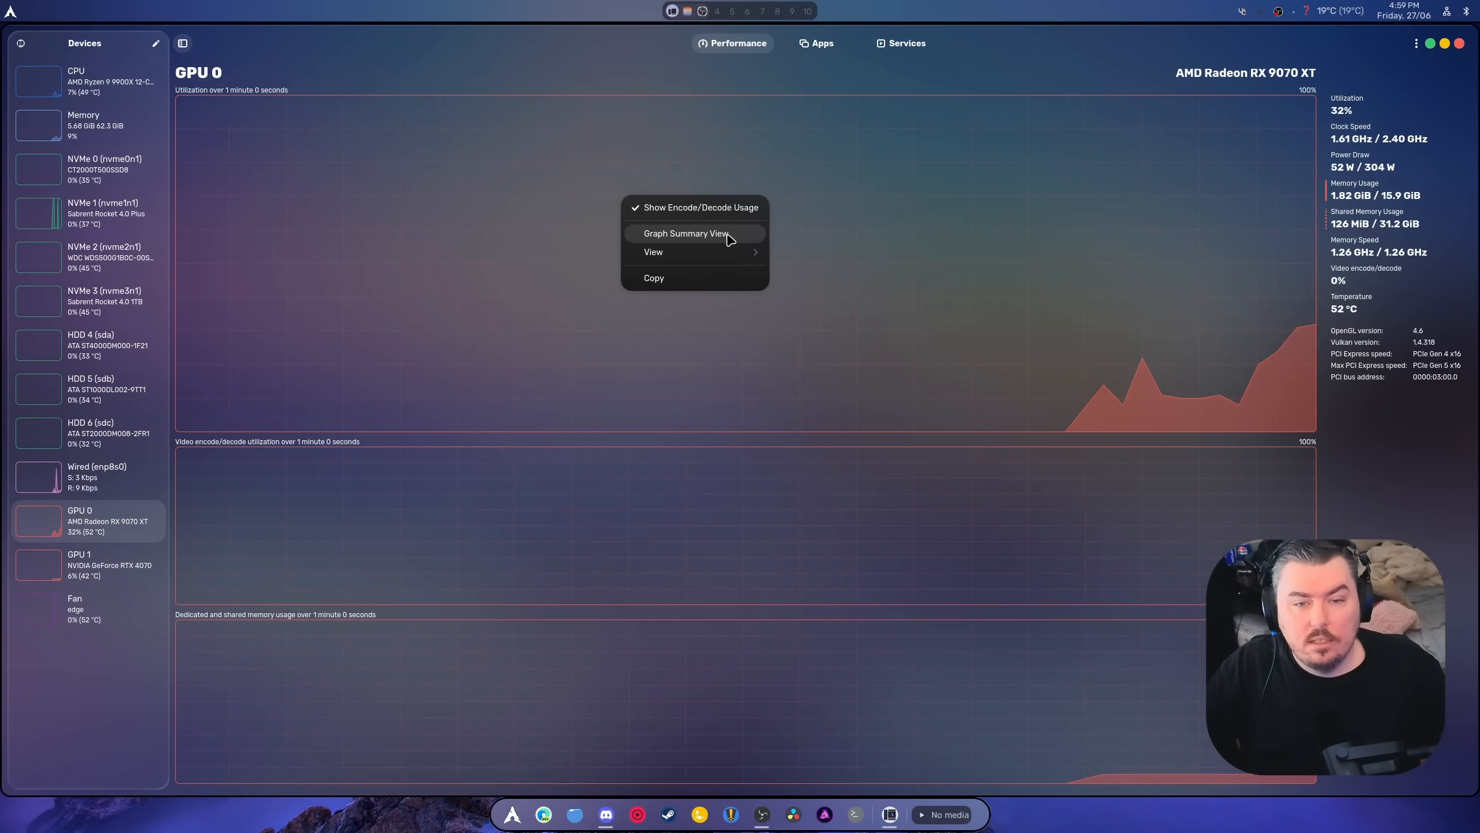
key(Escape)
- Switch the CPU page graph to show one chart per logical processor
click(87, 81)
right_click(490, 194)
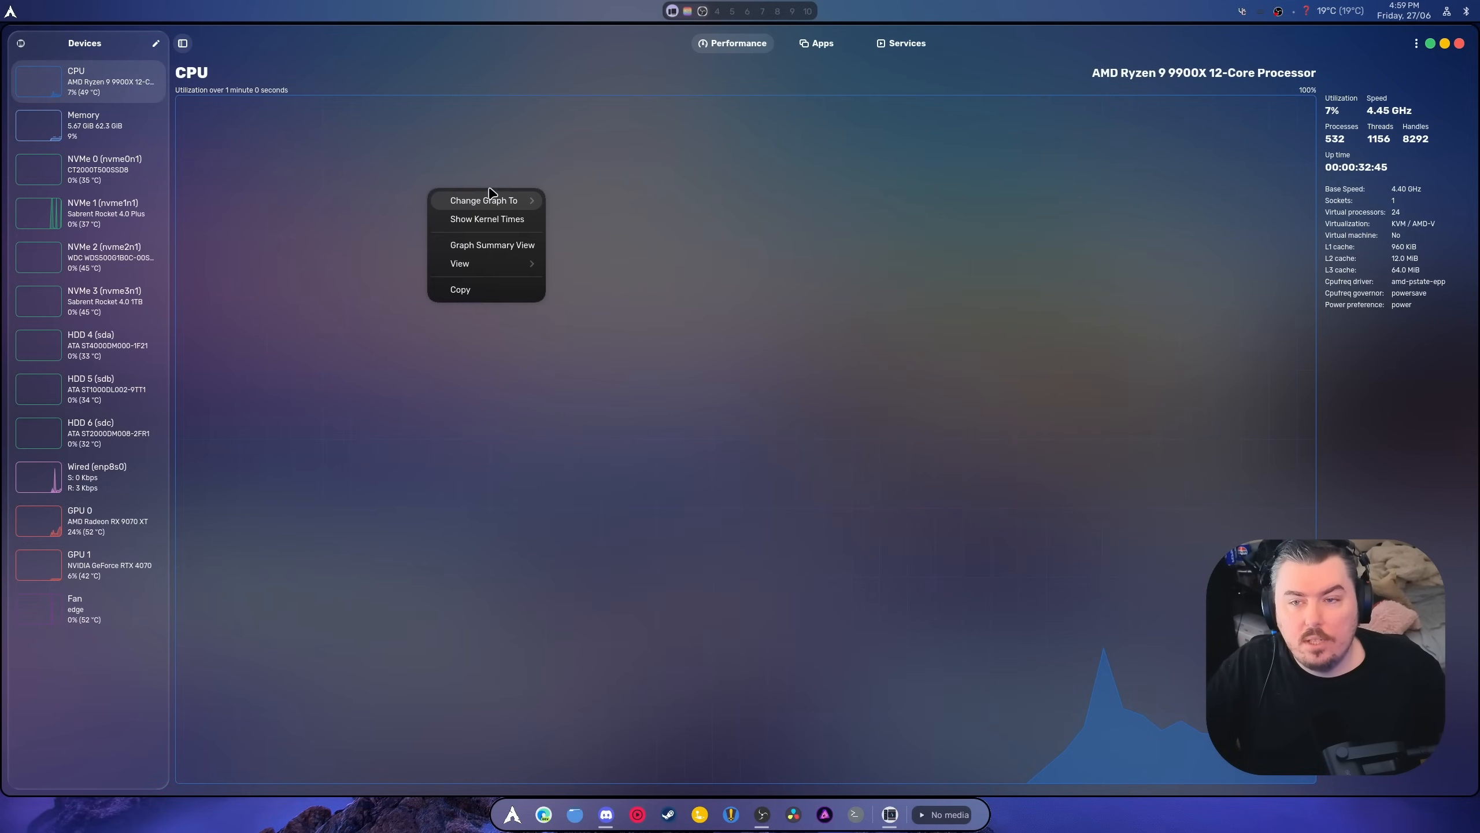
click(521, 208)
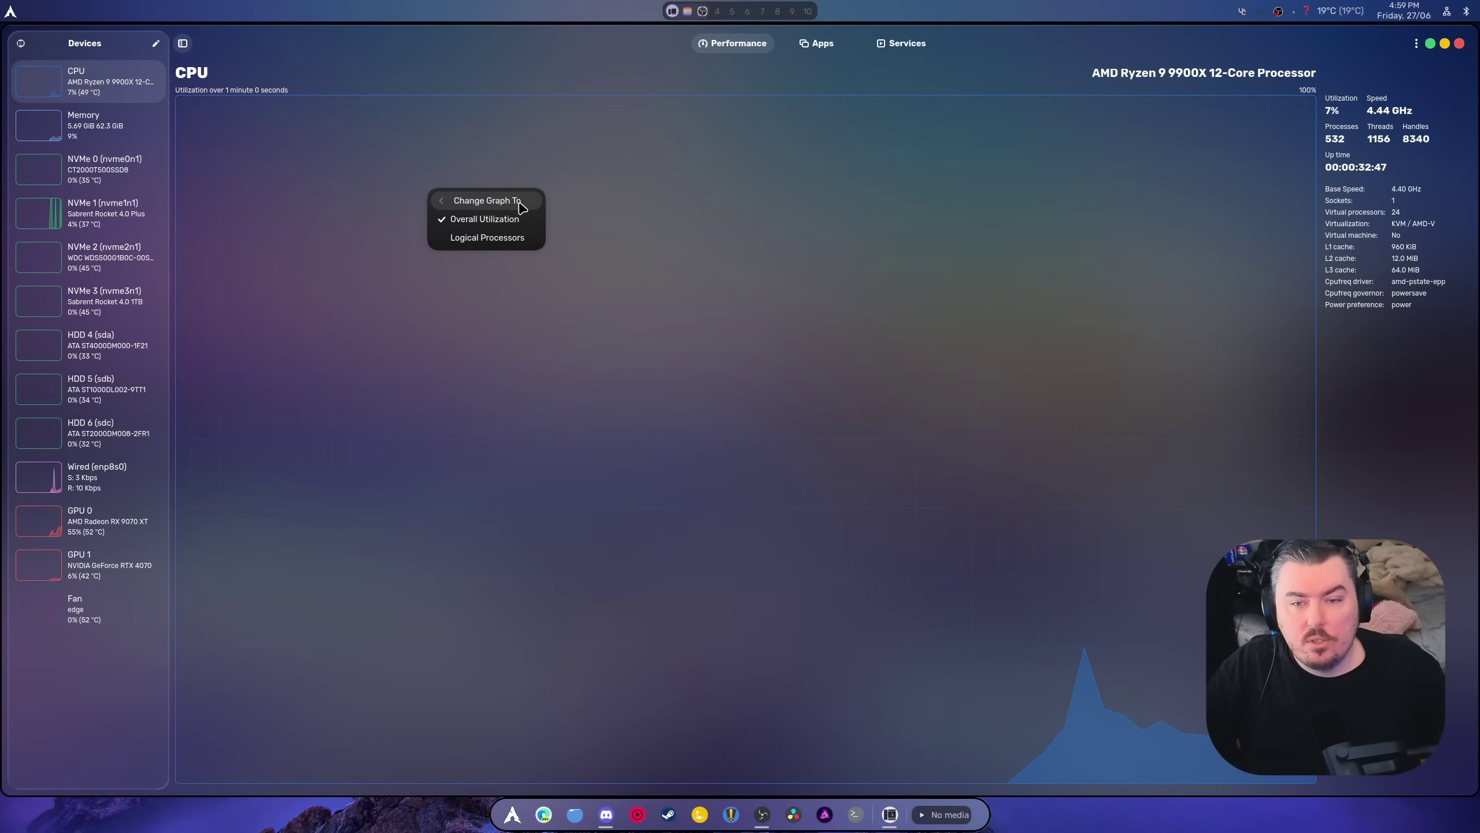
click(516, 238)
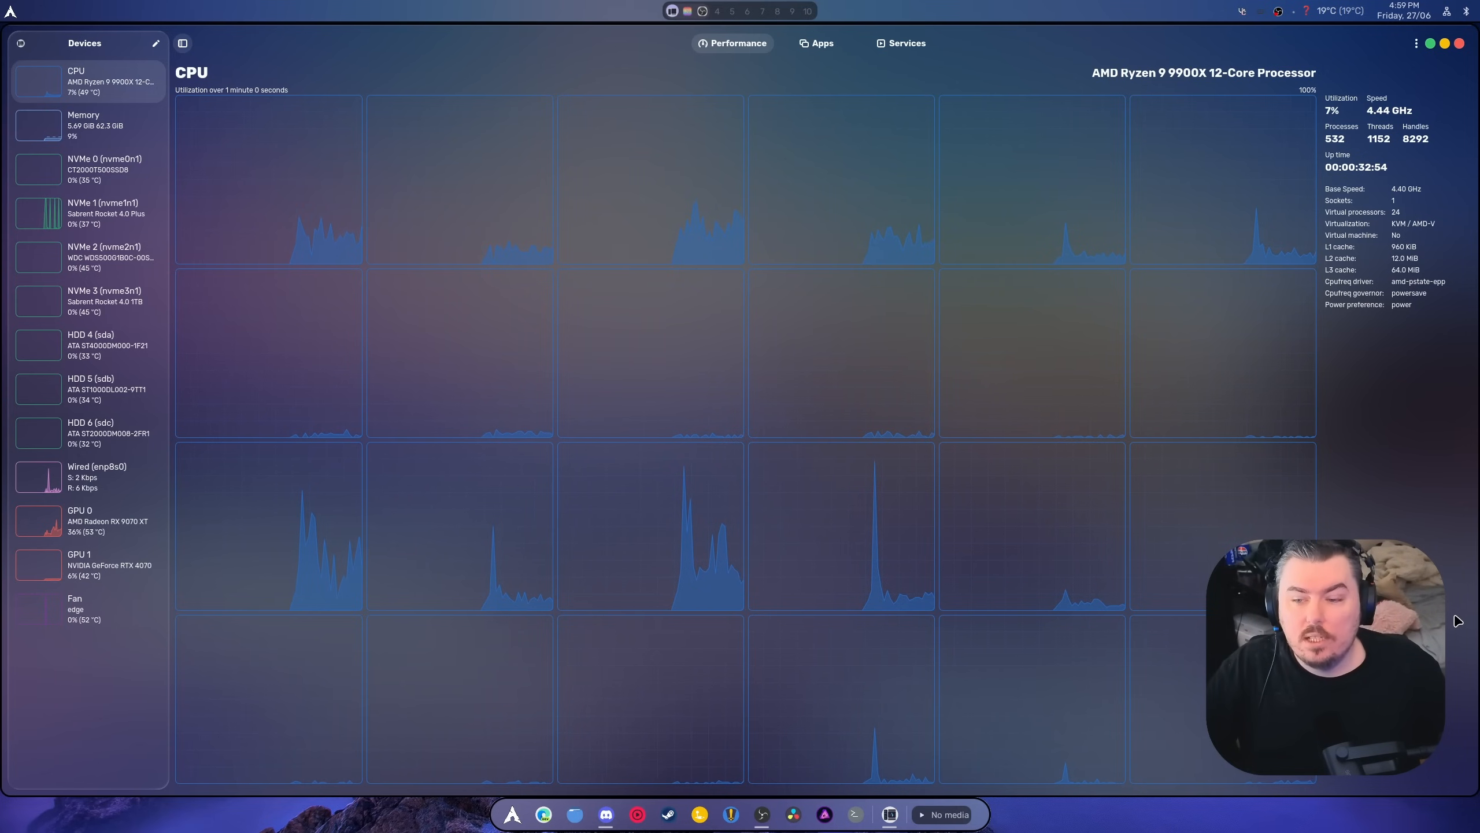
- Show the running apps list, then close Mission Center
click(824, 47)
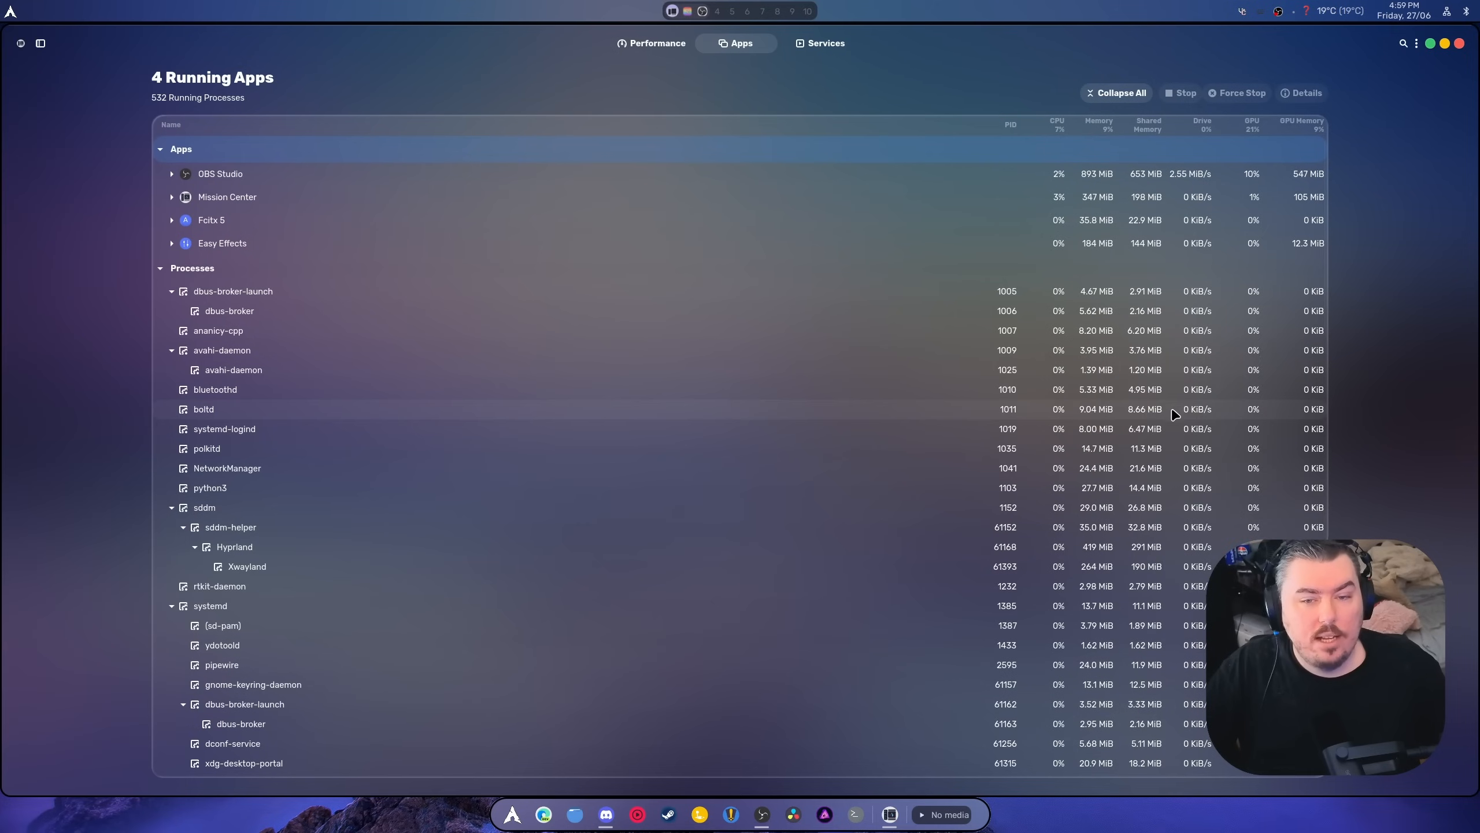
scroll(1200, 389, down, 3)
scroll(1200, 390, up, 3)
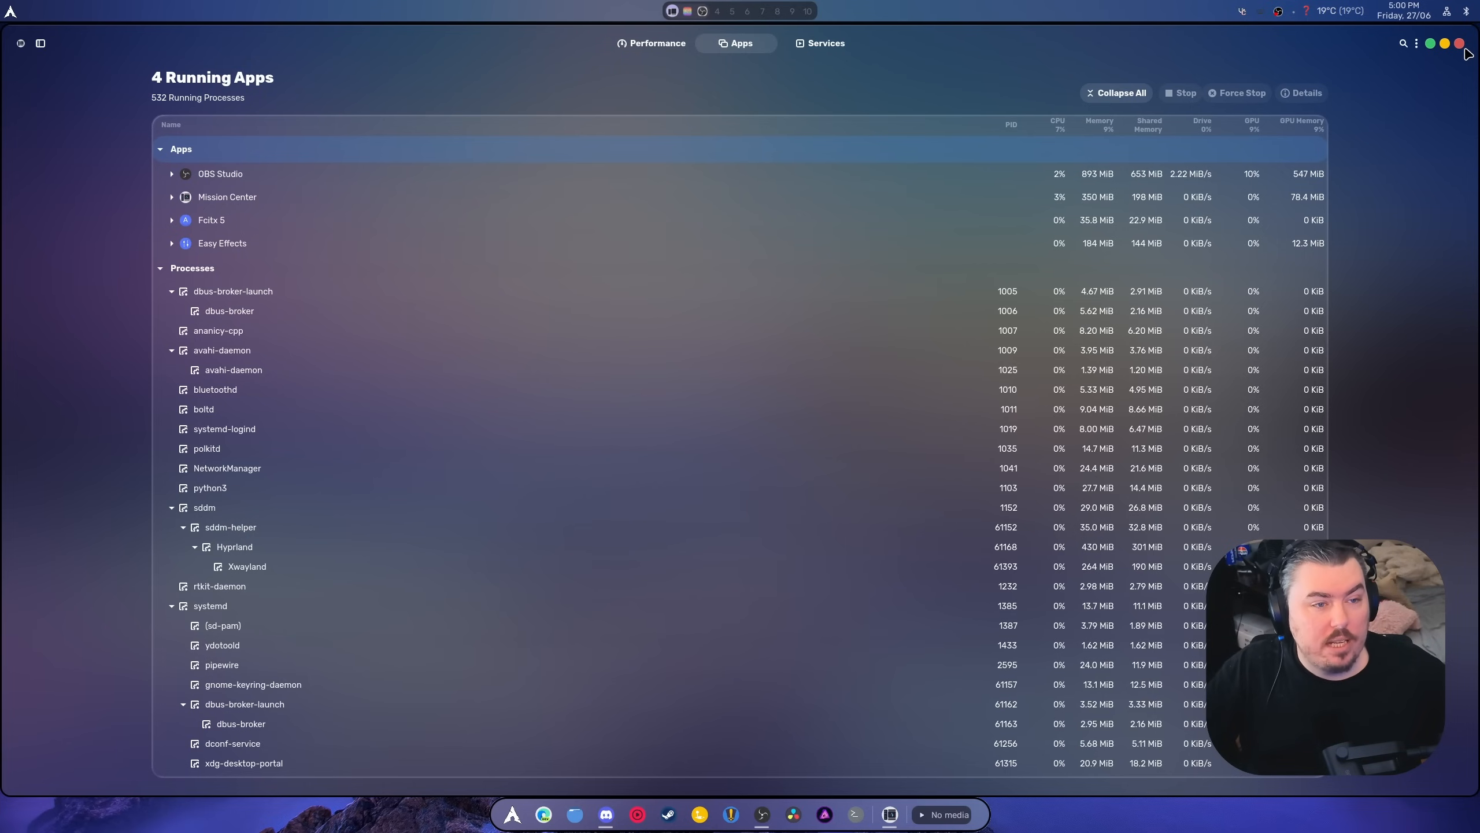
click(1460, 44)
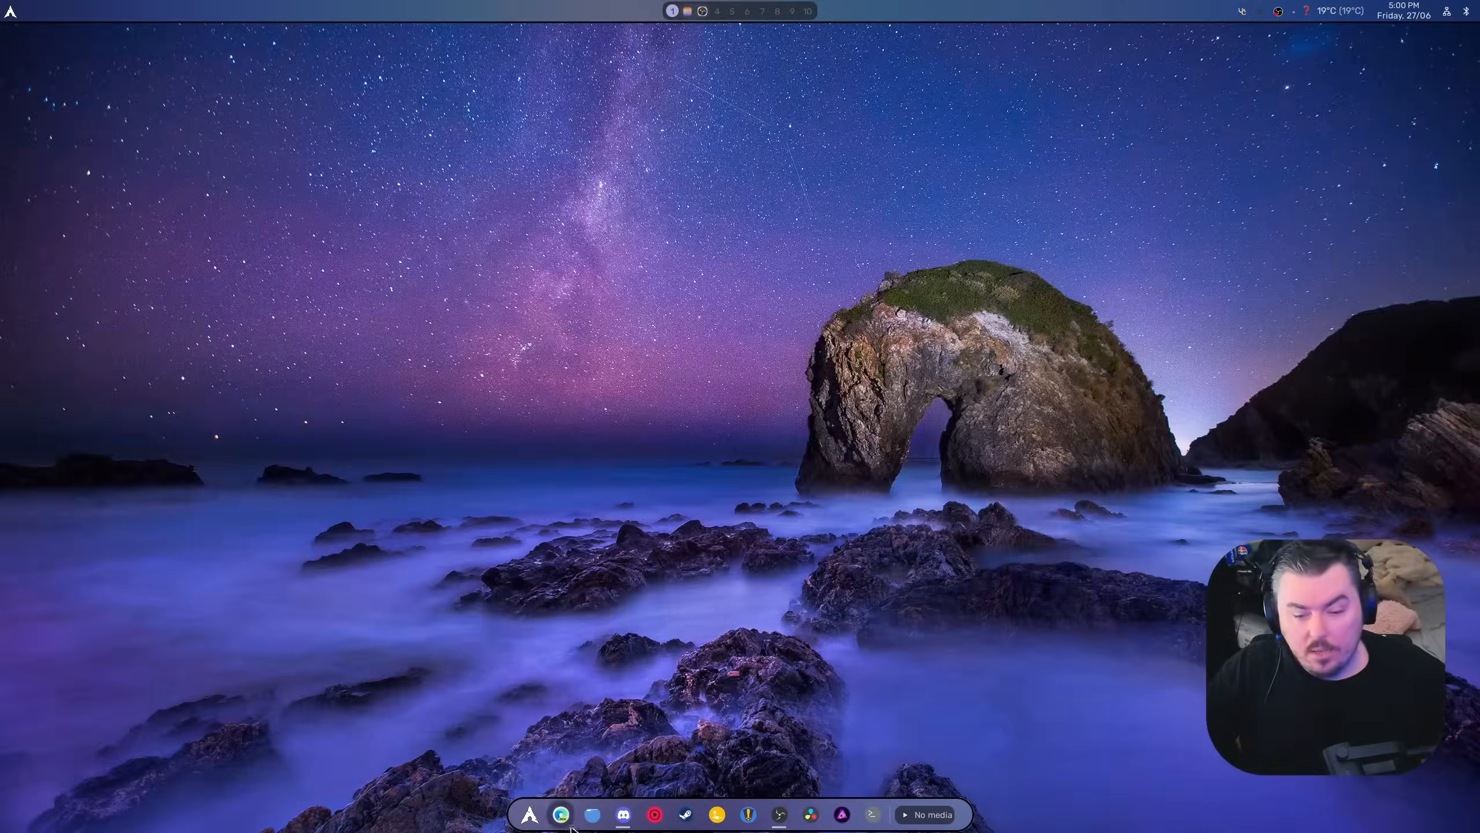
click(593, 816)
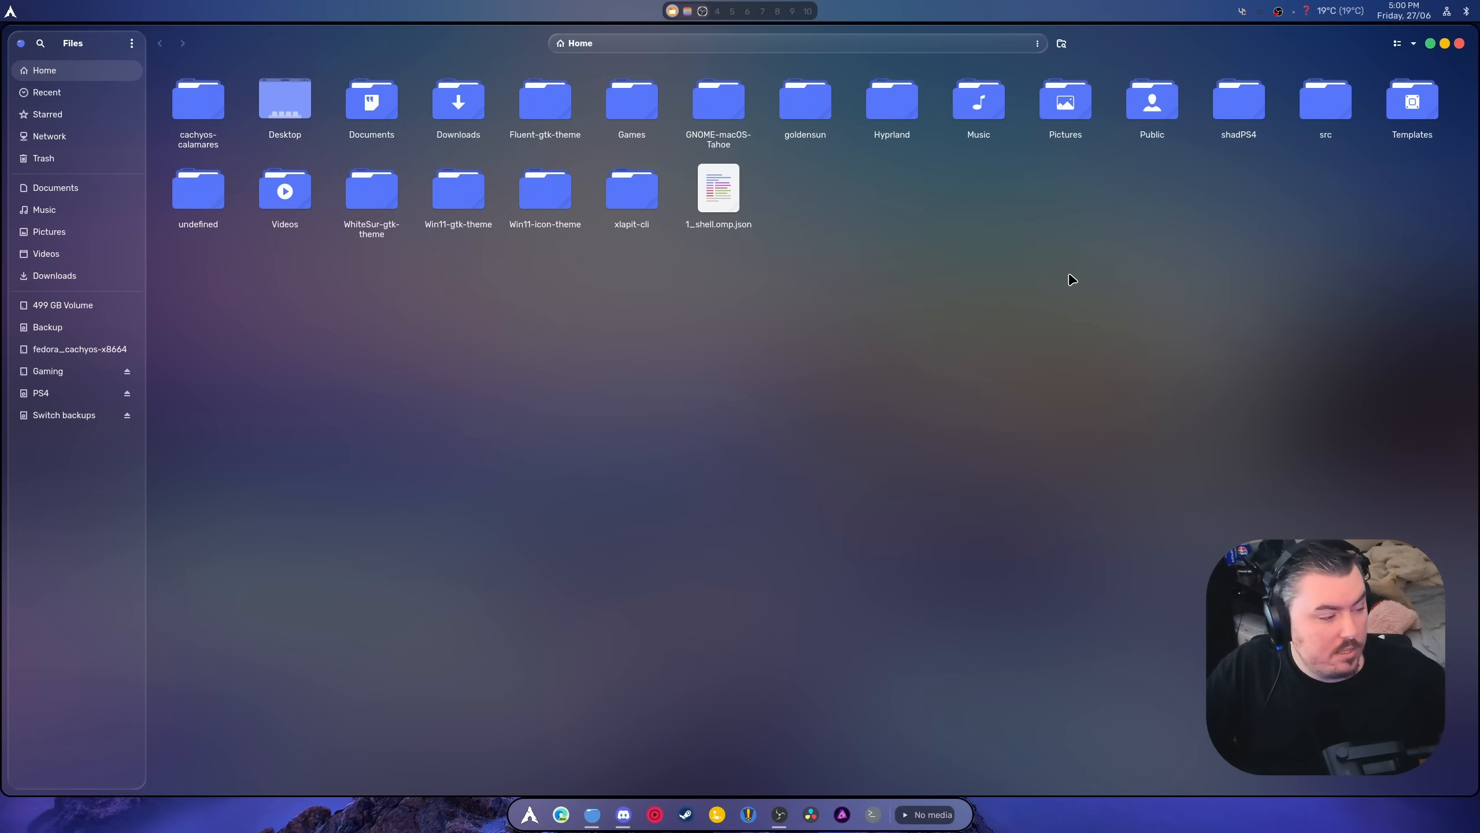
click(1461, 42)
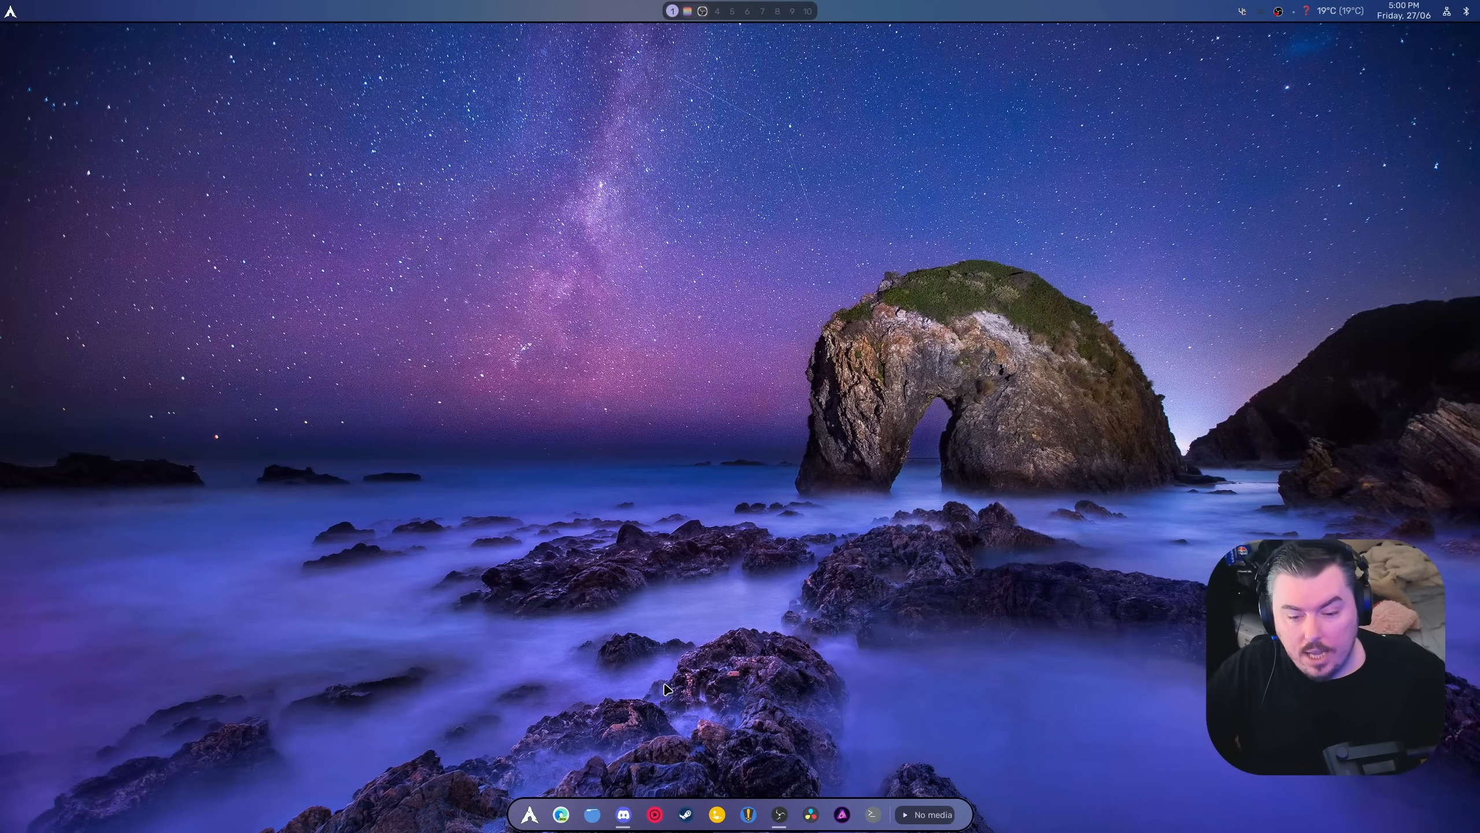
click(560, 814)
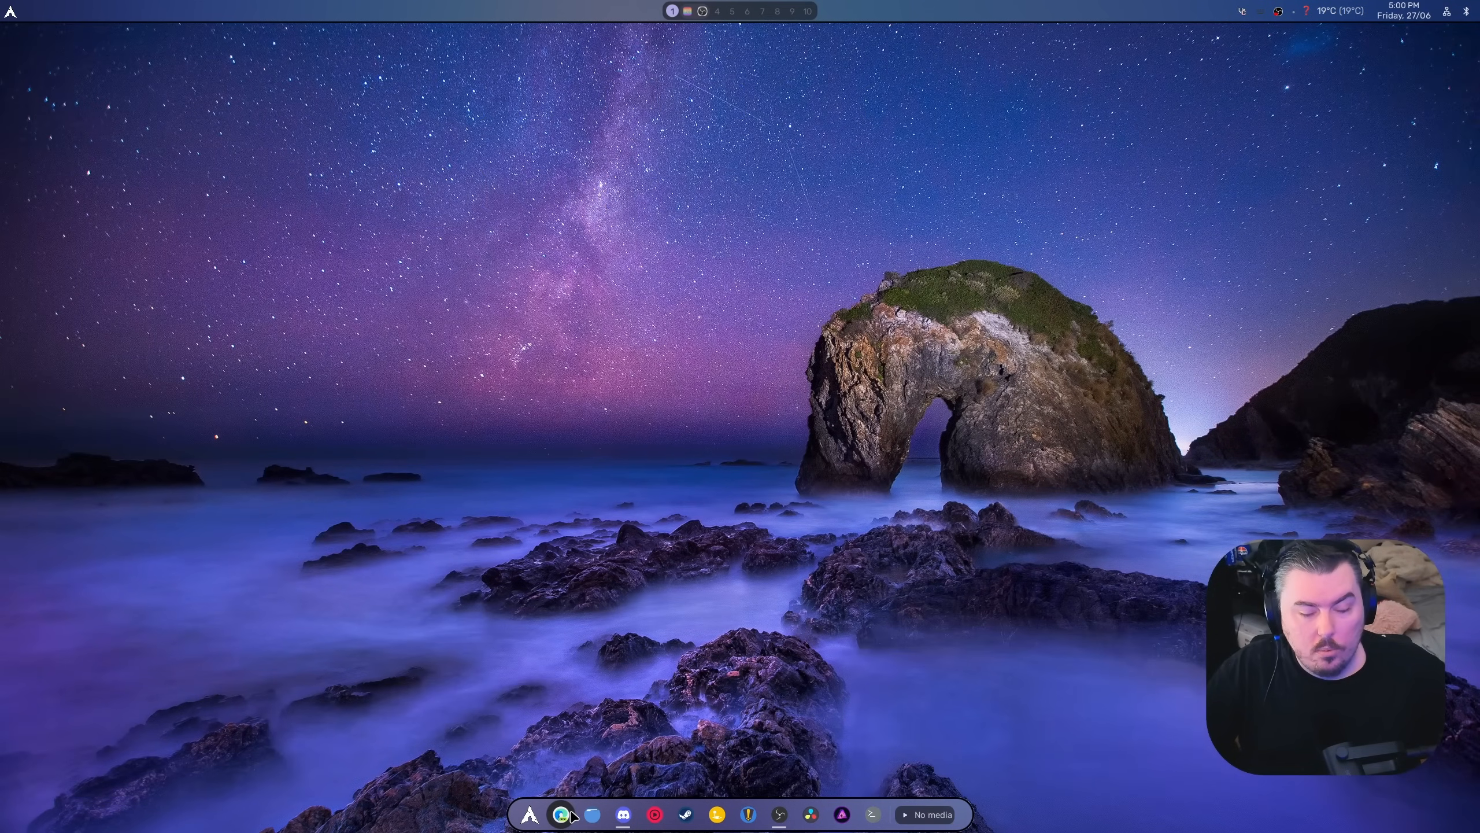
- Copy the GNOME-macOS-Tahoe repository URL and open a terminal beside the browser
key(super+q)
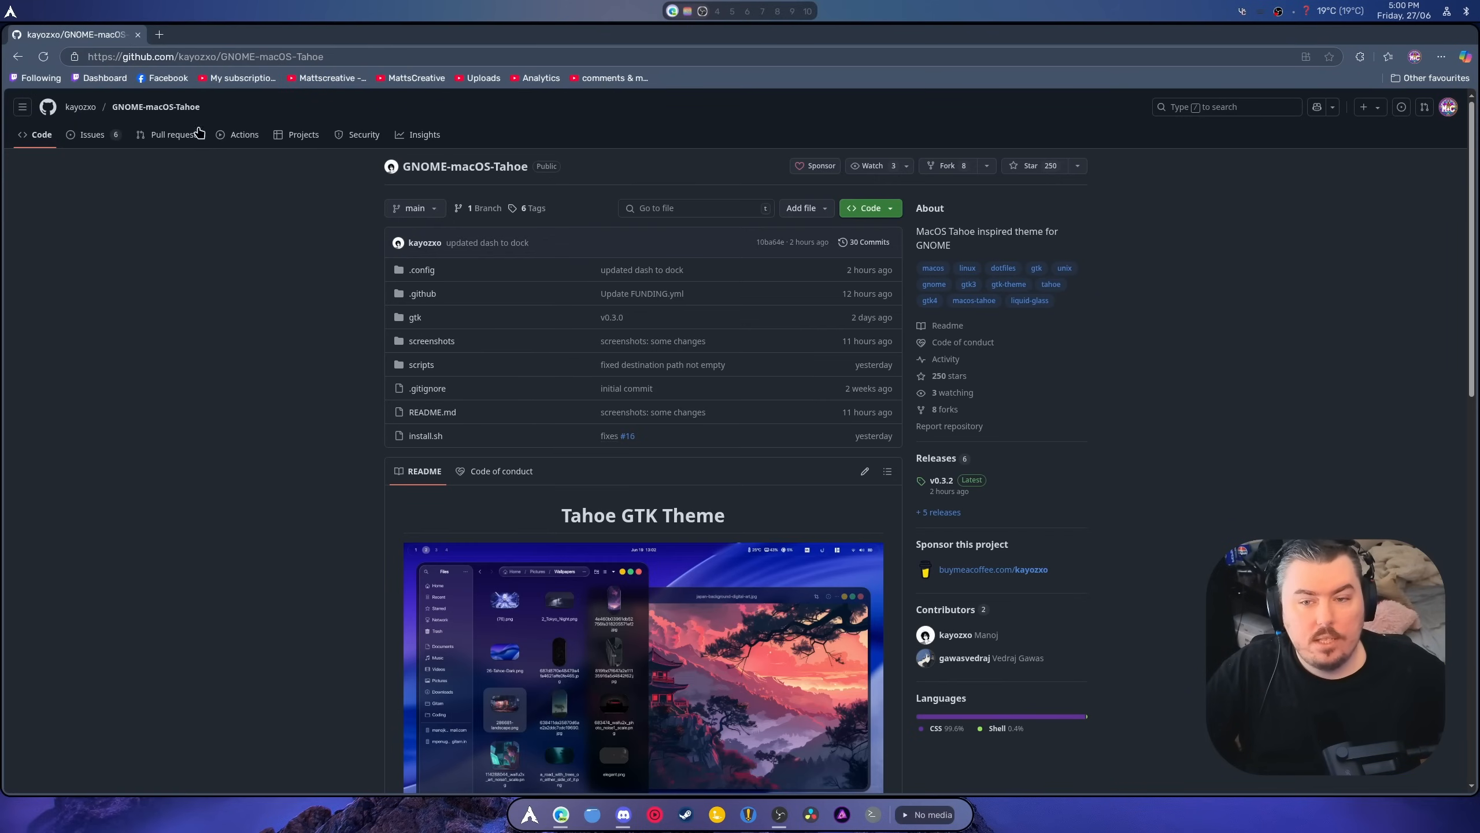
right_click(231, 58)
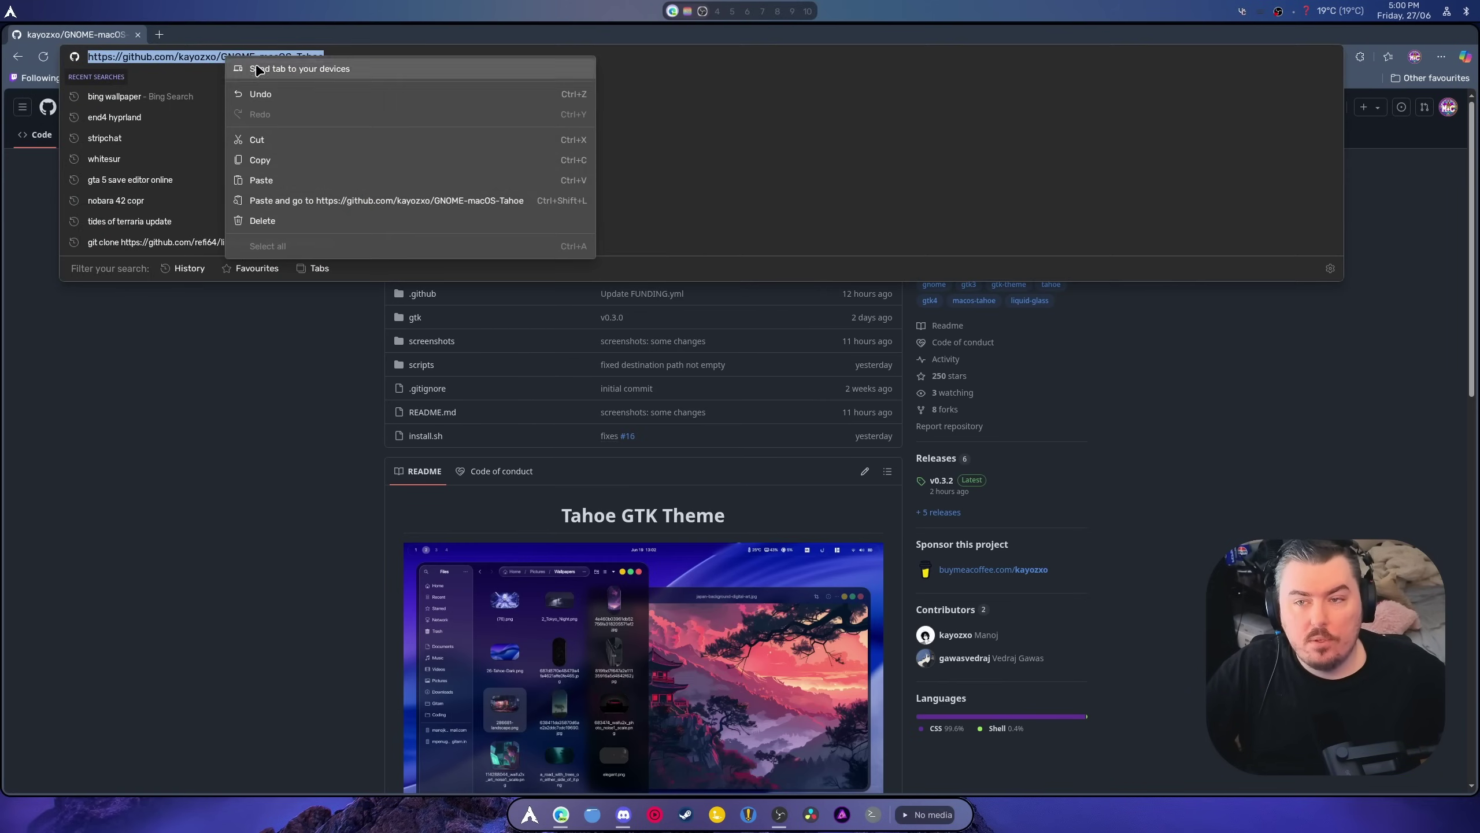
click(261, 160)
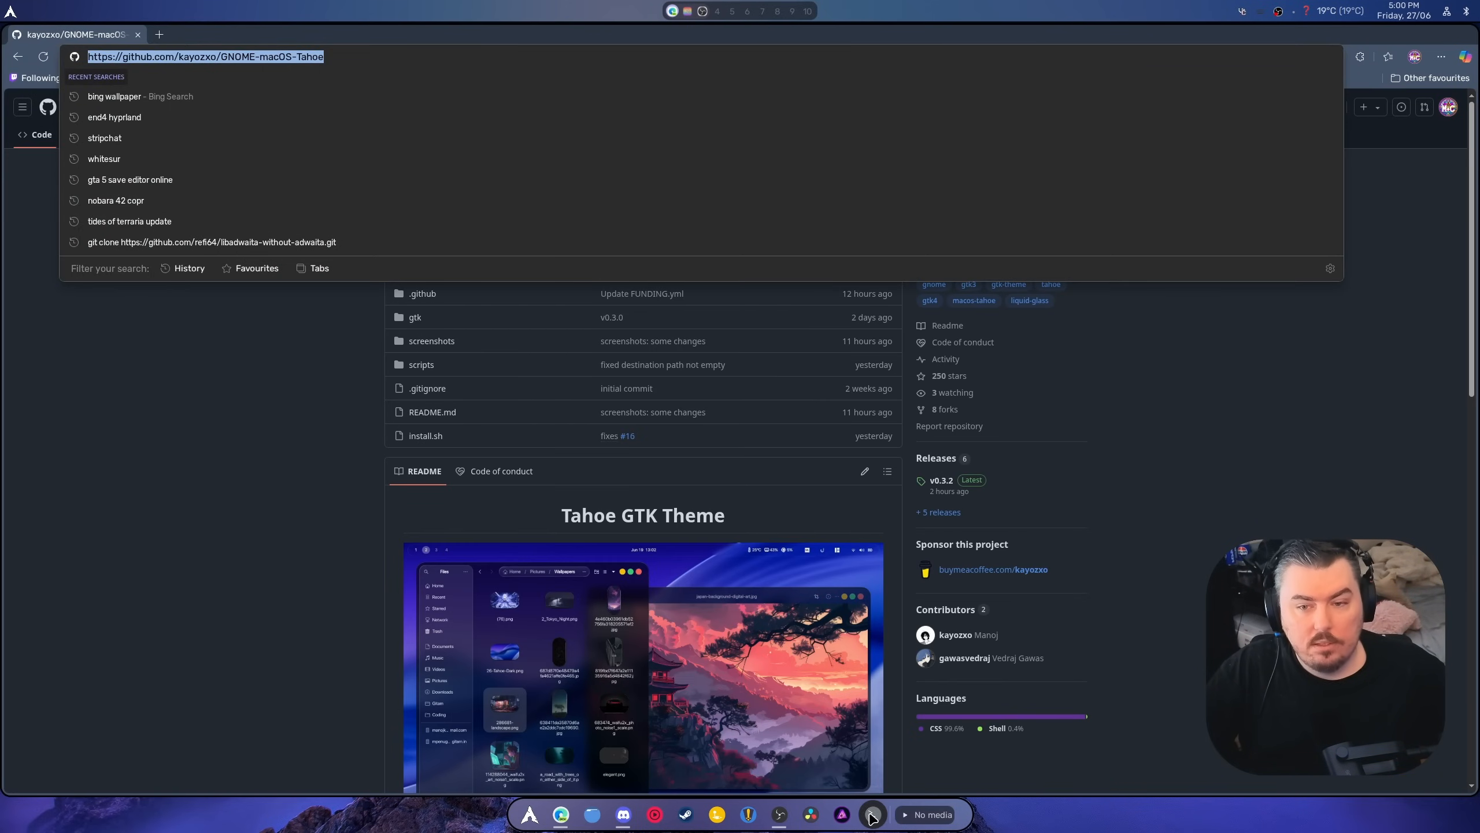
click(391, 614)
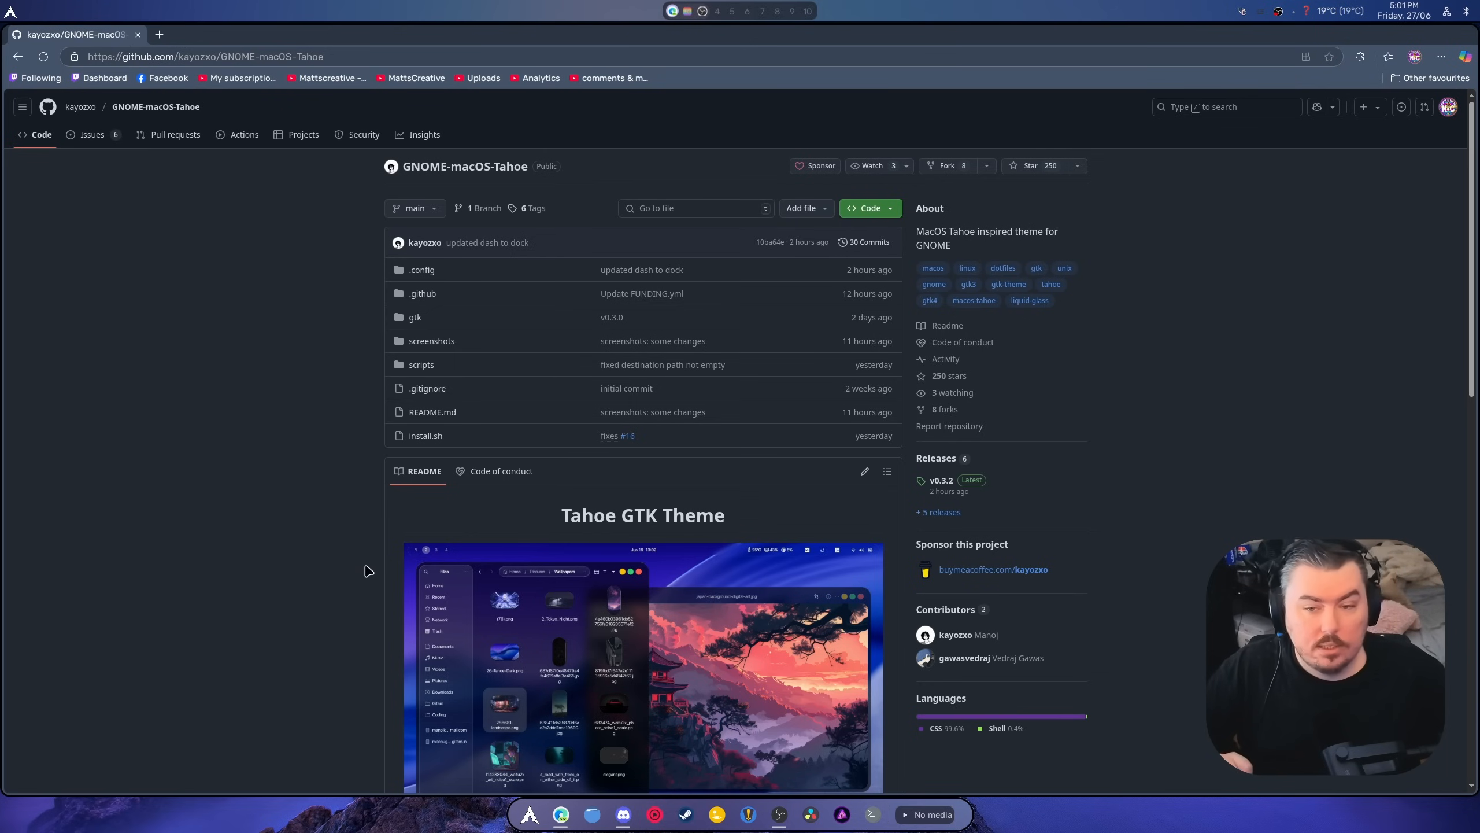
scroll(366, 571, down, 3)
scroll(368, 571, down, 2)
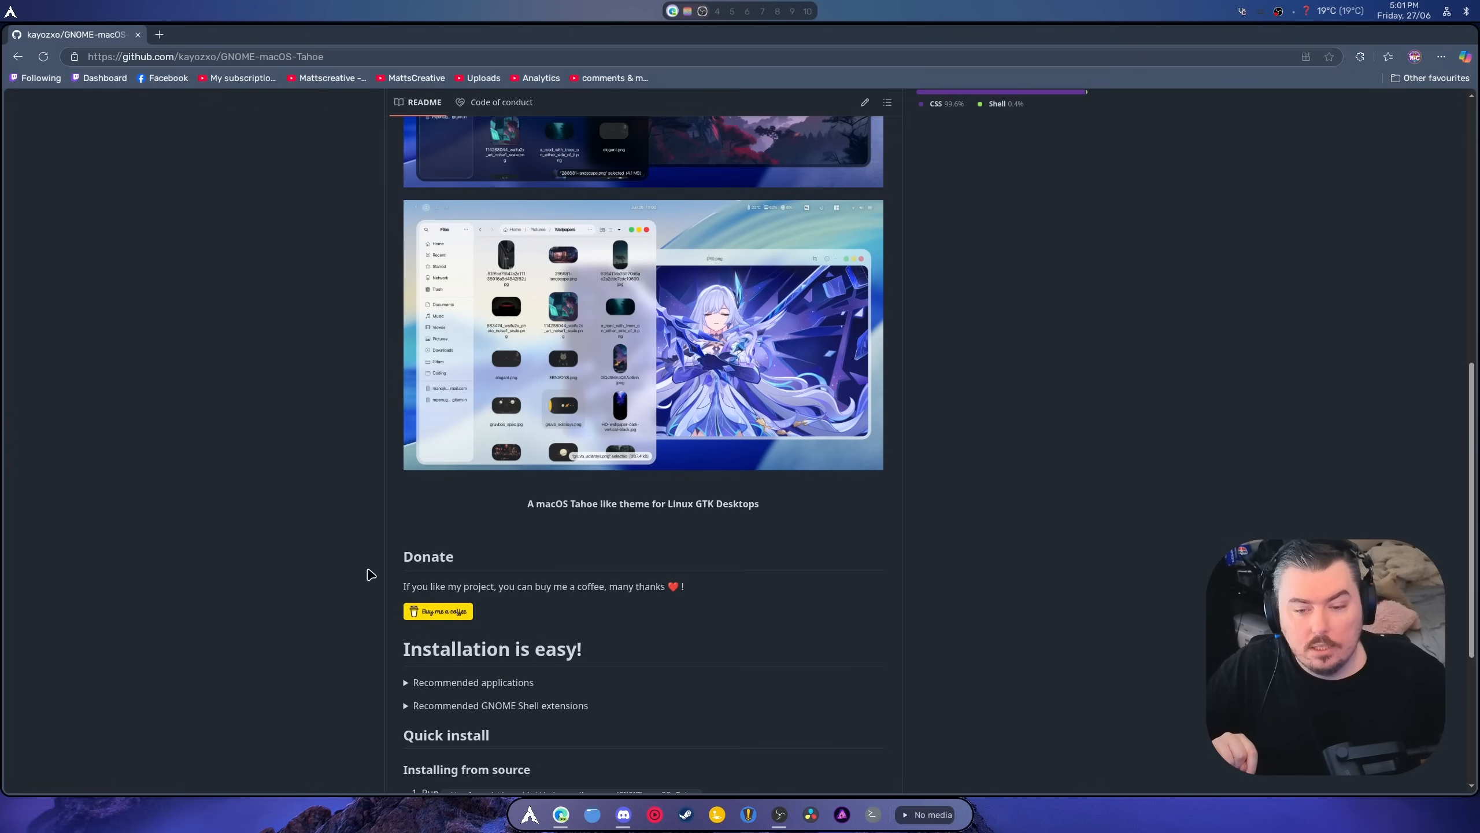
scroll(370, 573, down, 2)
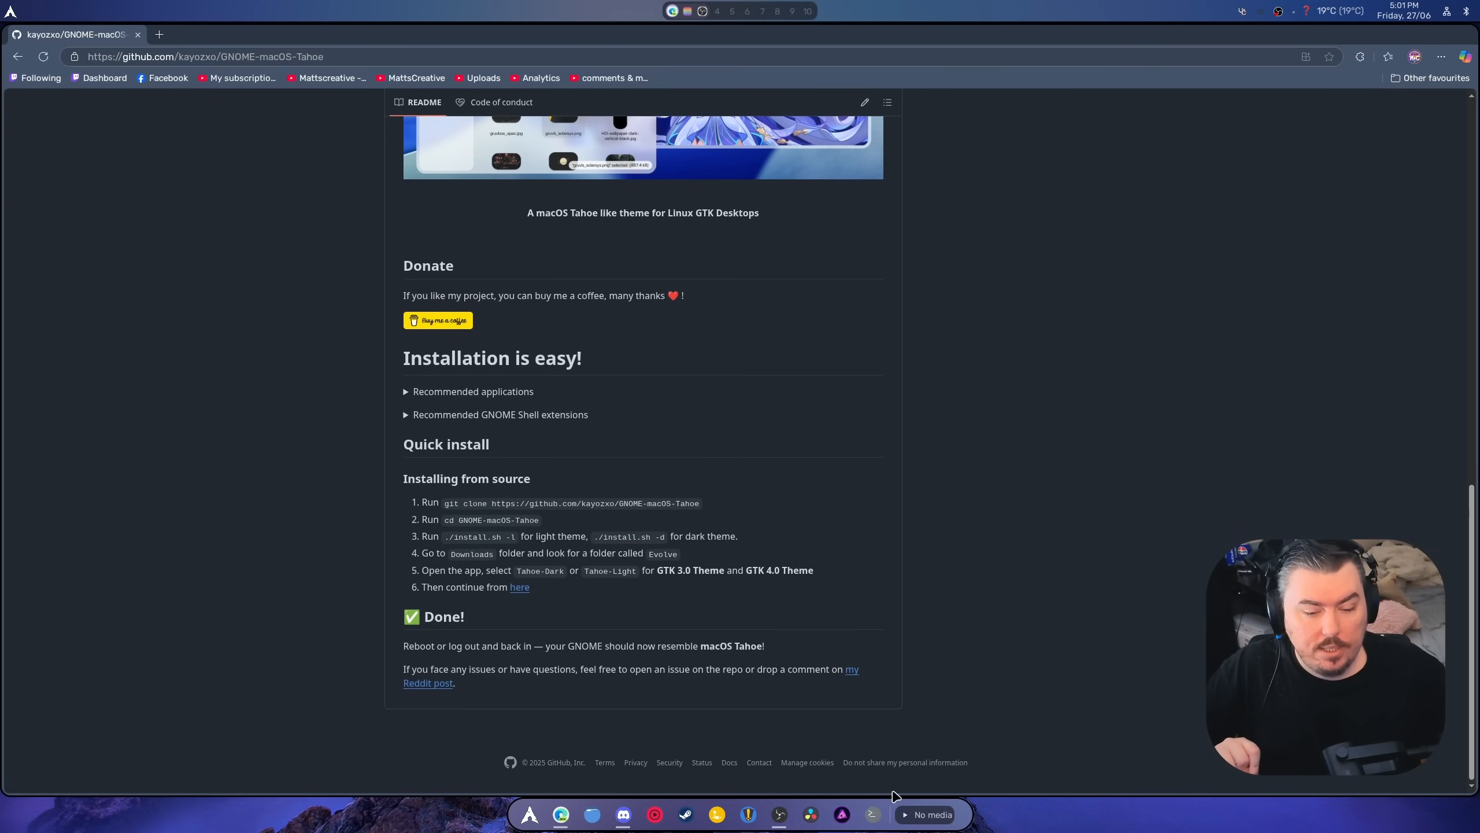
click(875, 814)
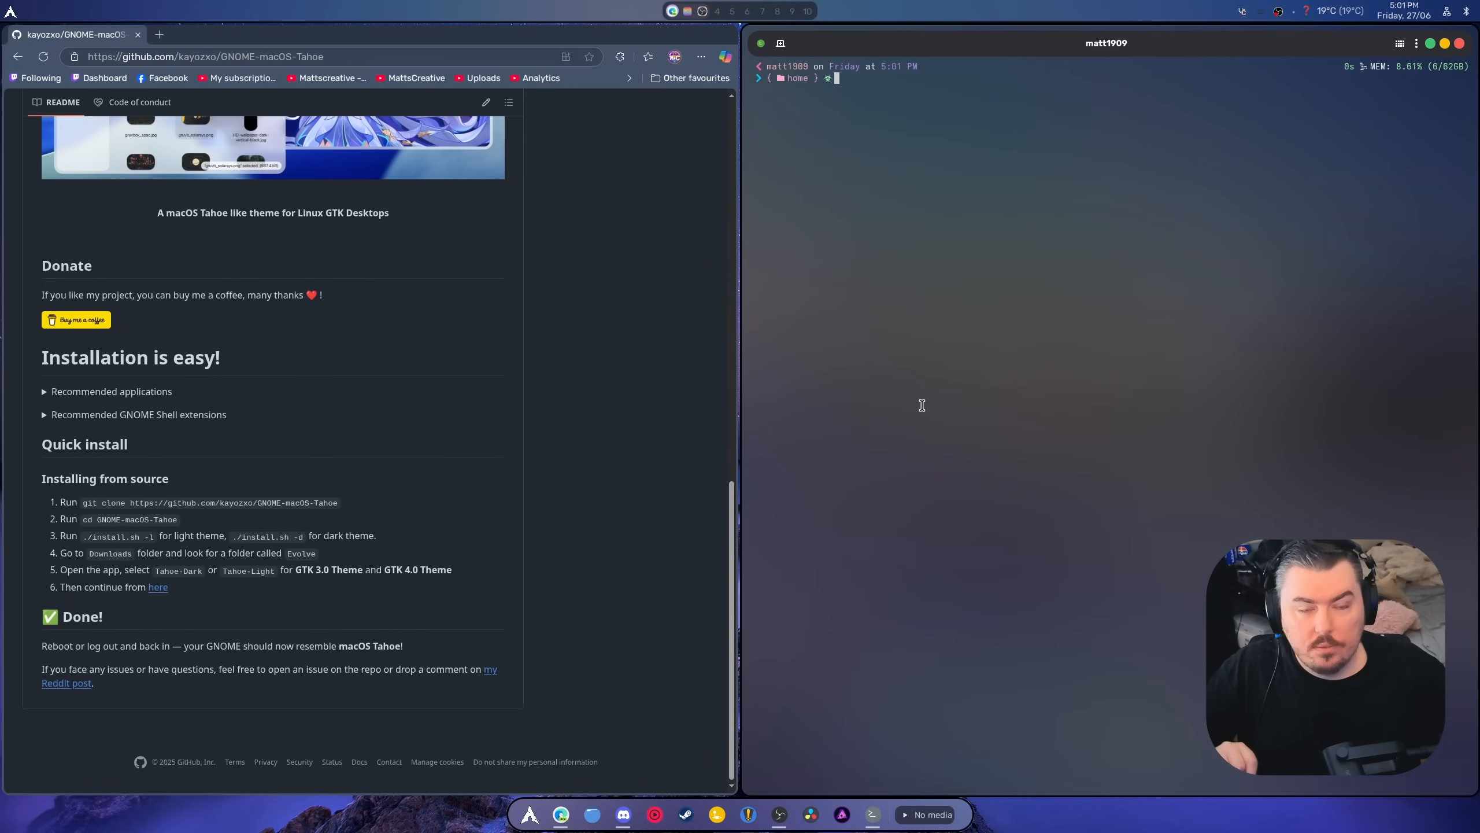
scroll(390, 357, up, 5)
scroll(314, 403, up, 5)
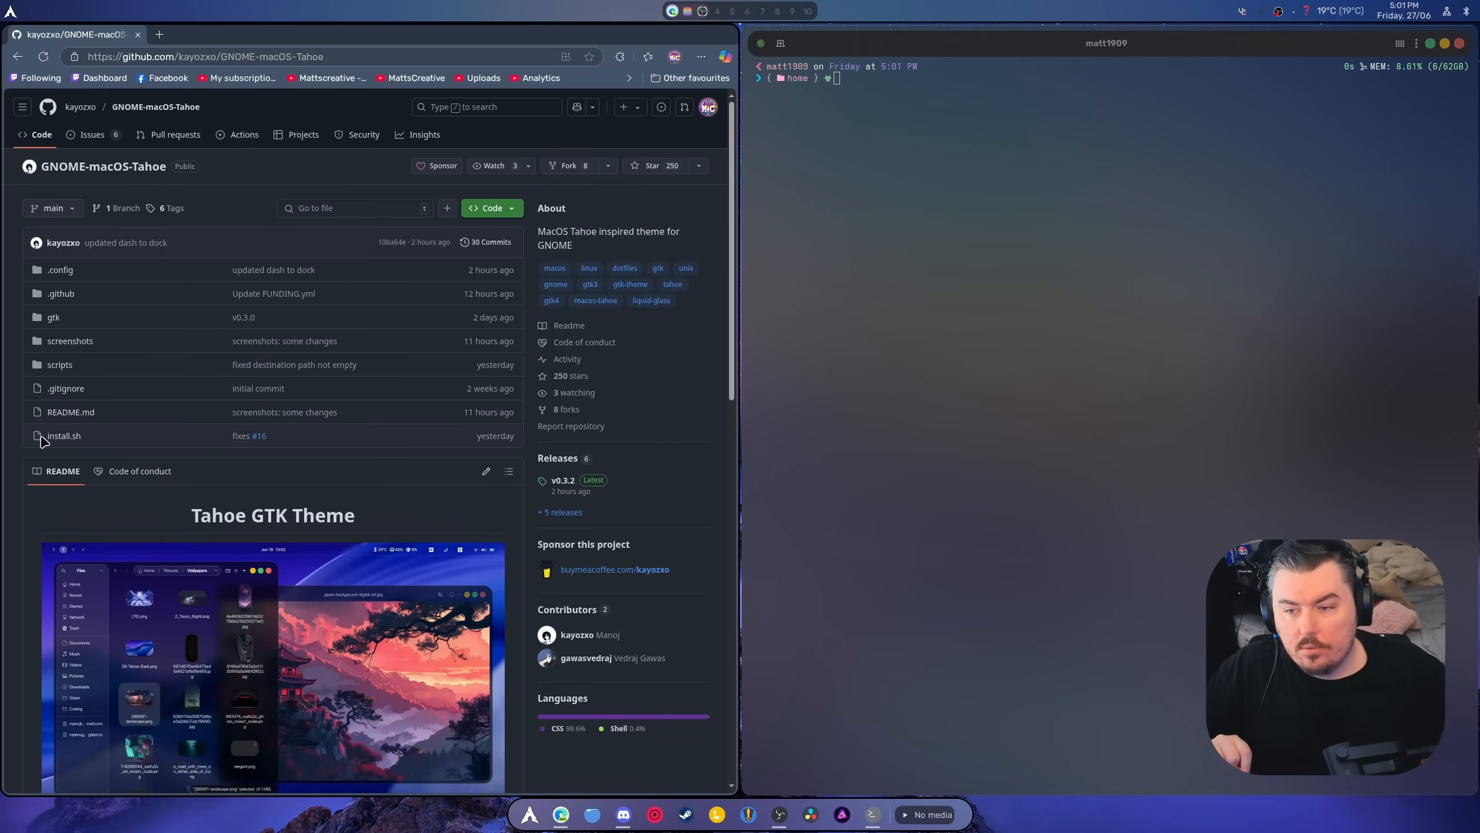
- Run the Tahoe install.sh via curl -fsSL on its raw GitHub address piped to bash
click(60, 436)
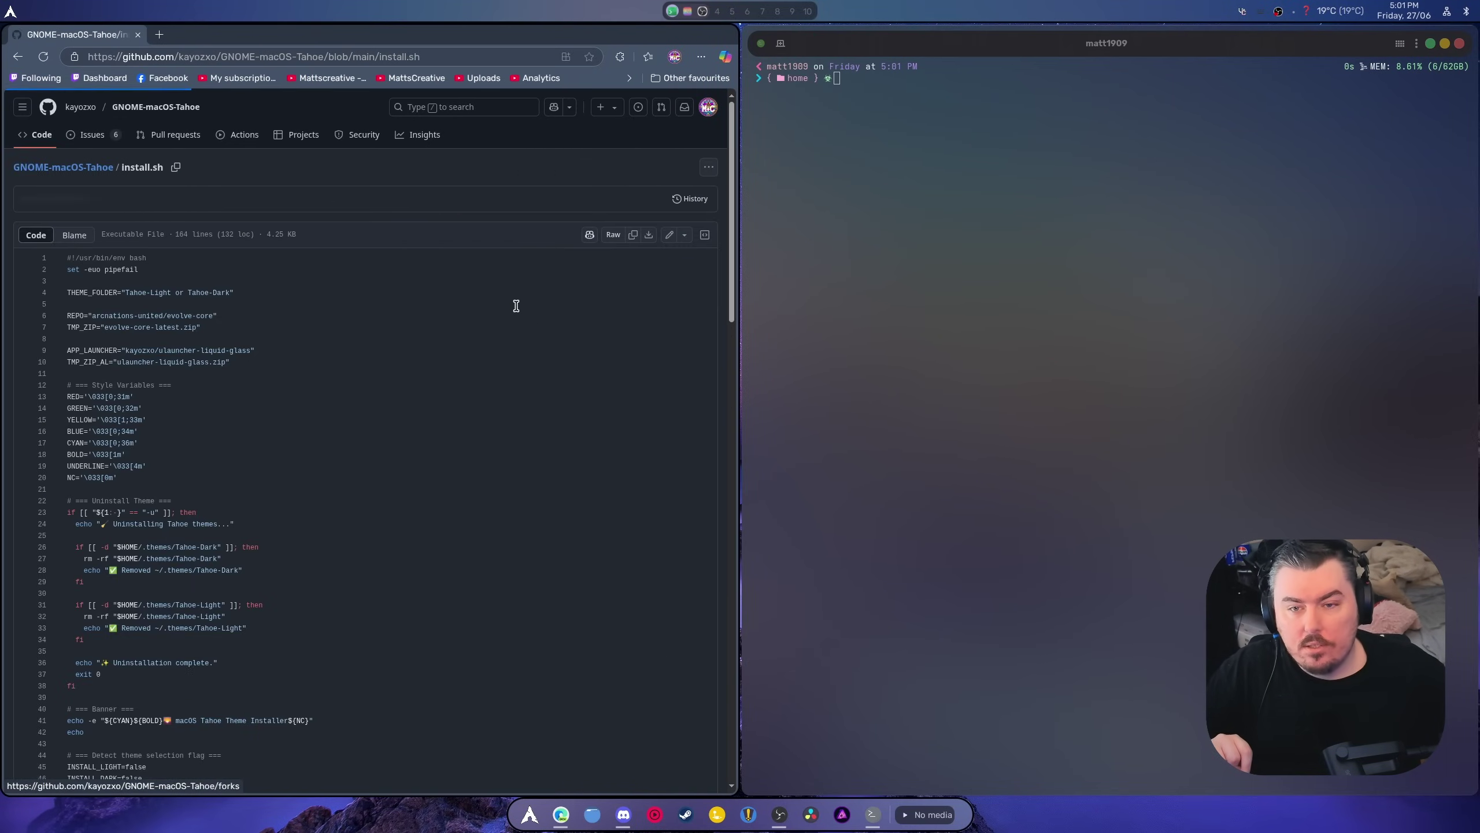
click(615, 235)
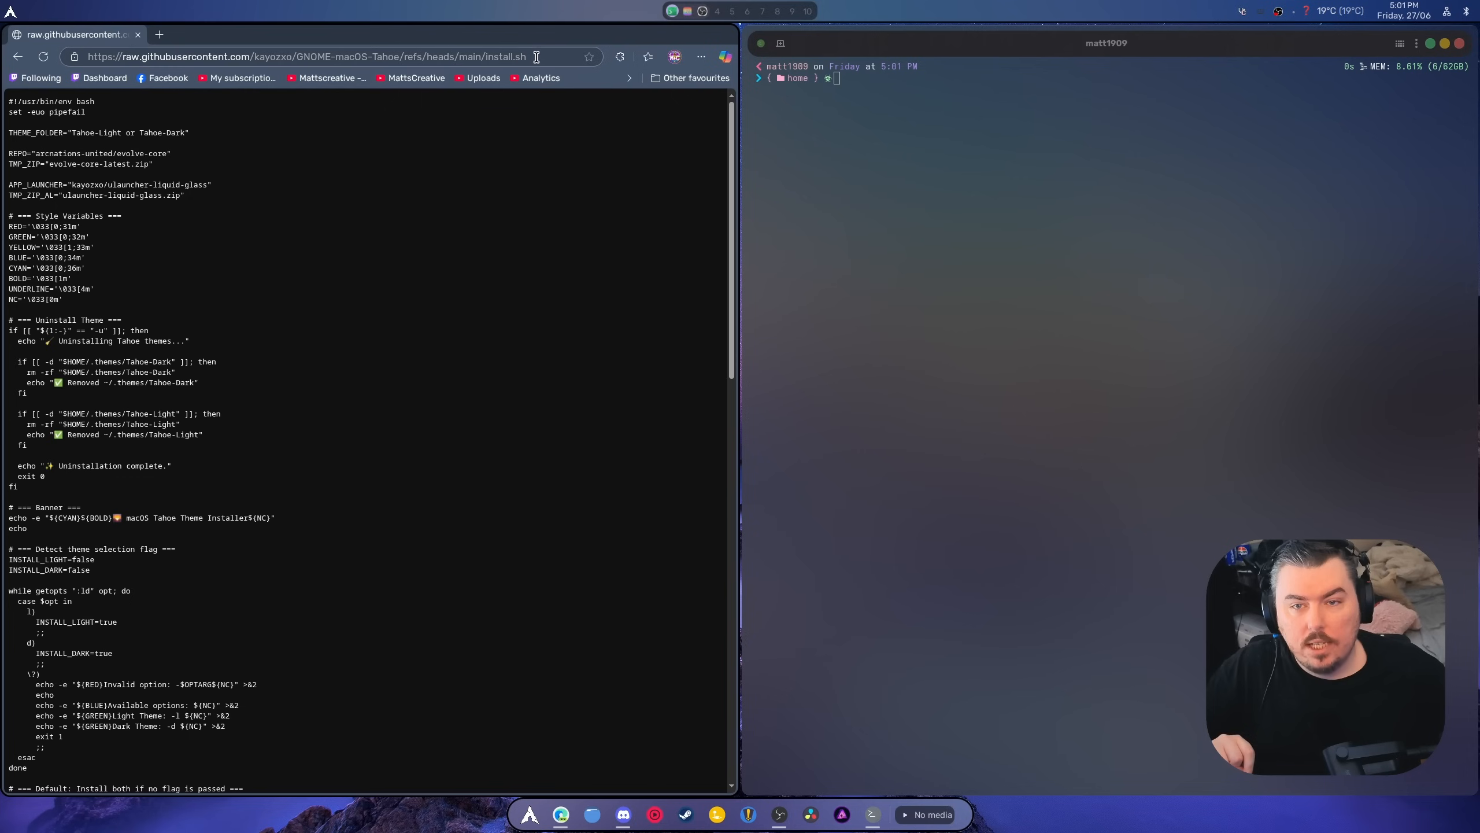
right_click(481, 67)
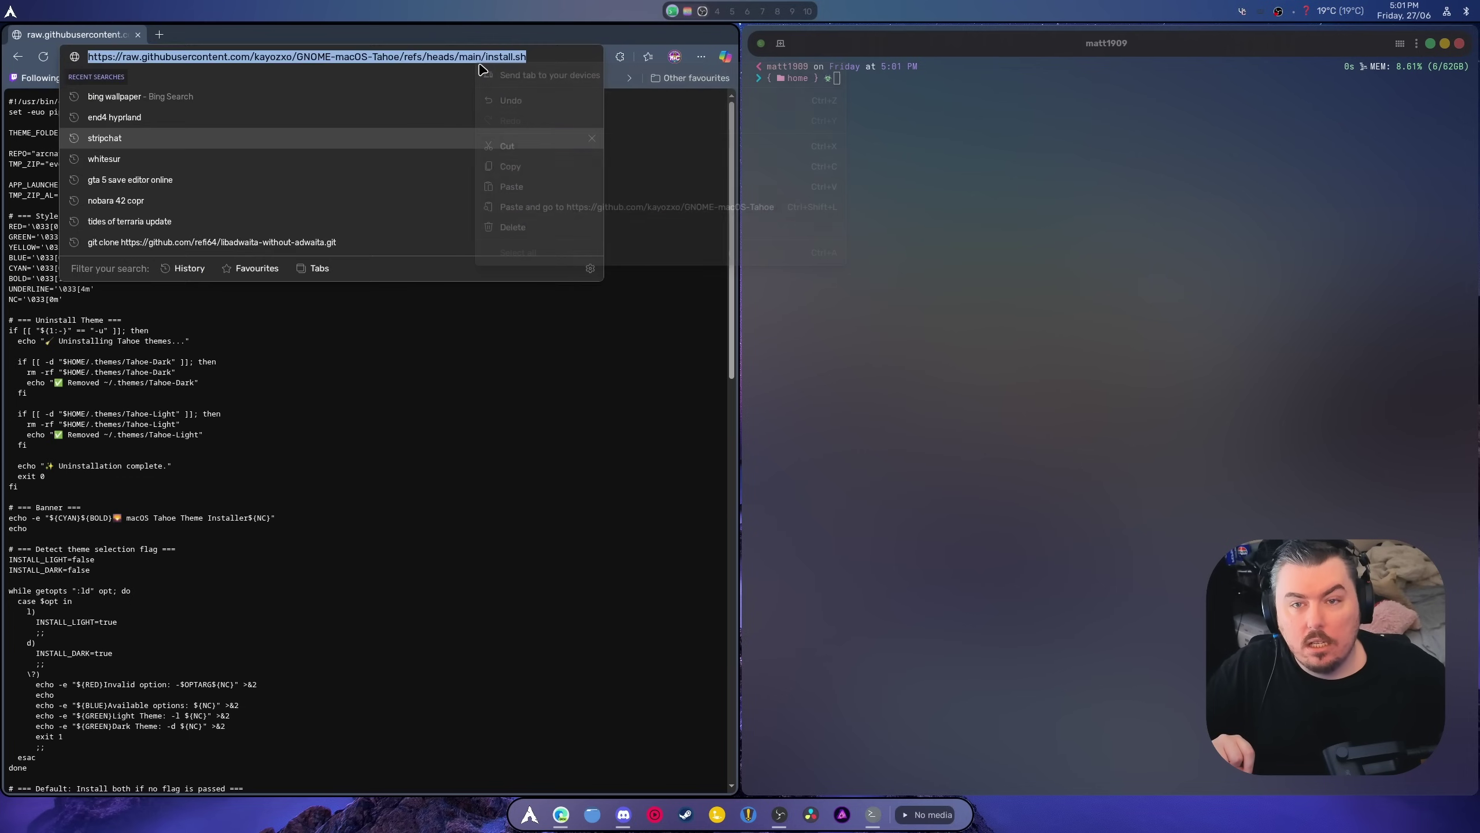
click(512, 158)
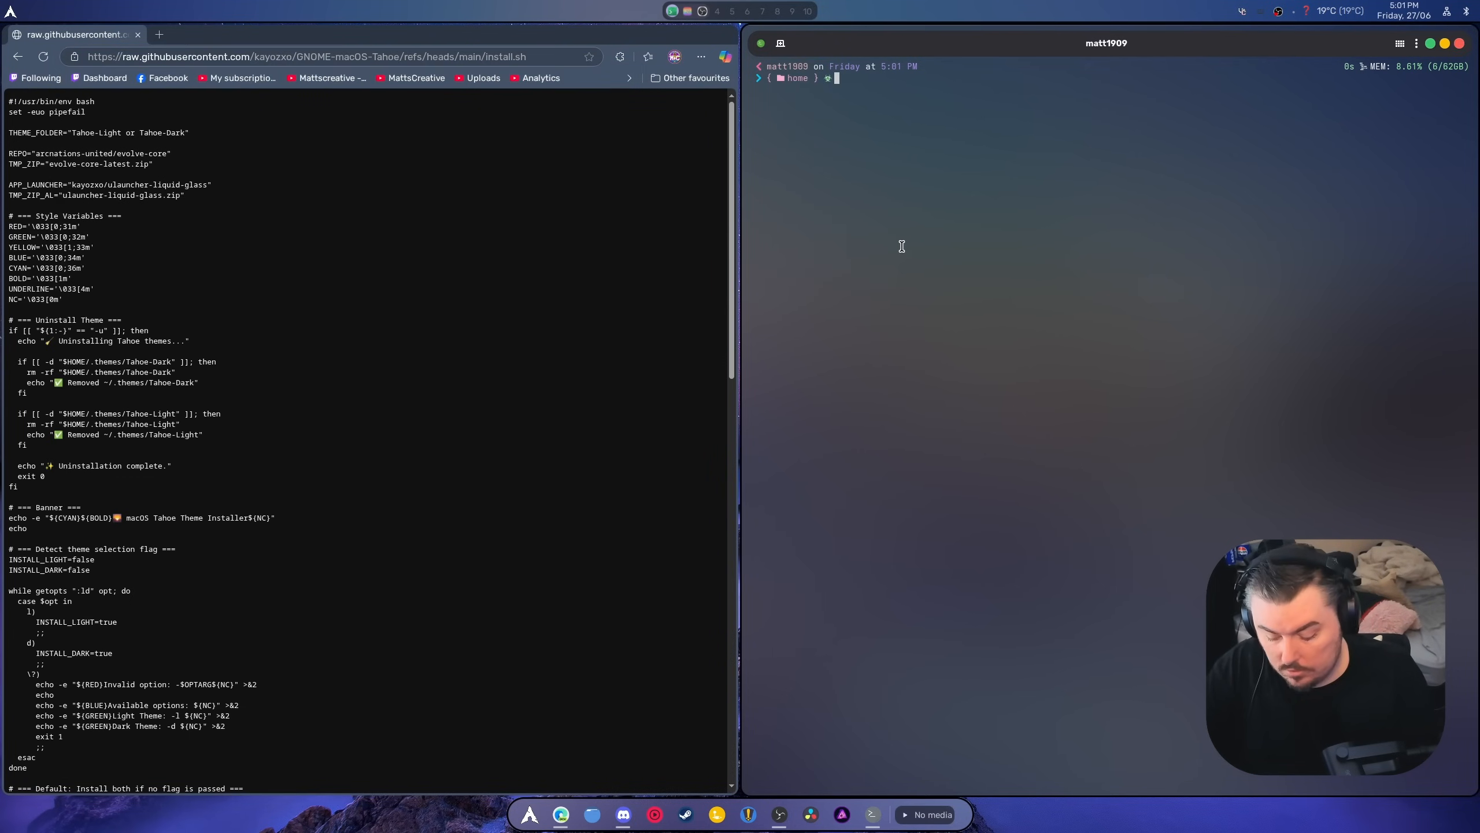
text(curl -fsSL)
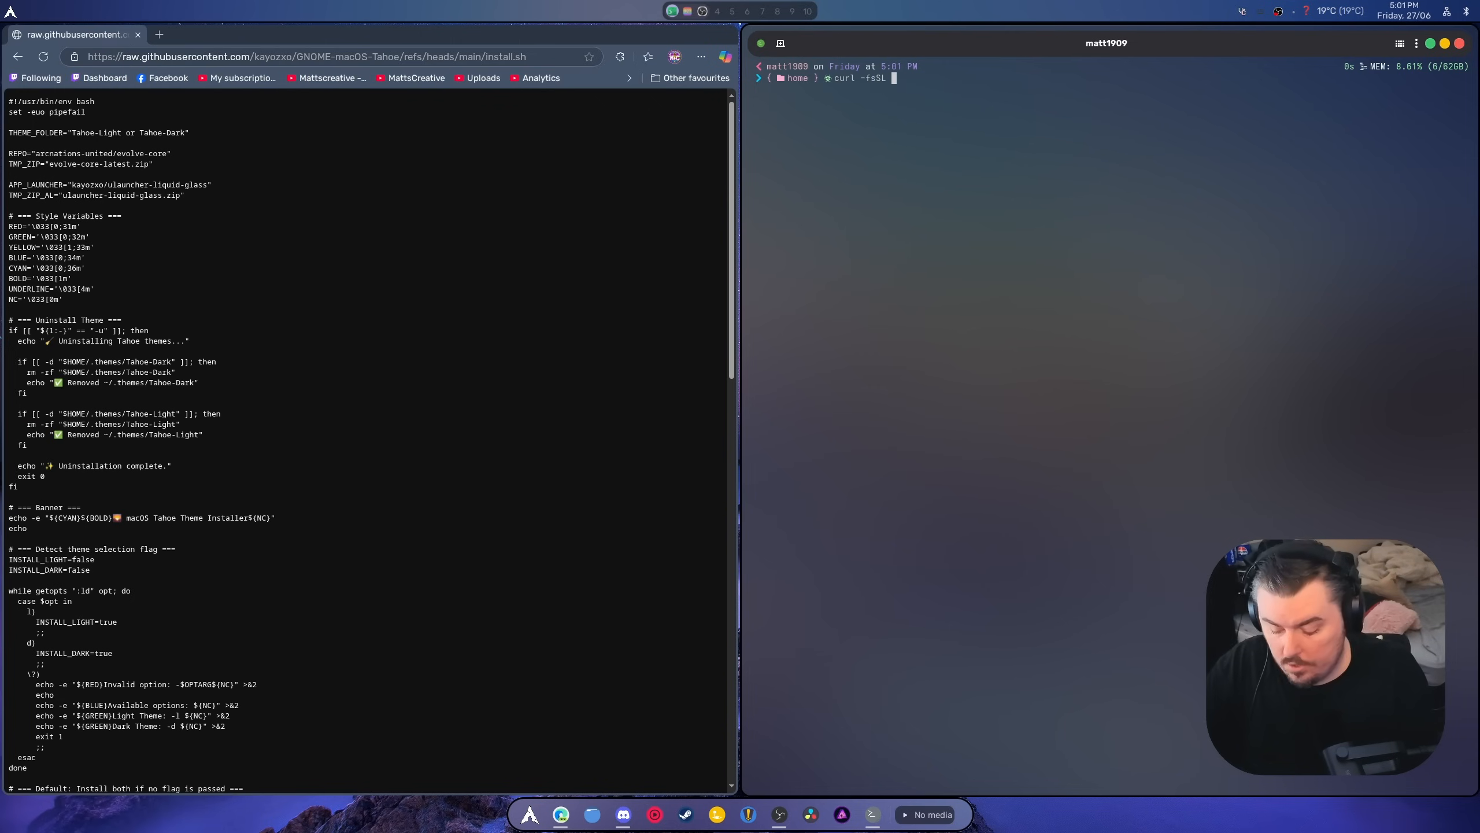
text(https://raw.githubusercontent.com/kayozxo/GNOME-macOS-Tahoe/refs/heads/main/install.sh)
text(|)
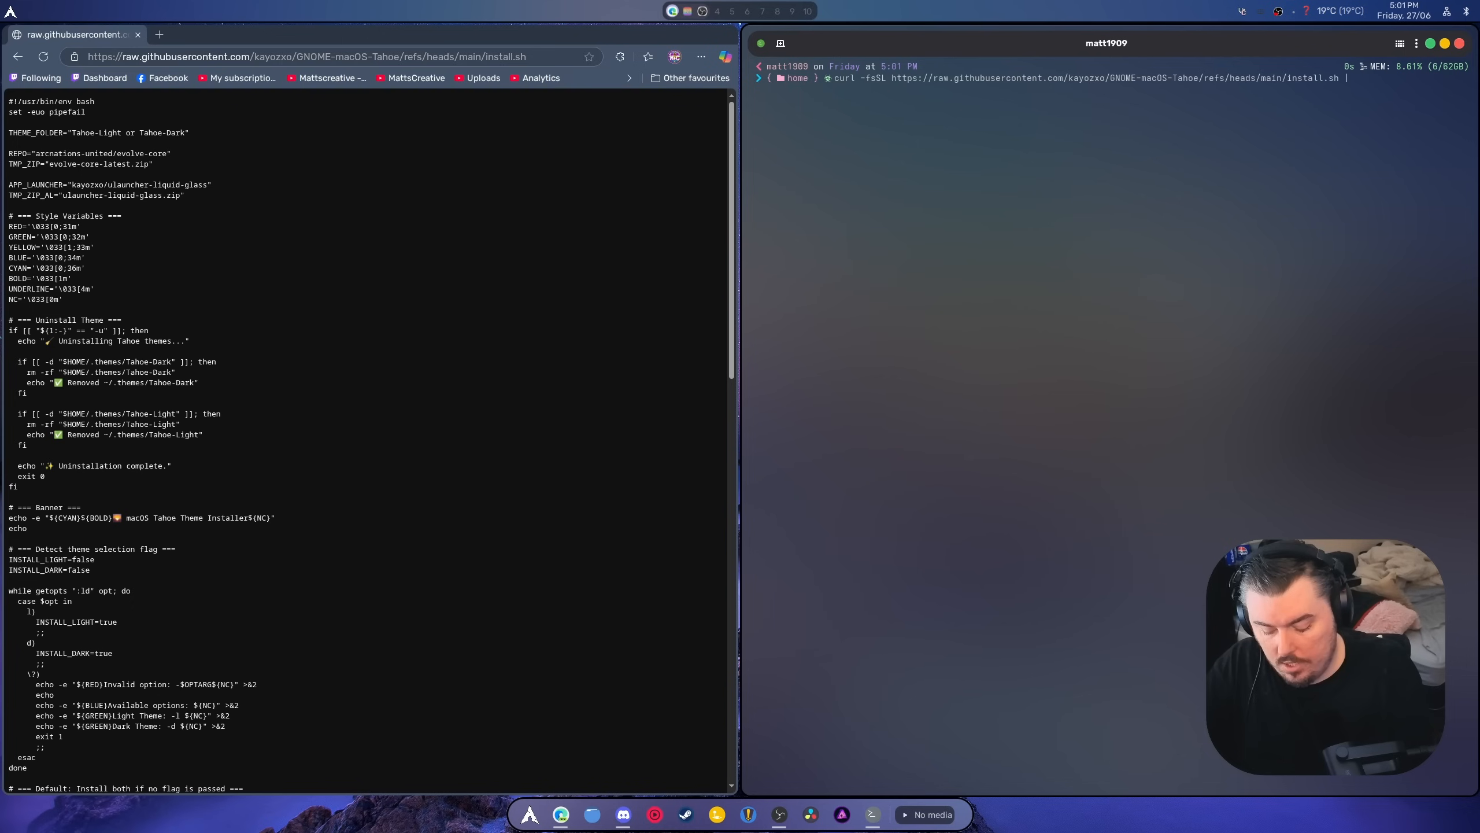
text( bash)
key(Return)
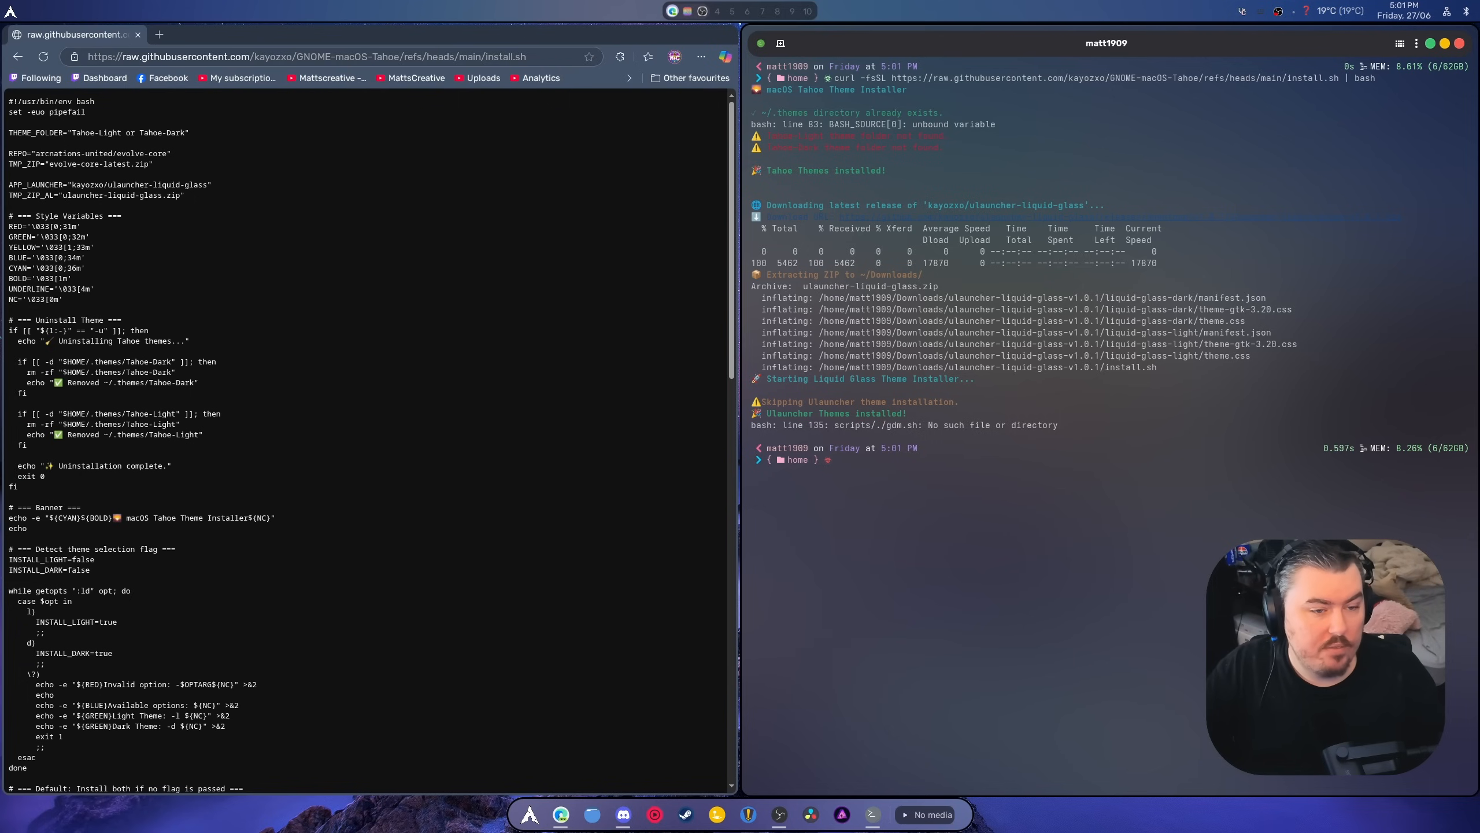
- Copy the GNOME-macOS-Tahoe repository address from GitHub and start a second terminal tab
click(107, 57)
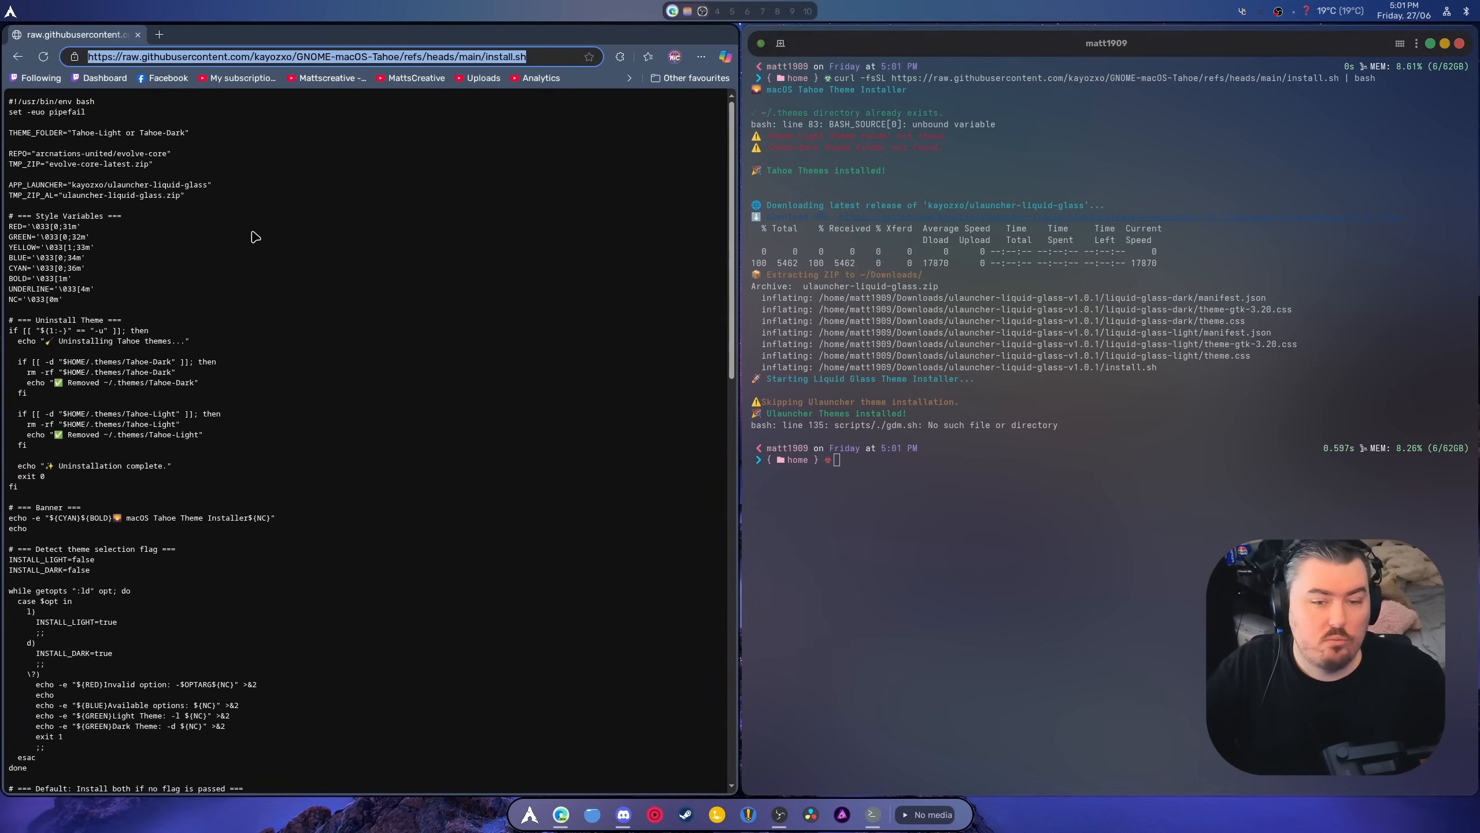
click(18, 58)
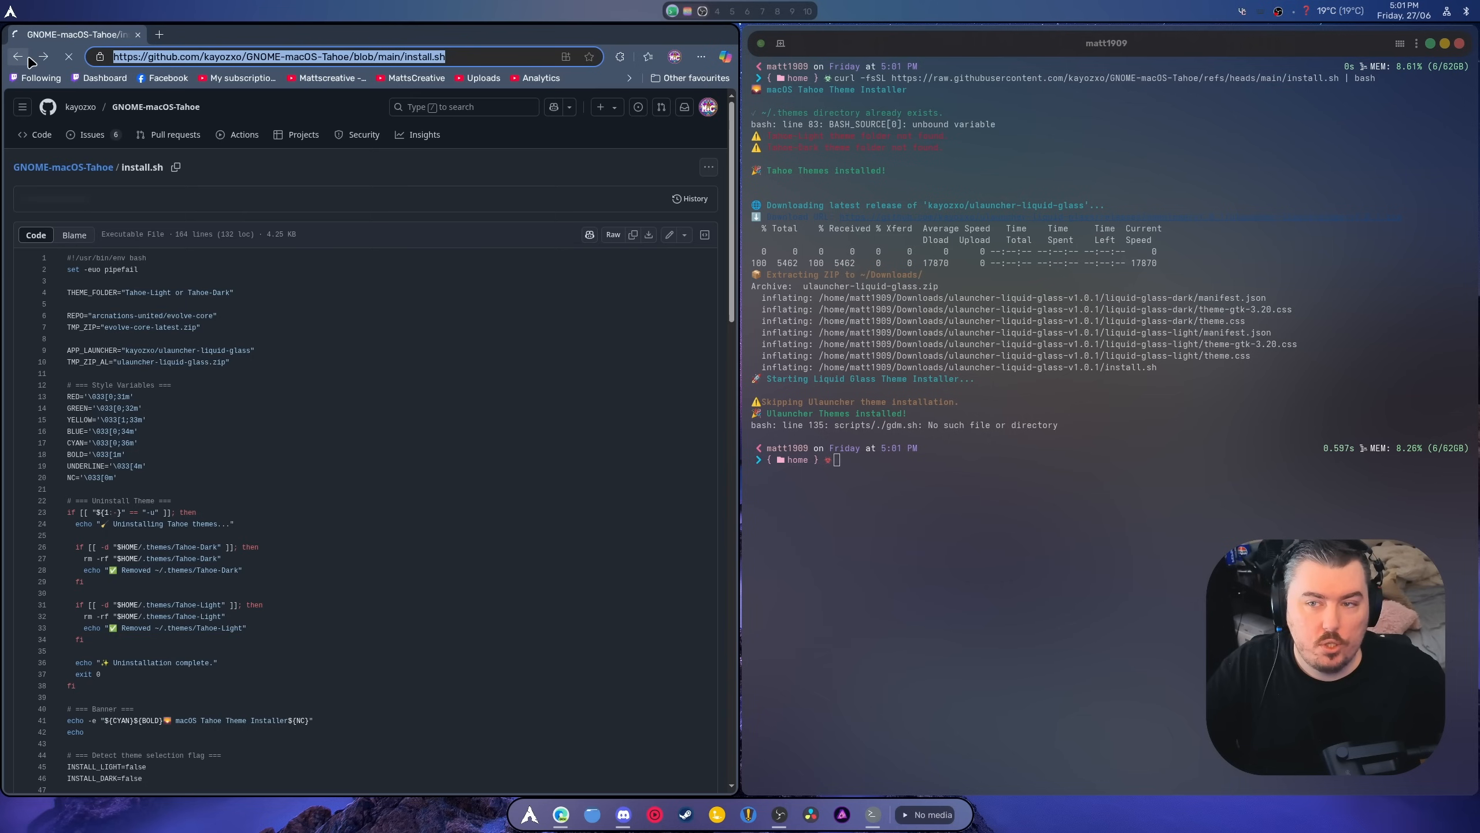
click(18, 57)
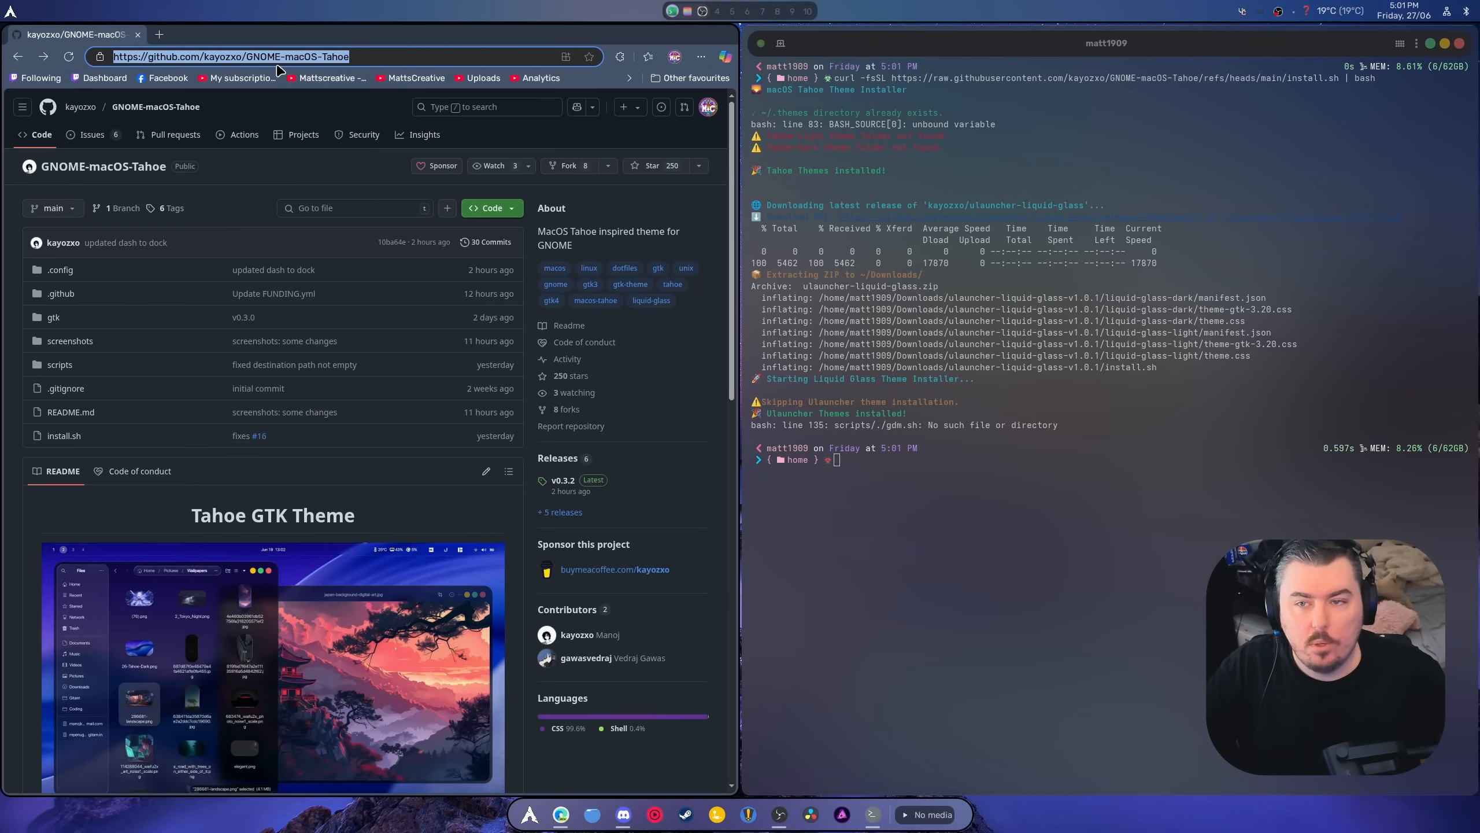
right_click(269, 57)
click(356, 158)
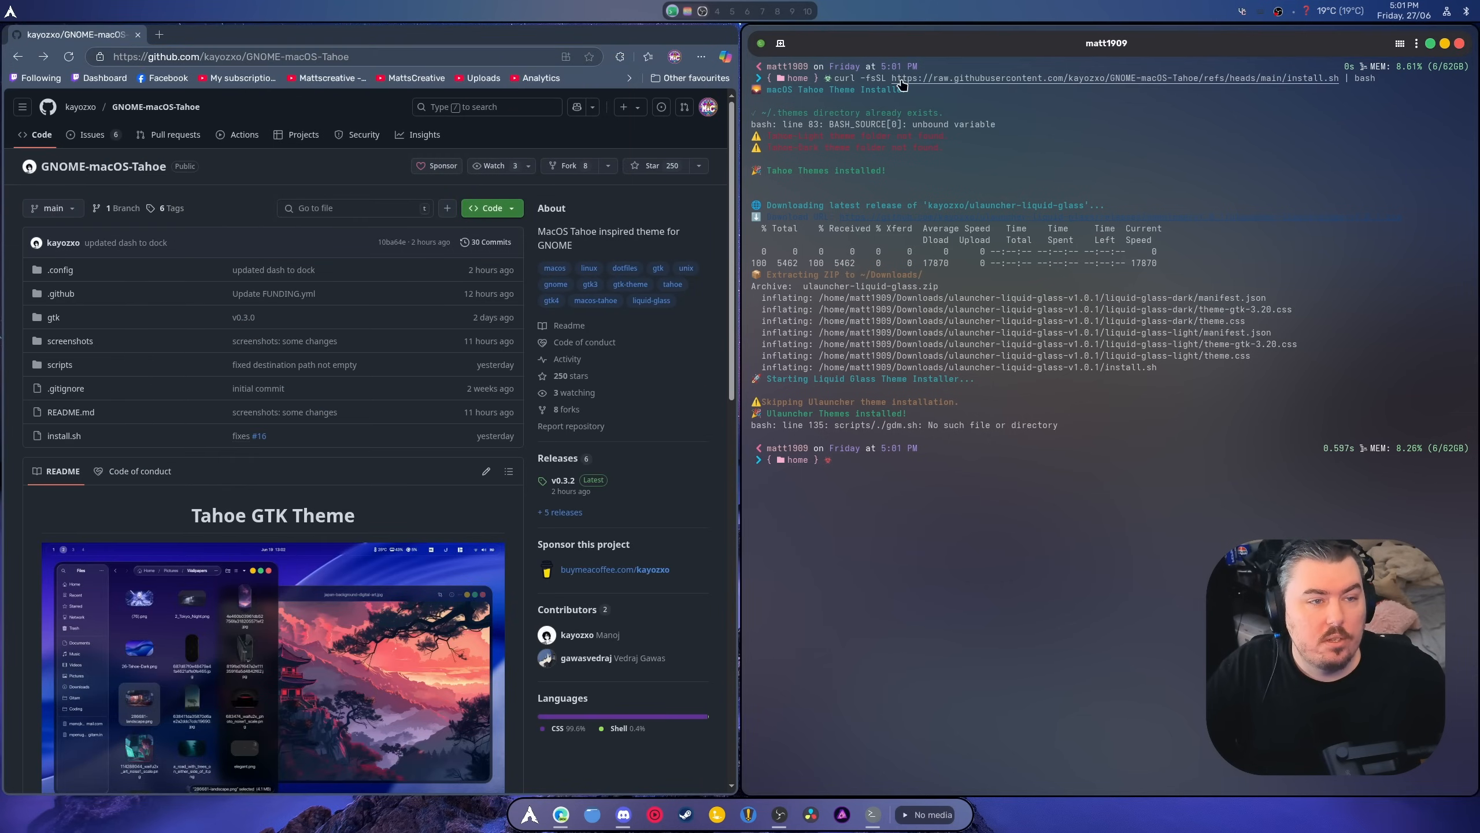
click(781, 46)
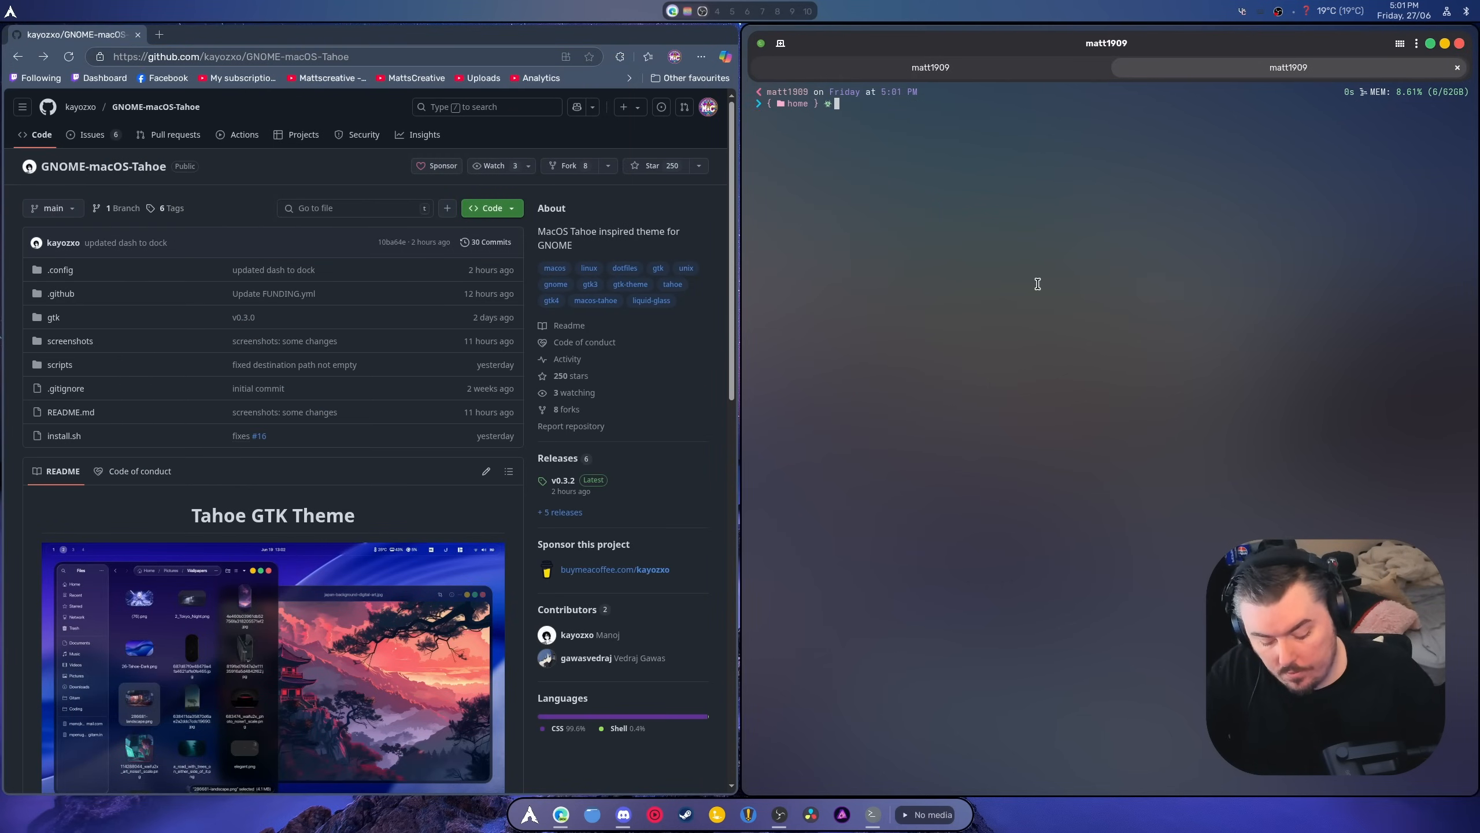
text(g)
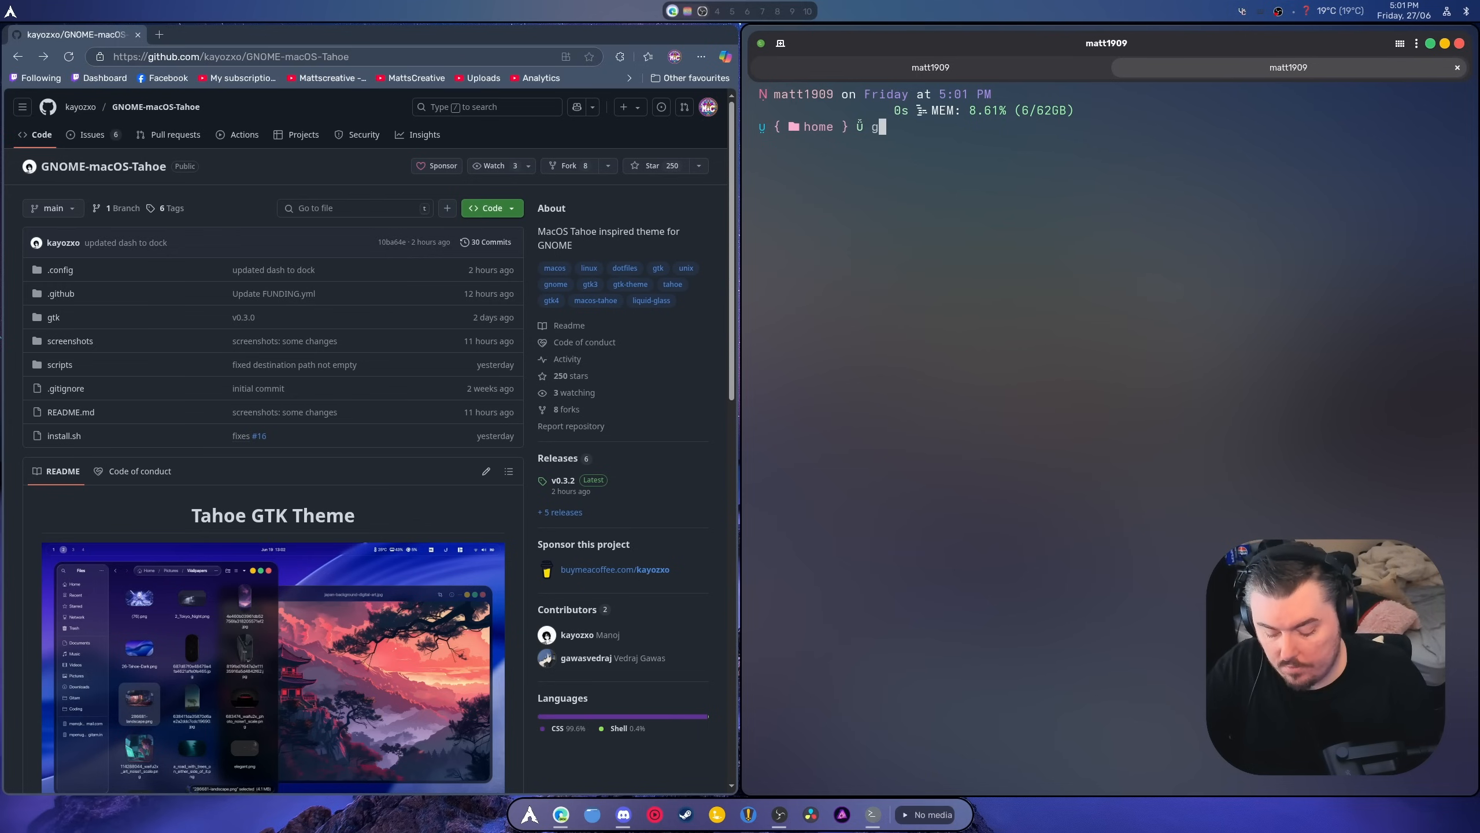
text(it clone)
key(ctrl+shift+v)
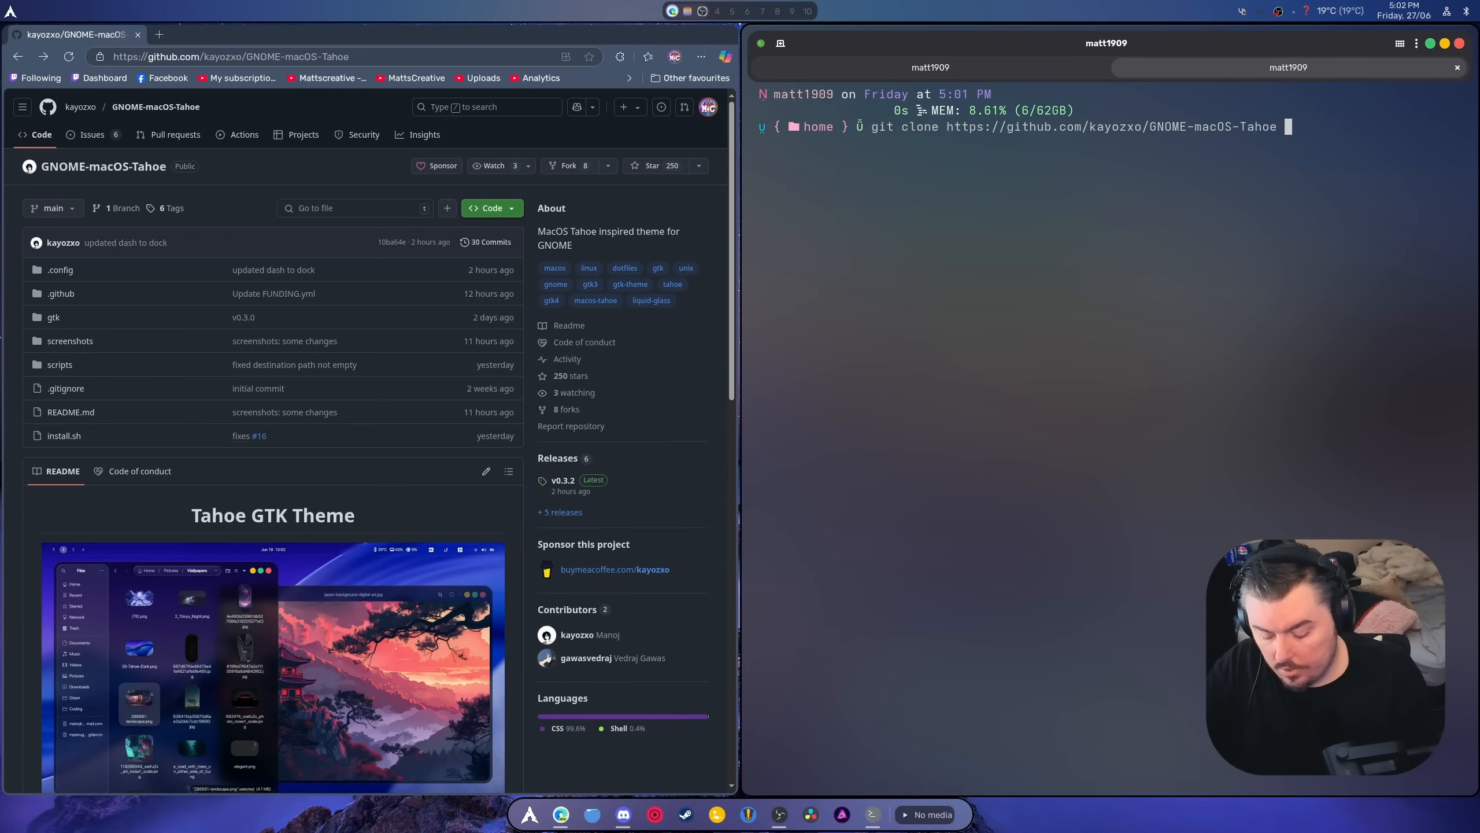
text(gnome)
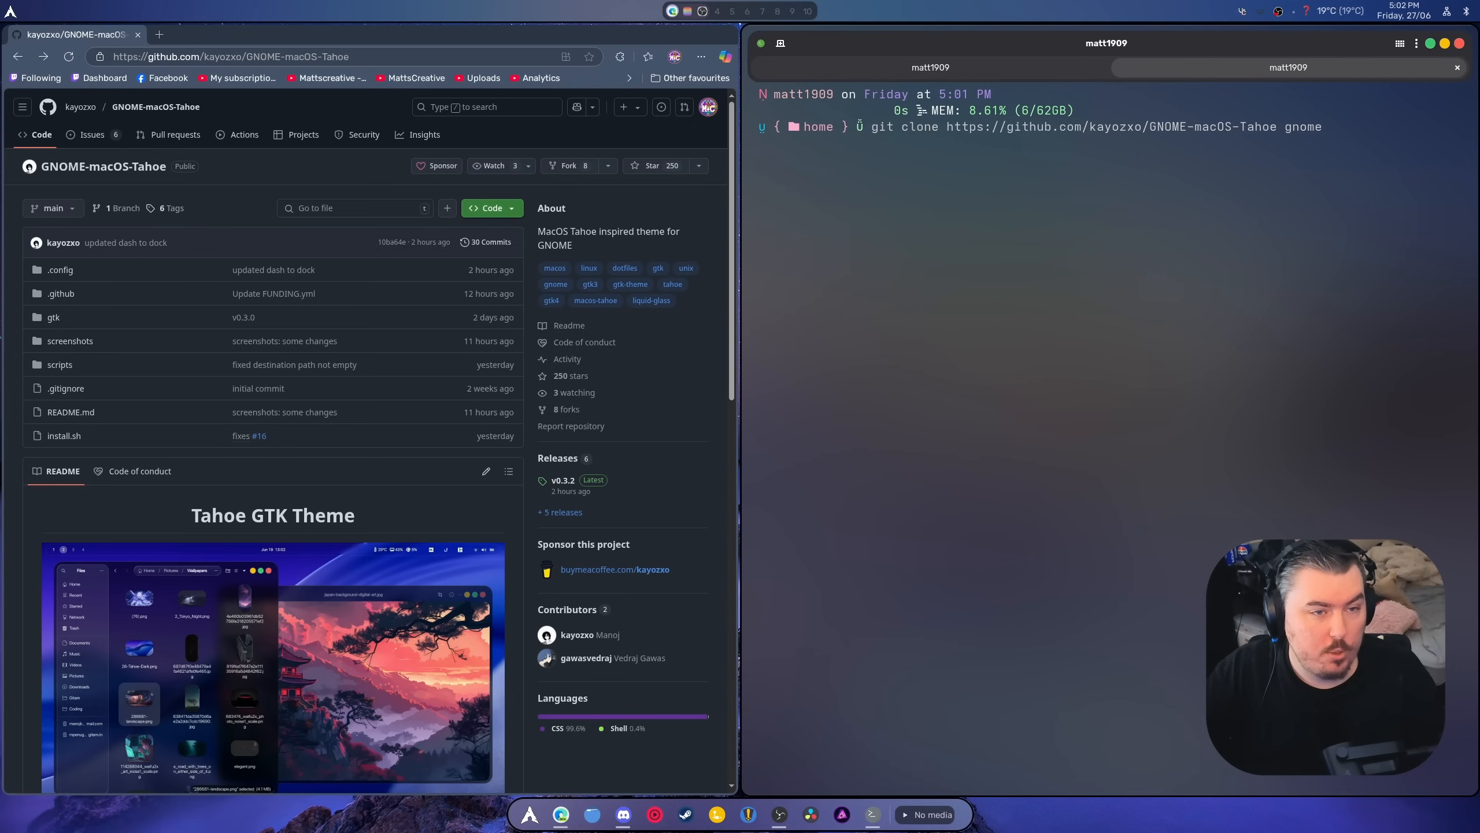
key(Return)
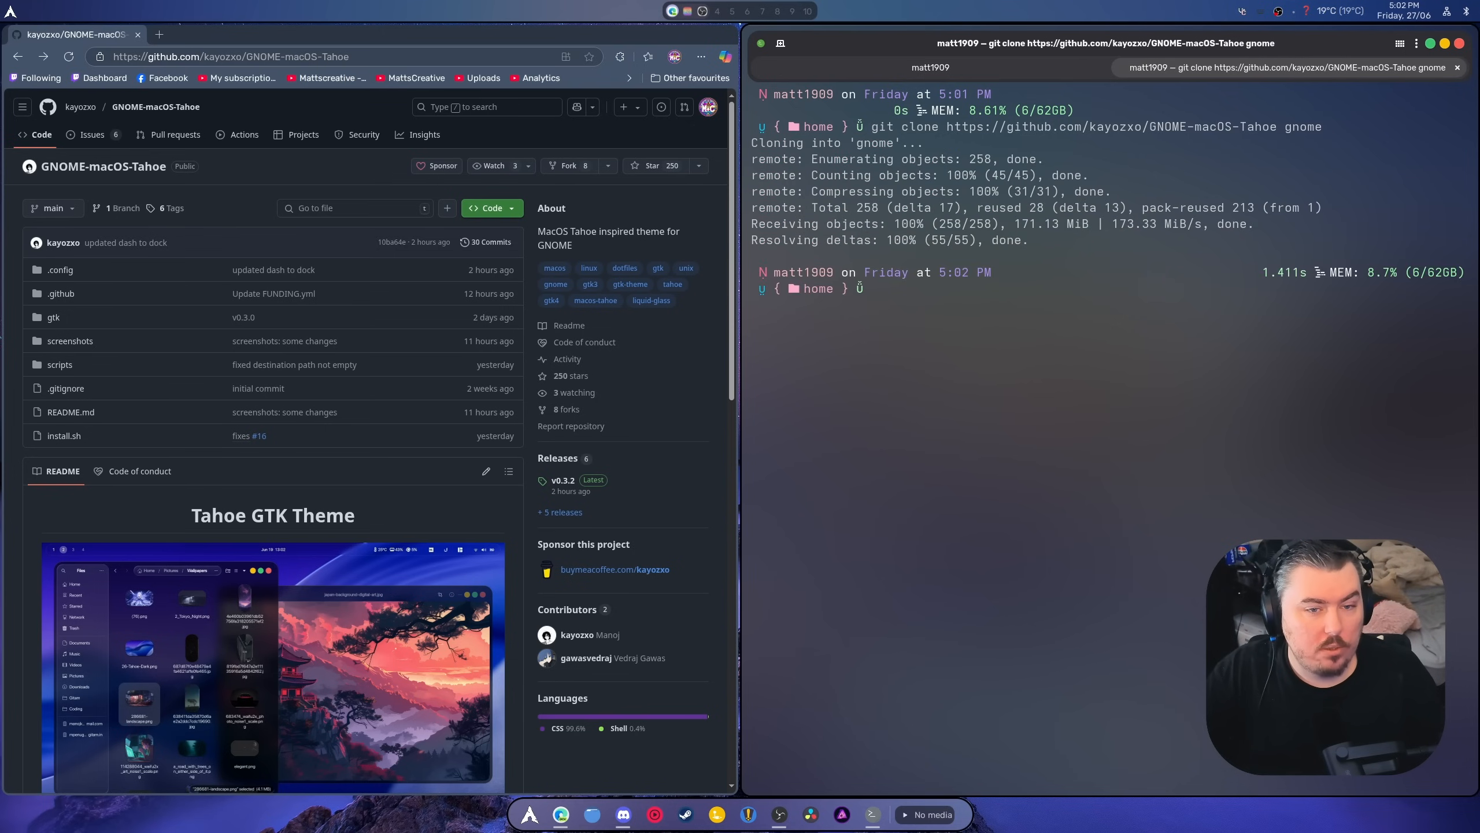
text(cd g)
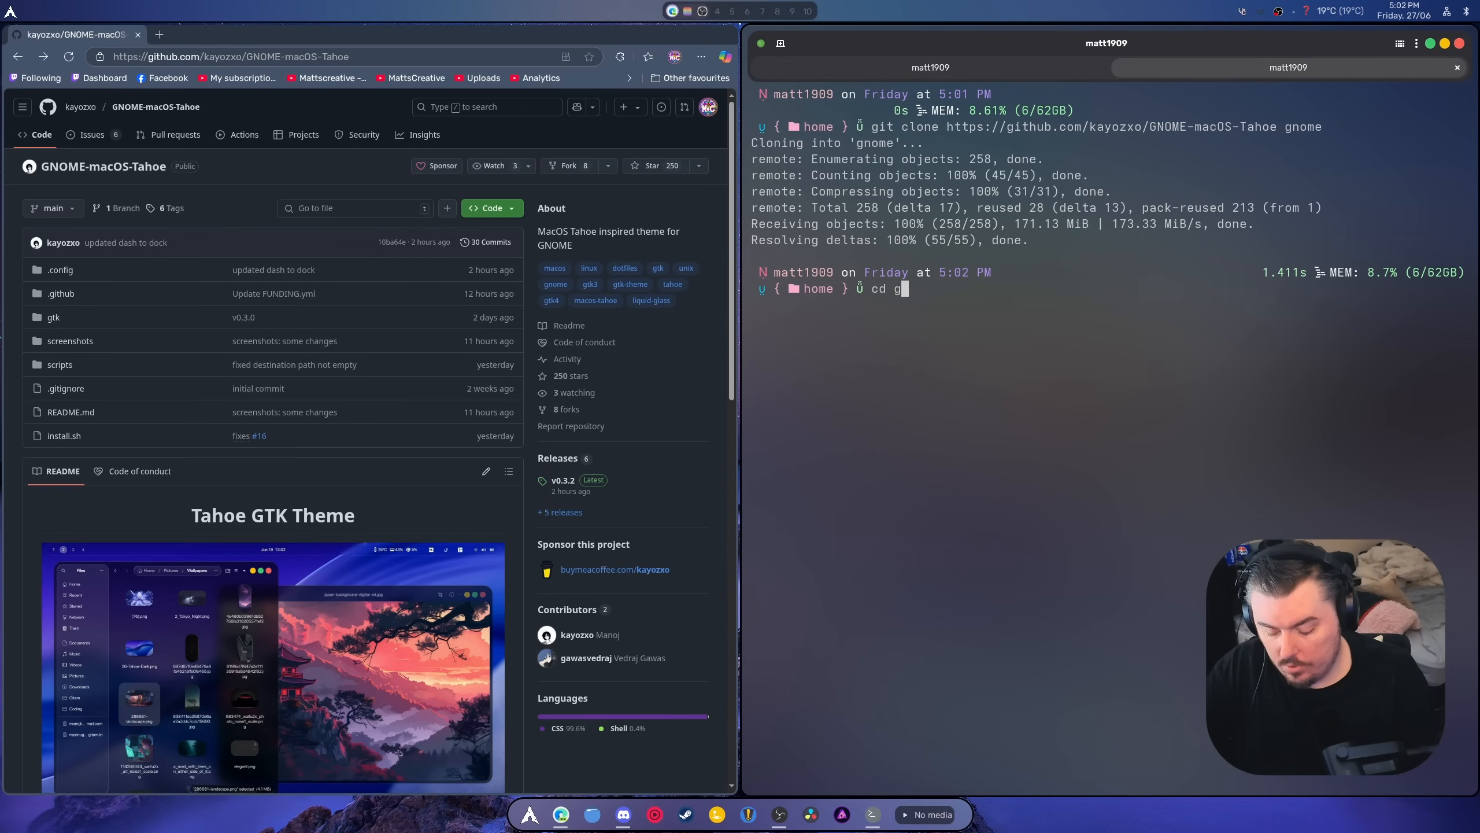
text(nome)
- From the gnome folder run ./install.sh -d, confirming Ulauncher themes and the sudo password
key(Return)
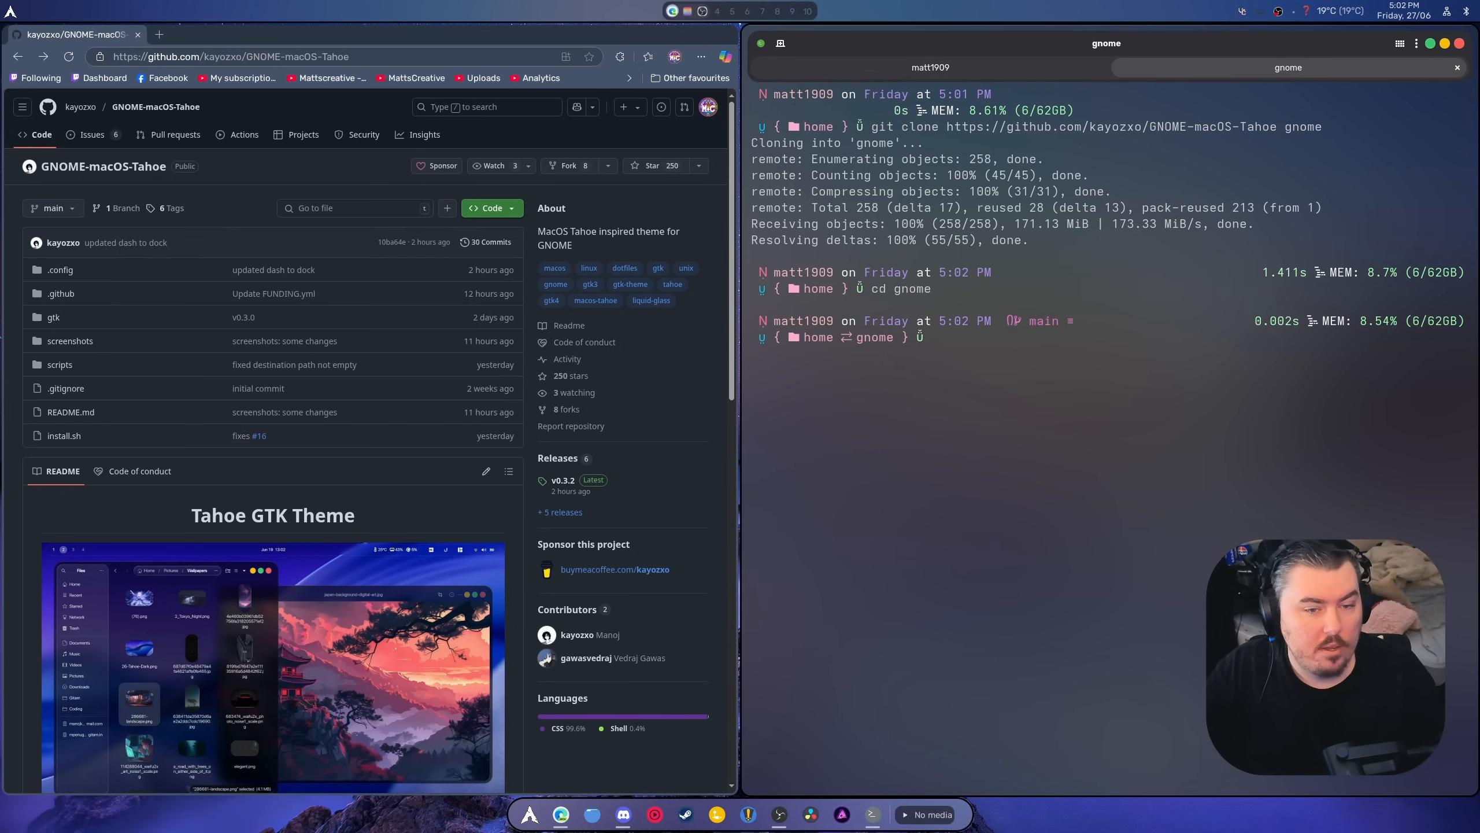
text(./in)
key(Tab)
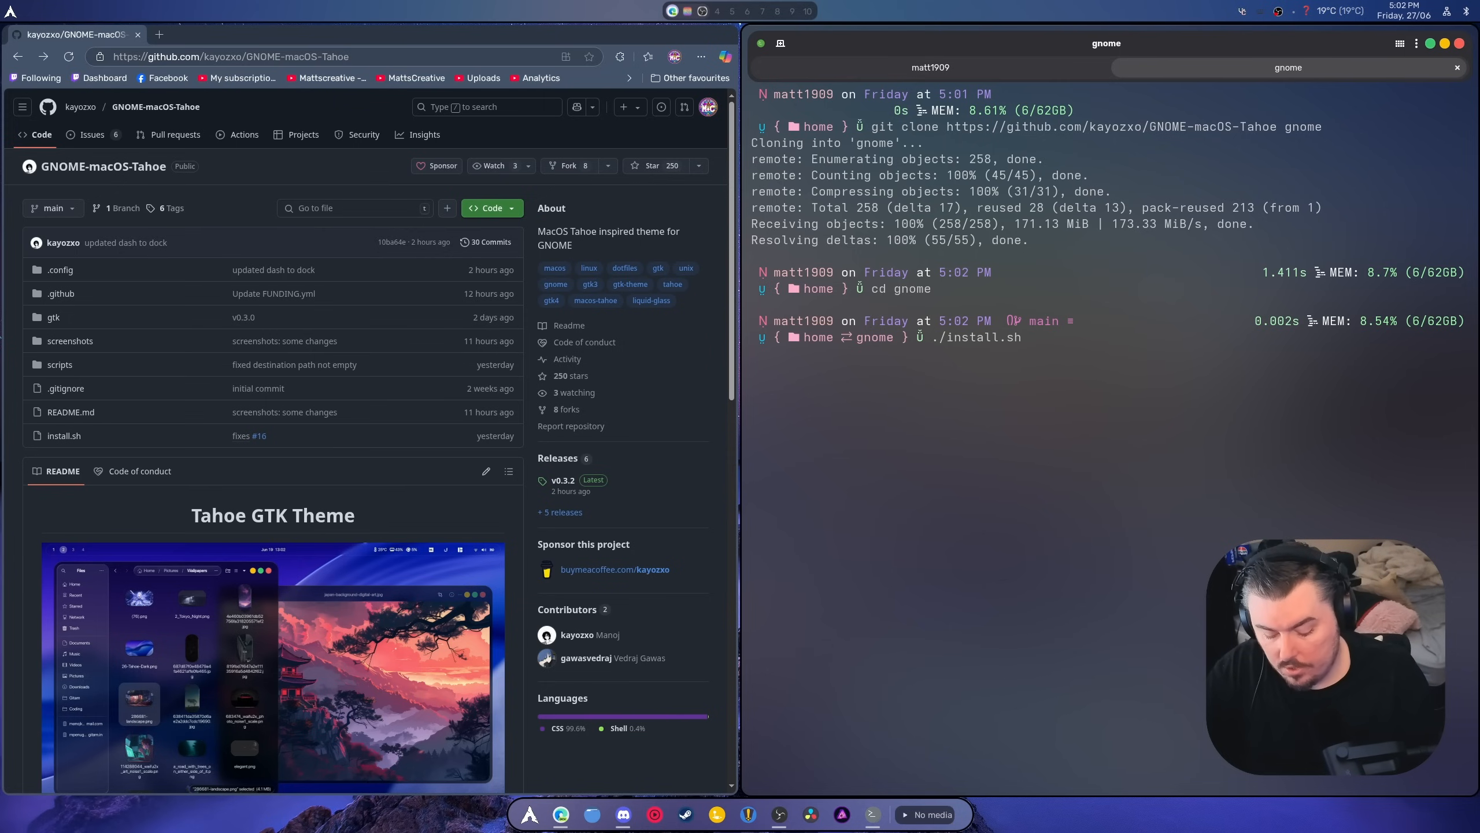
text( -d)
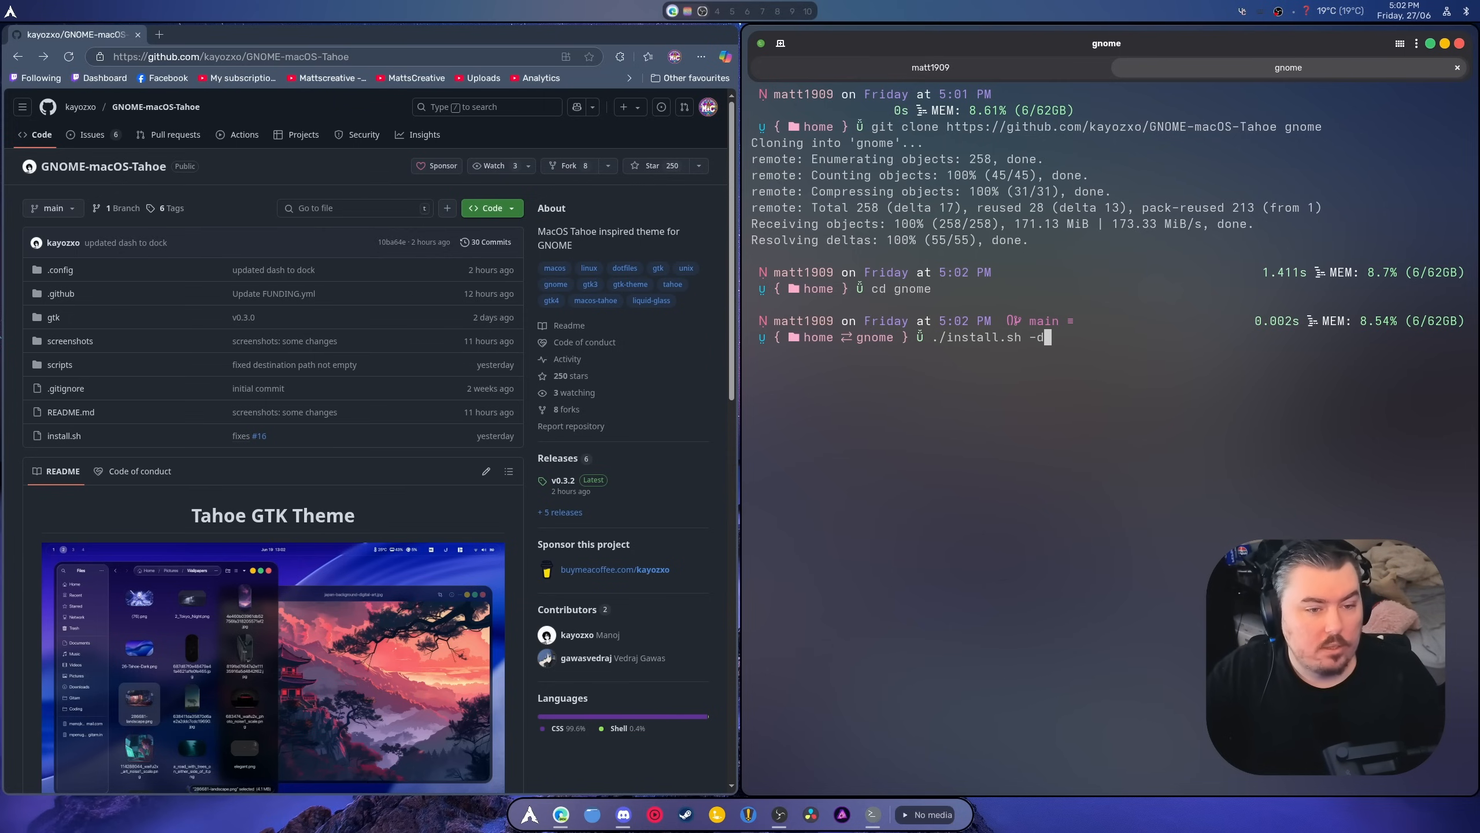
key(Return)
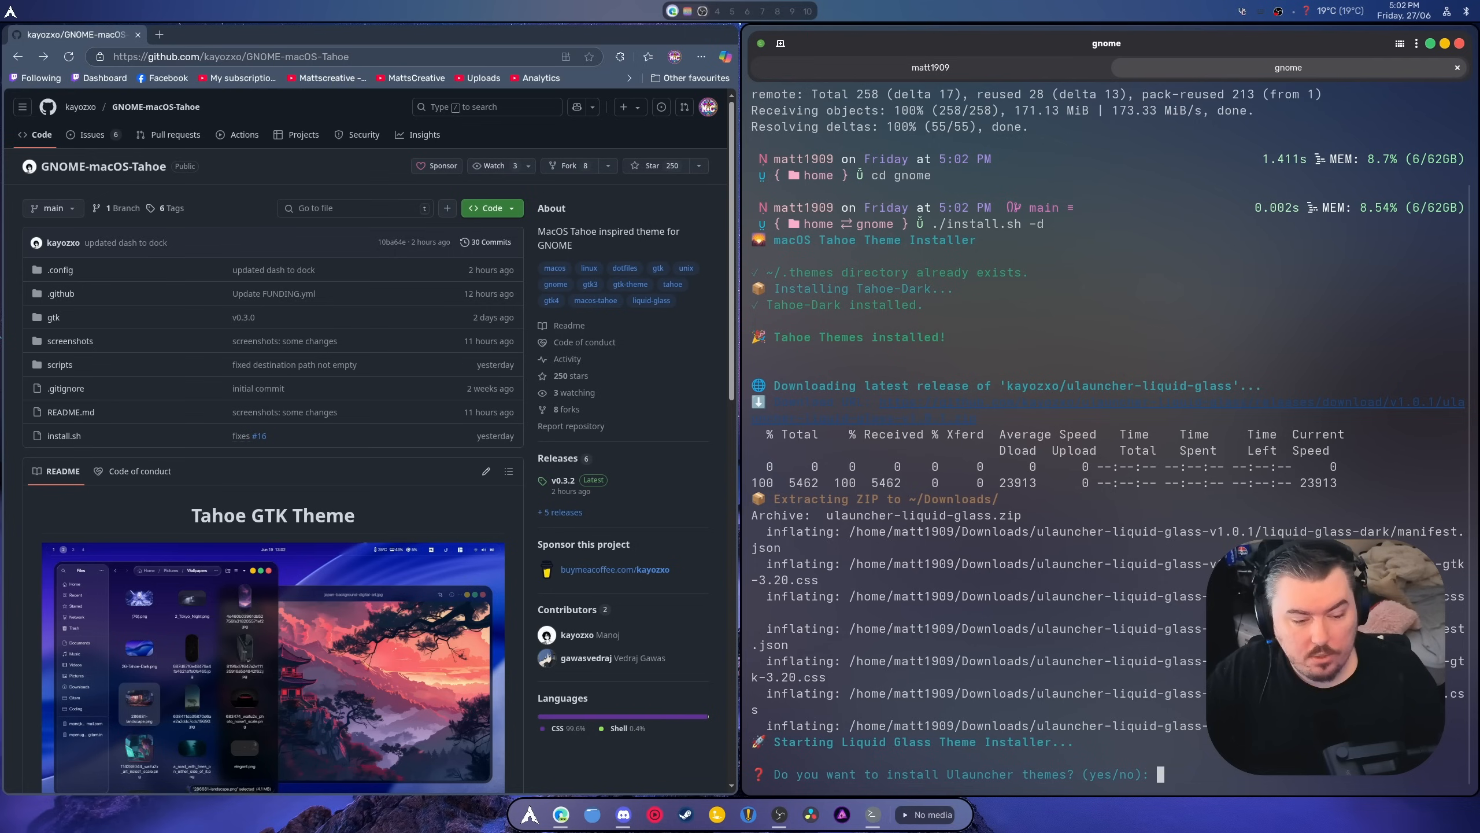
text(yes)
key(Return)
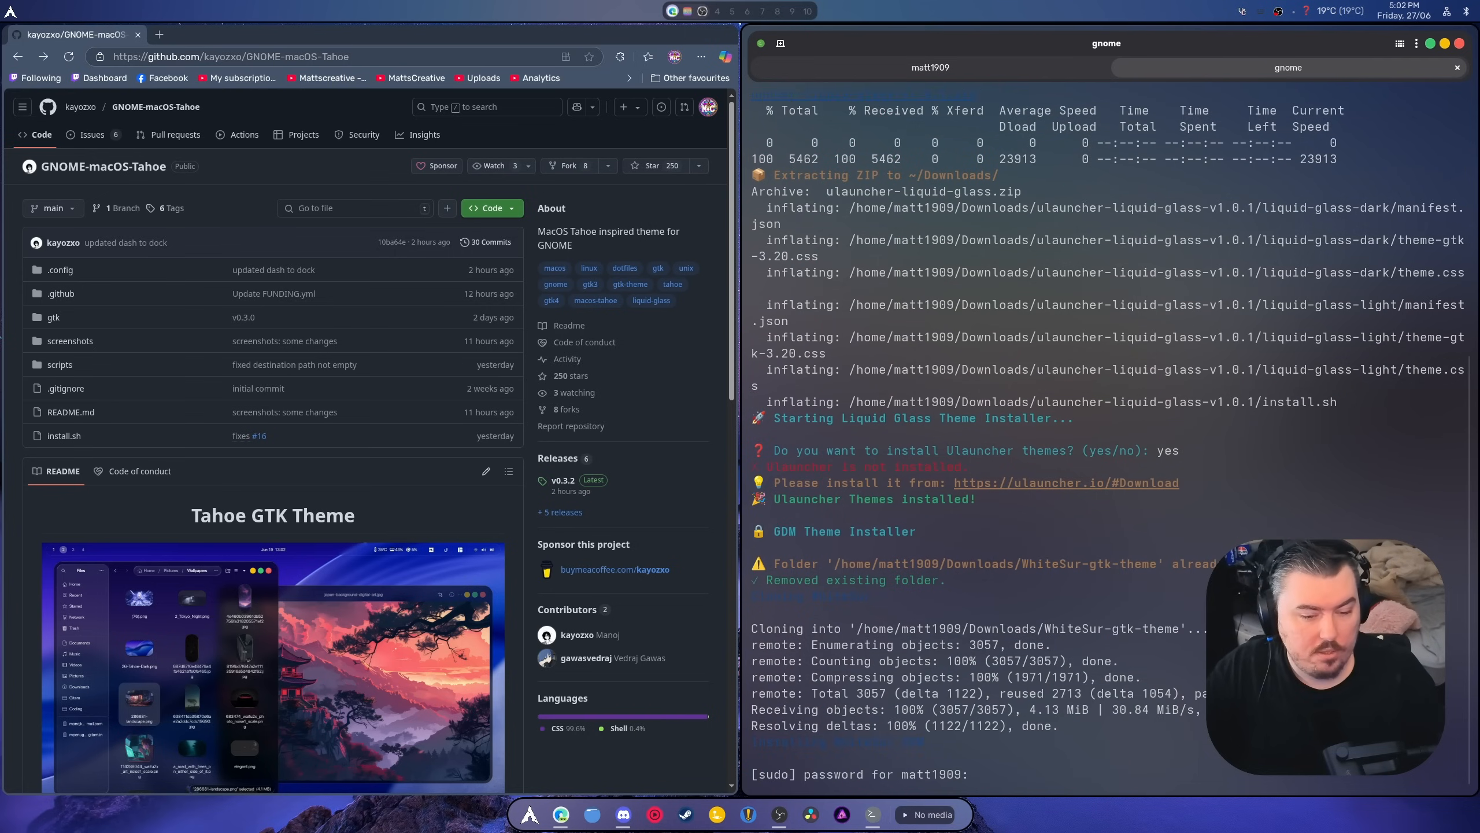
key(Return)
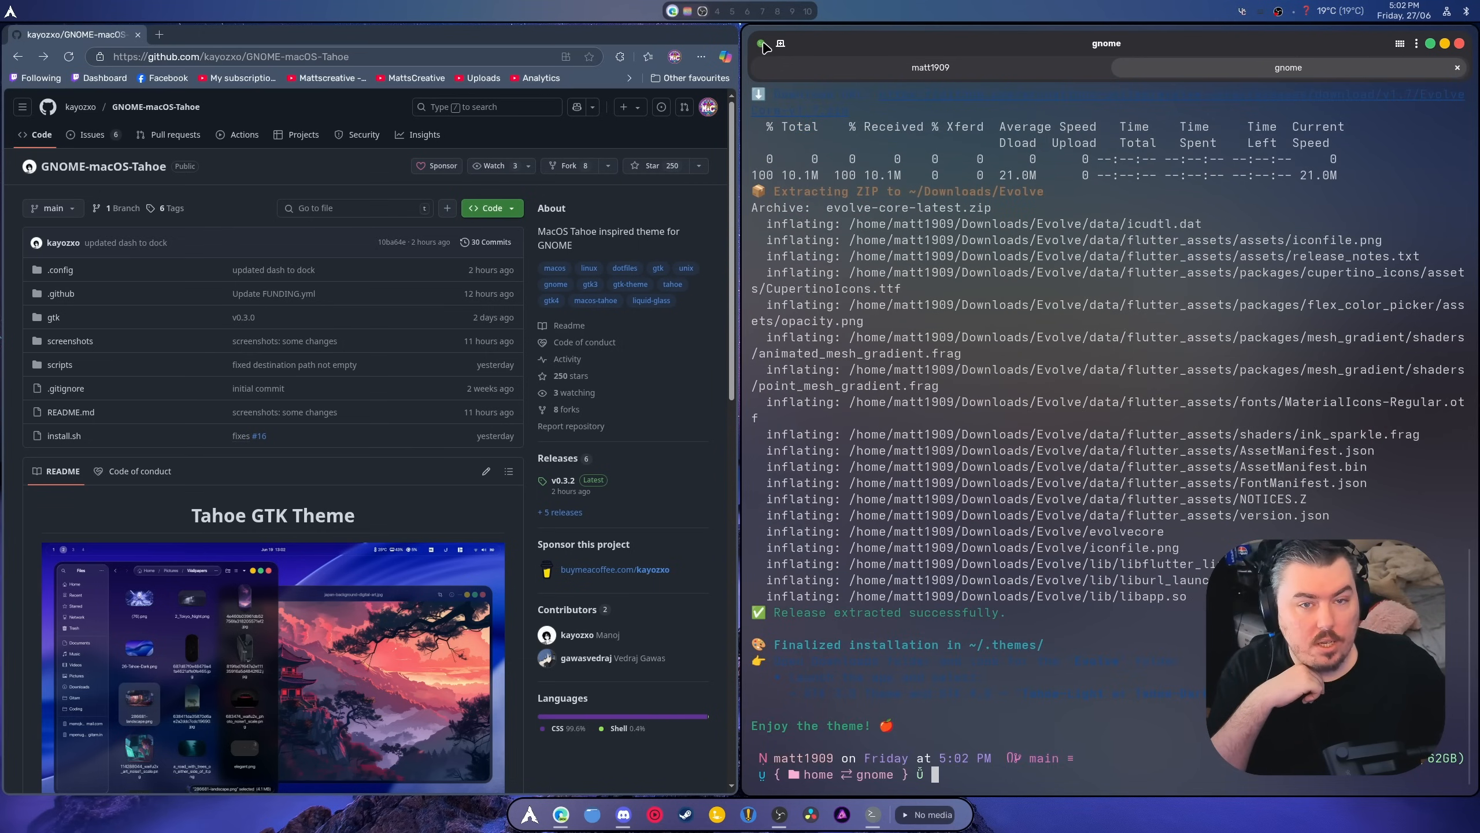
- Close the terminal, hide the browser and reach Downloads/Evolve in Files showing evolvecore
click(1459, 43)
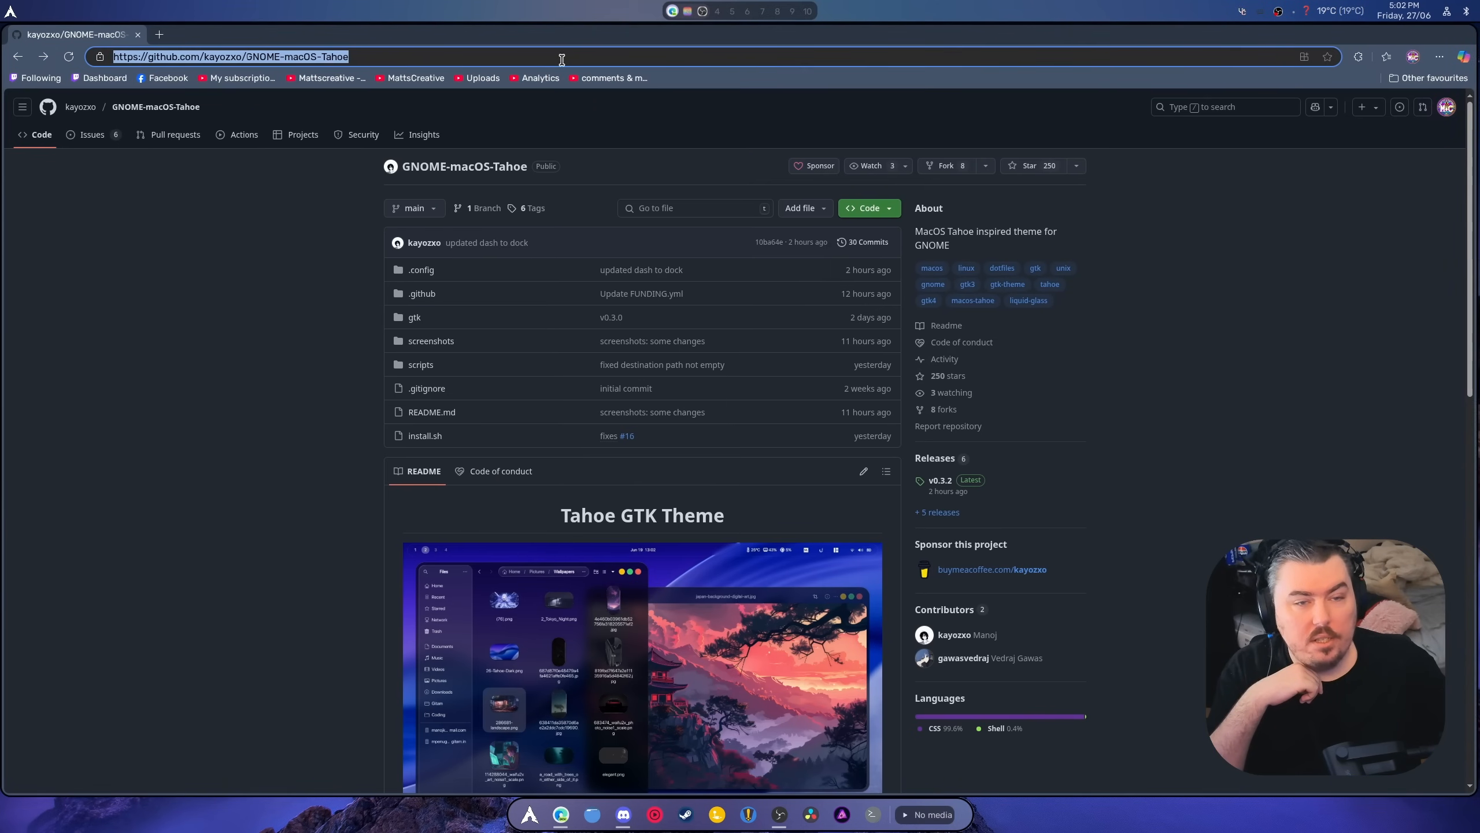
key(ctrl+q)
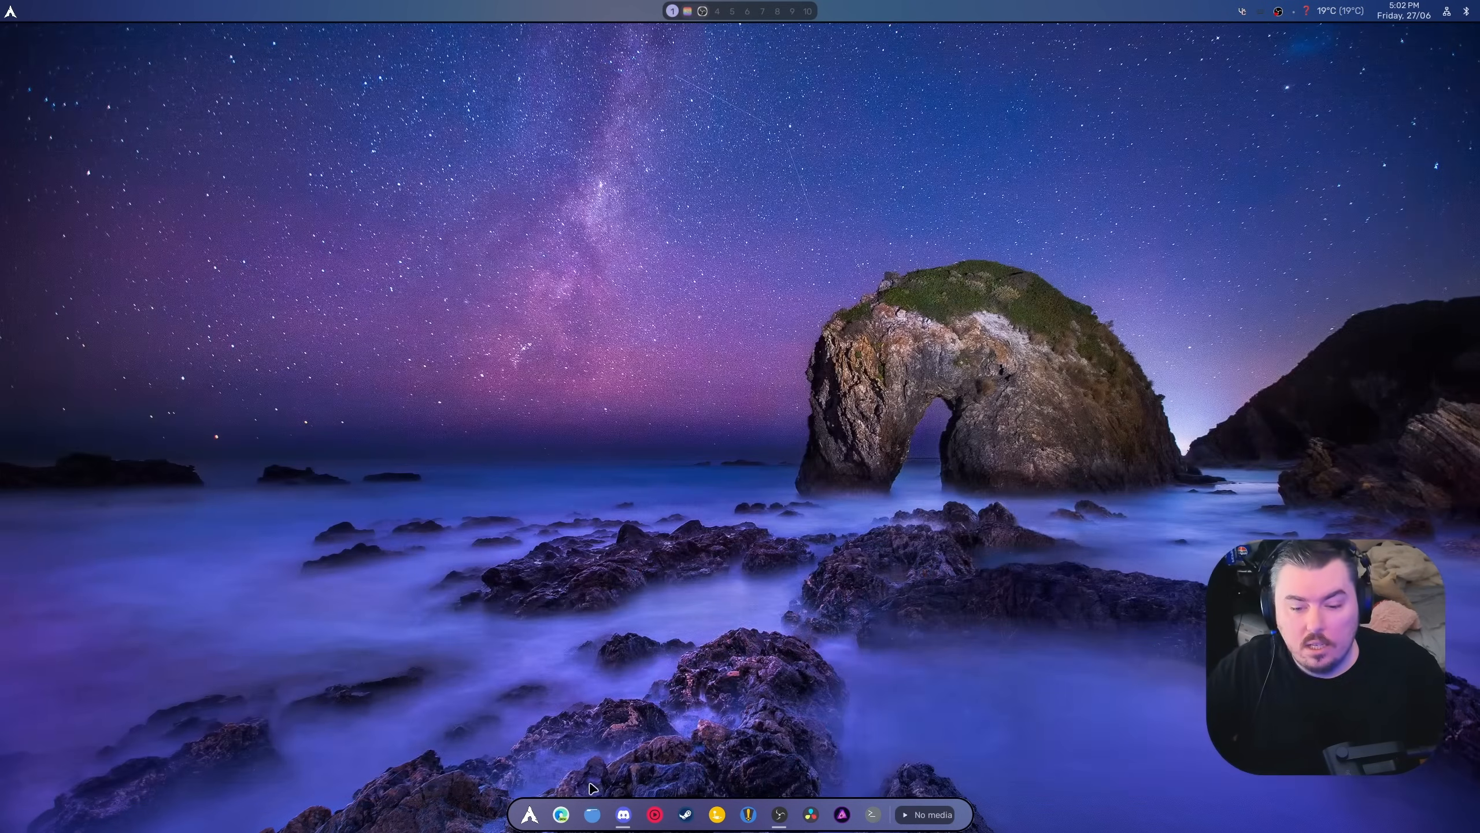
click(593, 814)
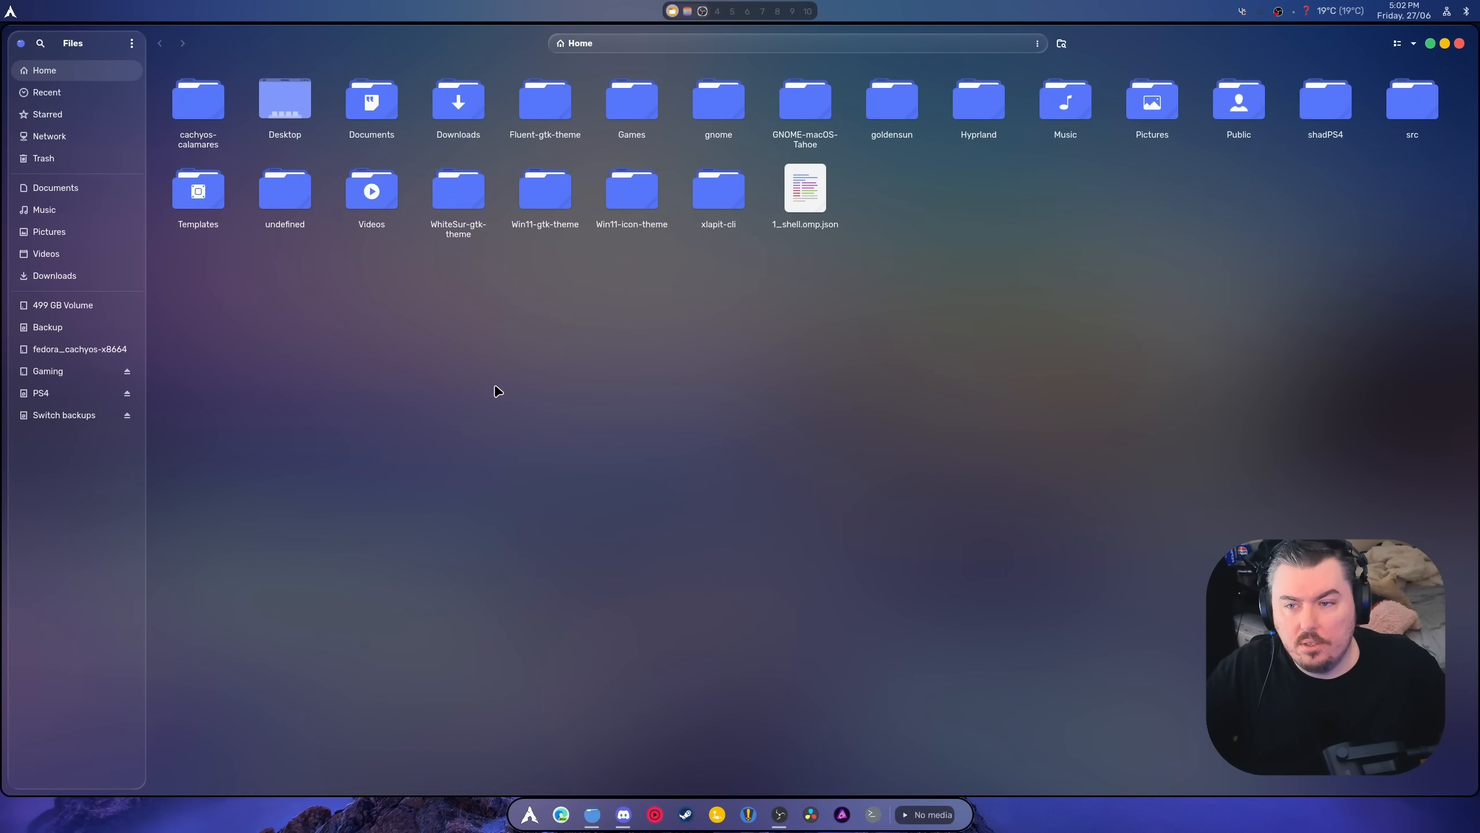
key(ctrl+q)
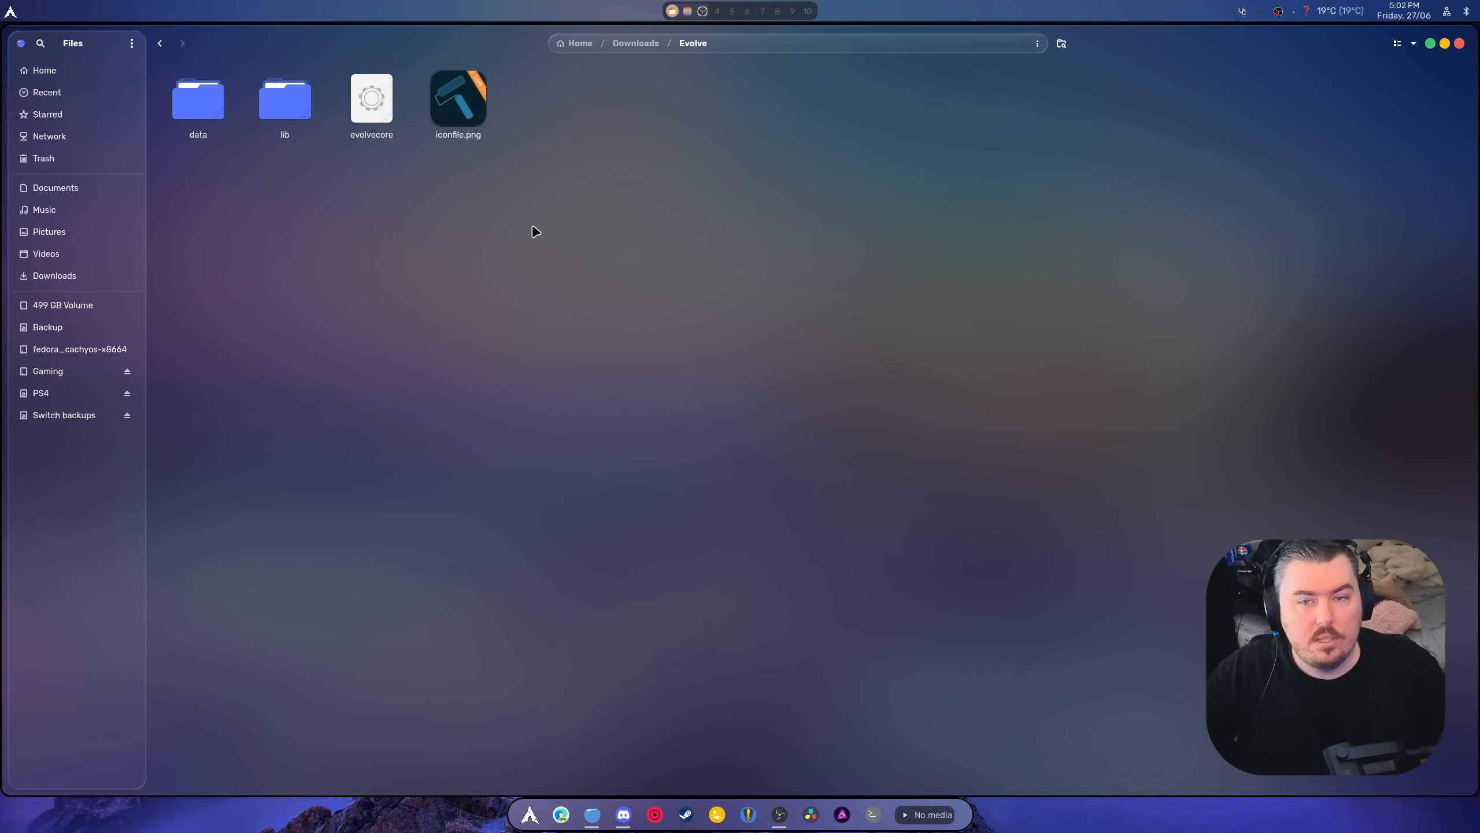
- Launch evolvecore, accept its terms notices and close the Files window
right_click(390, 130)
click(399, 132)
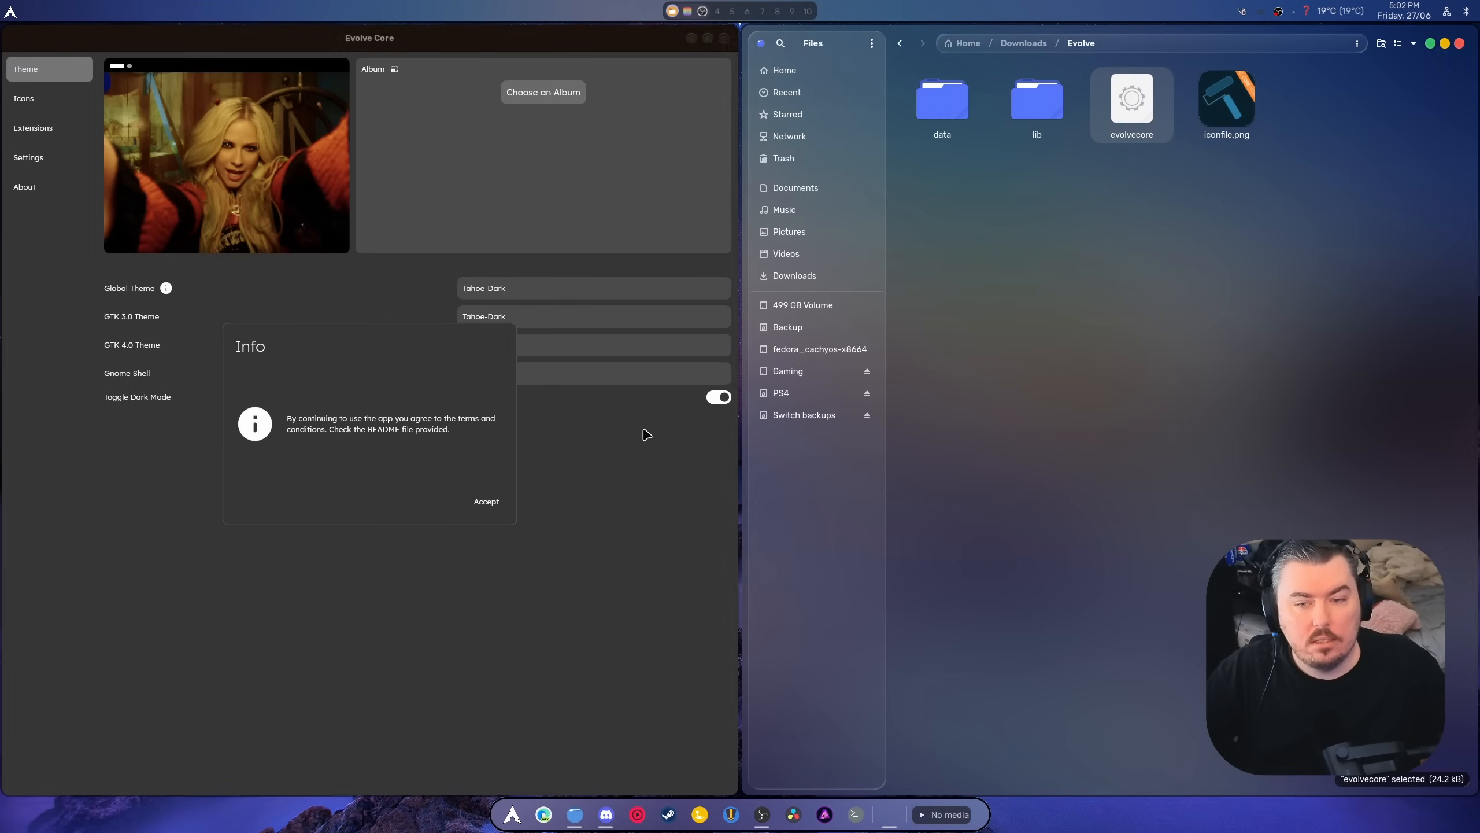
click(487, 502)
click(490, 503)
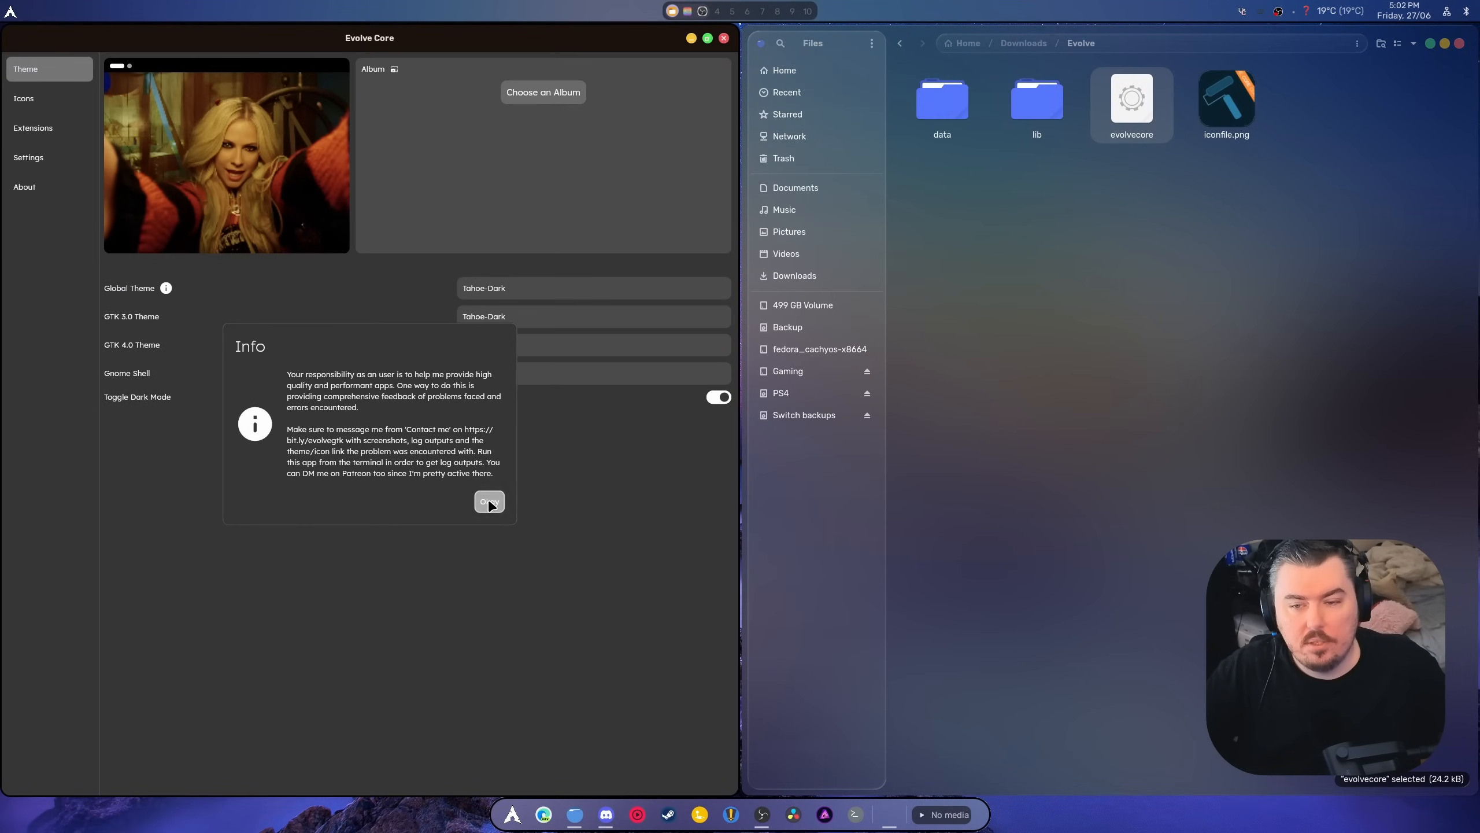
click(1460, 43)
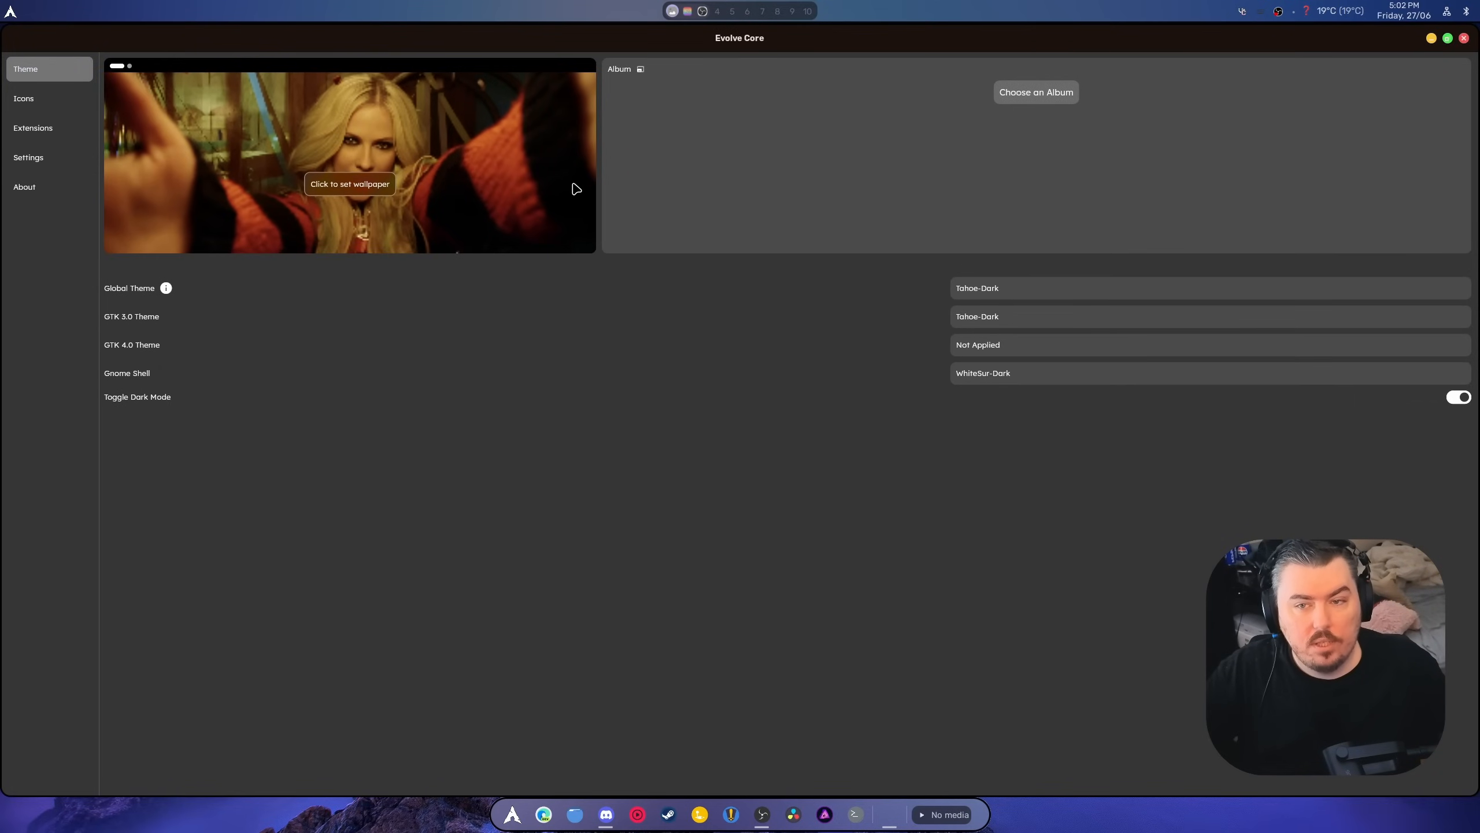
- Set the GTK 4.0 theme to Tahoe-Dark, leaving the Gnome Shell theme at WhiteSur-Dark
click(996, 356)
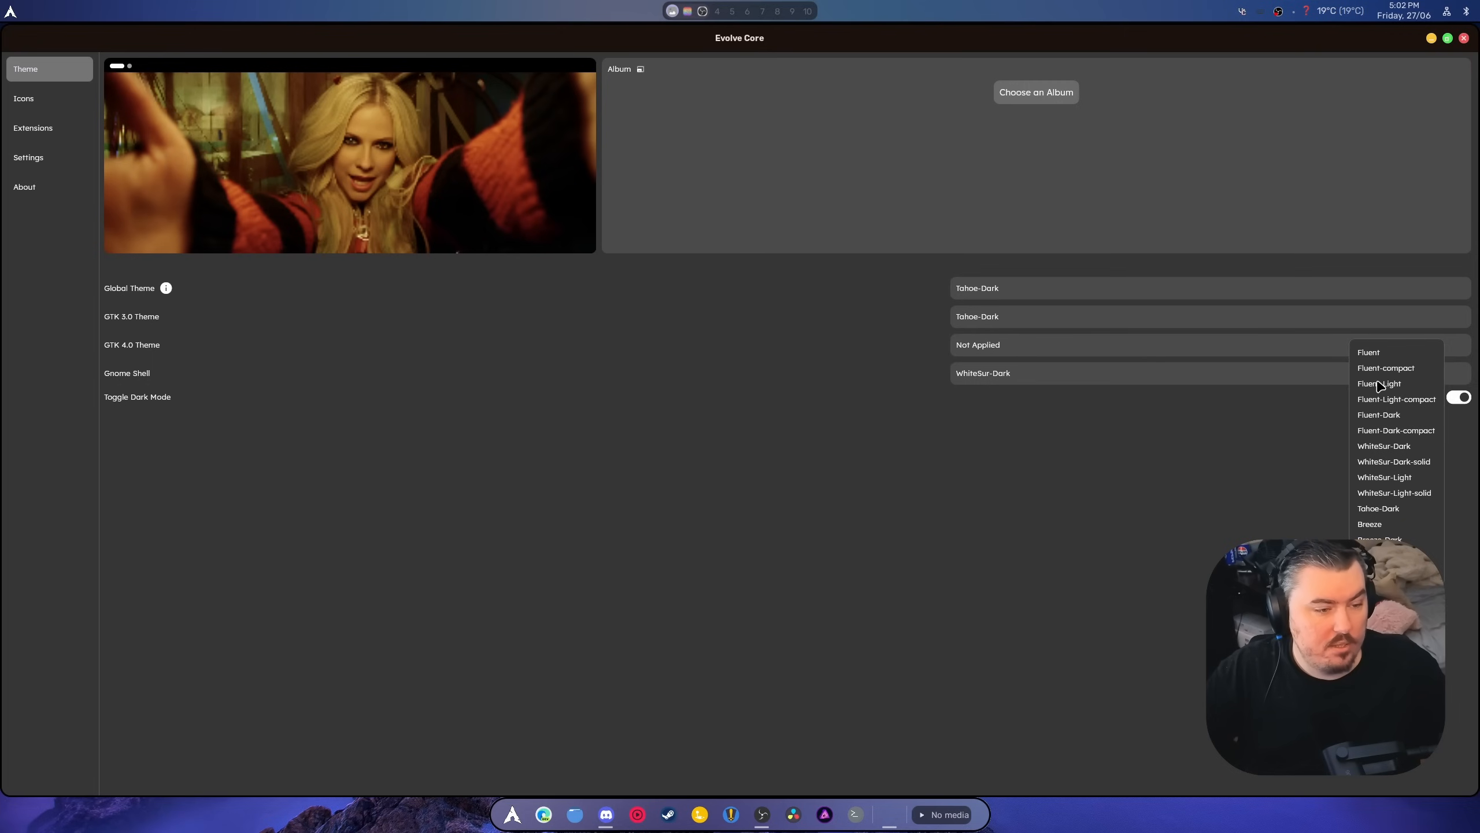
click(1384, 509)
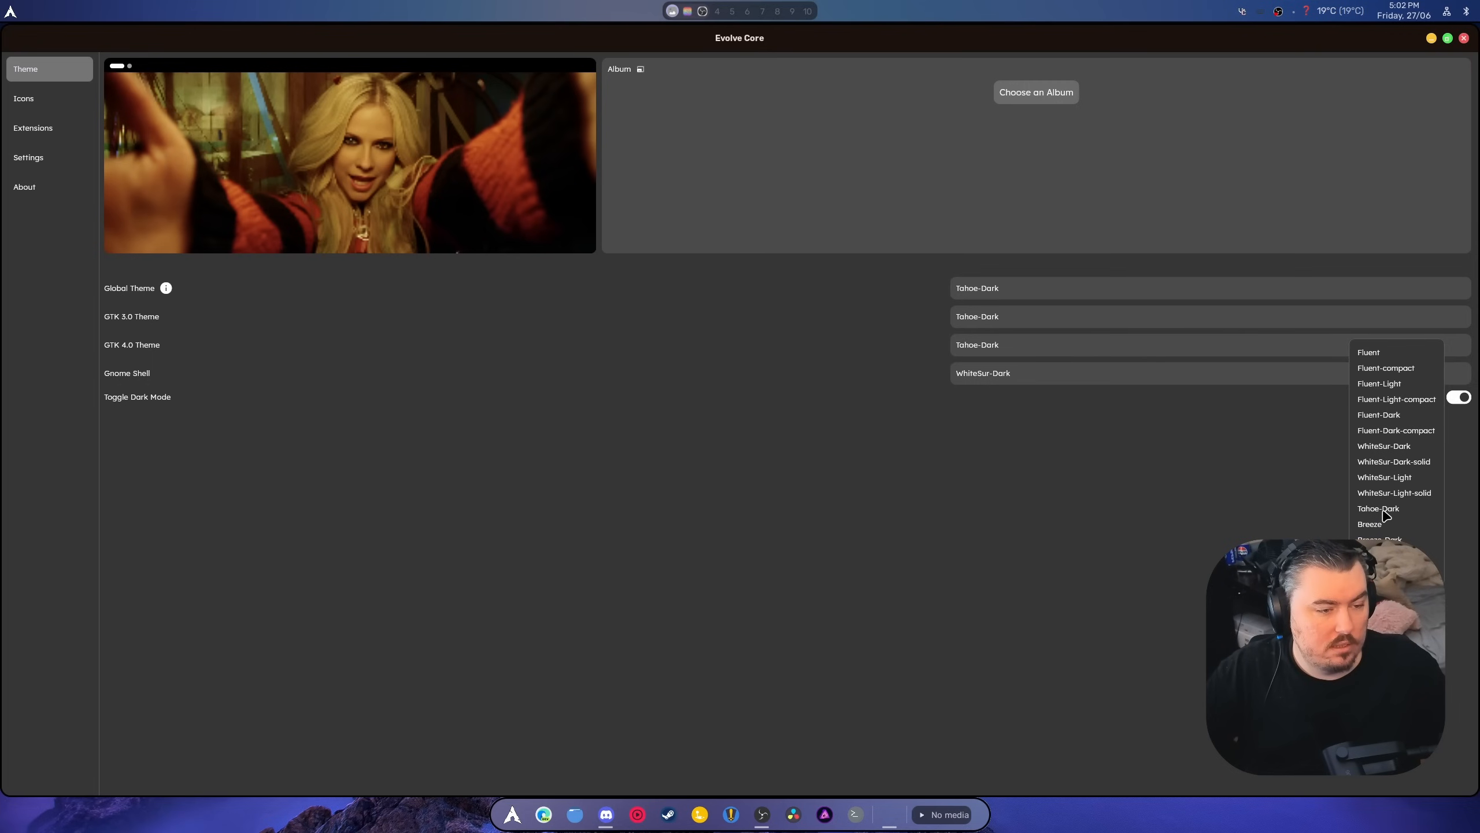
click(983, 382)
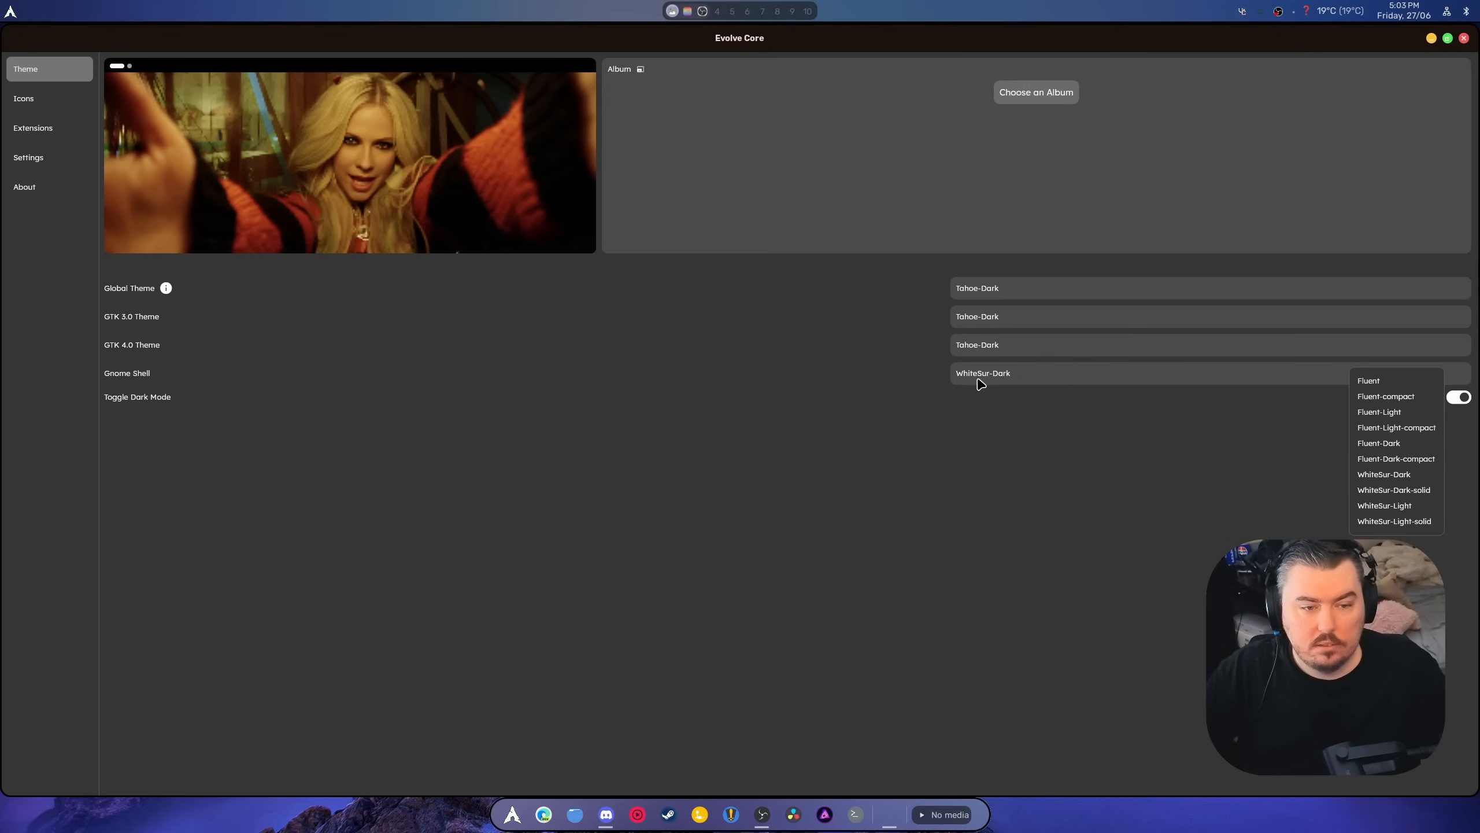
click(975, 461)
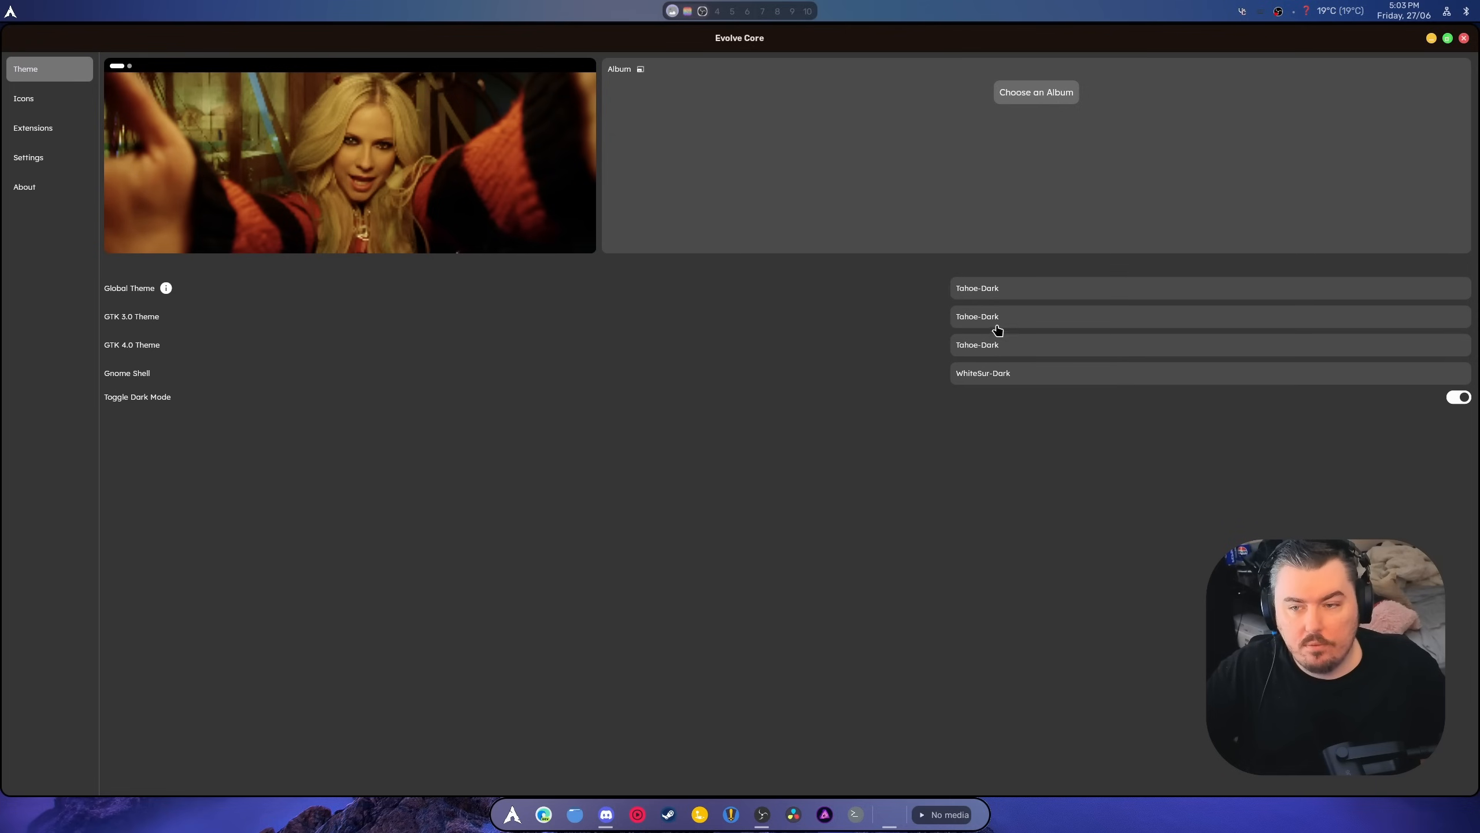
- Browse the Icons (Win11 pack), Extensions, Settings and About pages, then close Evolve Core
click(23, 98)
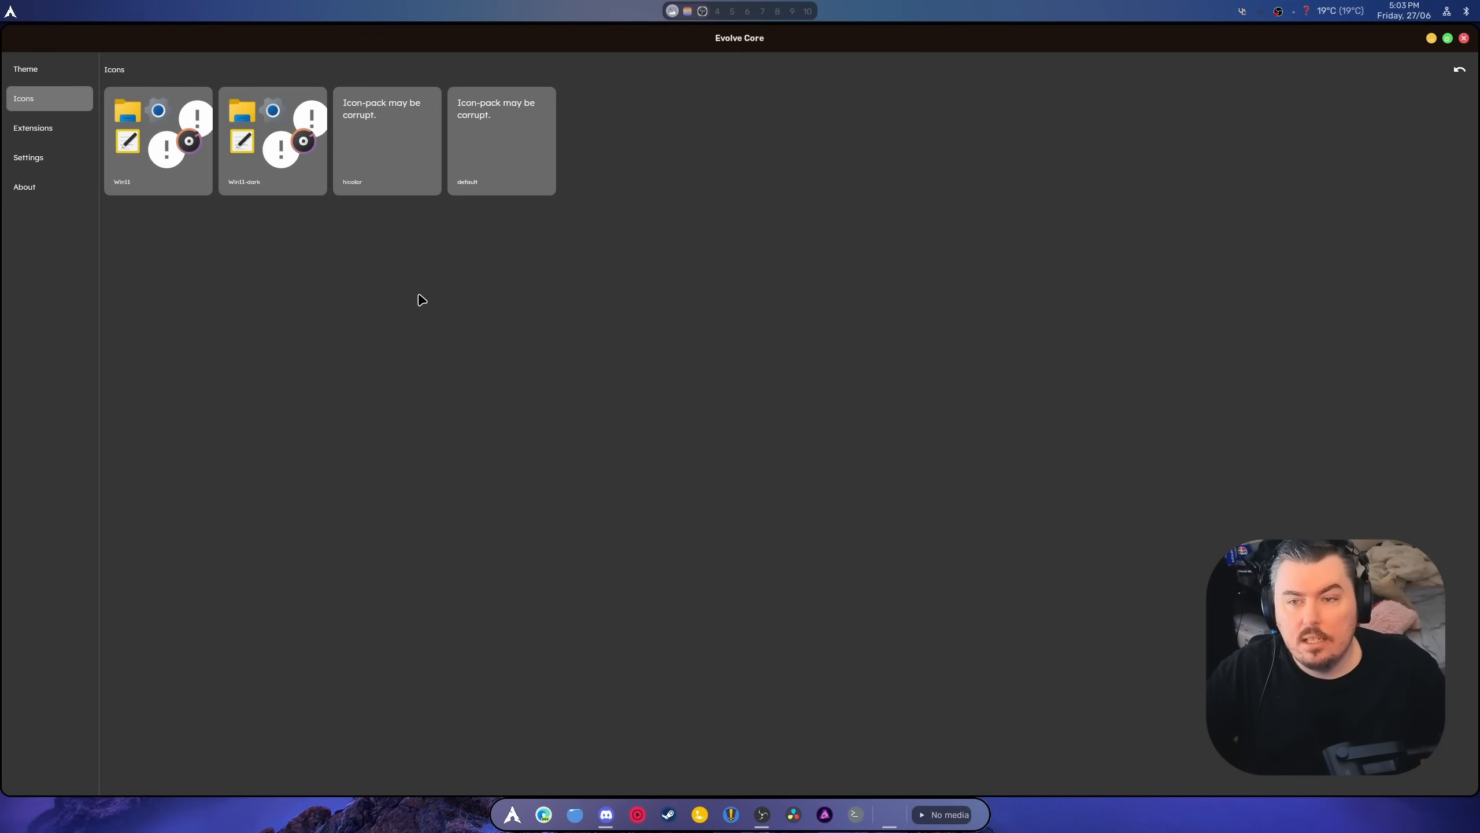
click(136, 174)
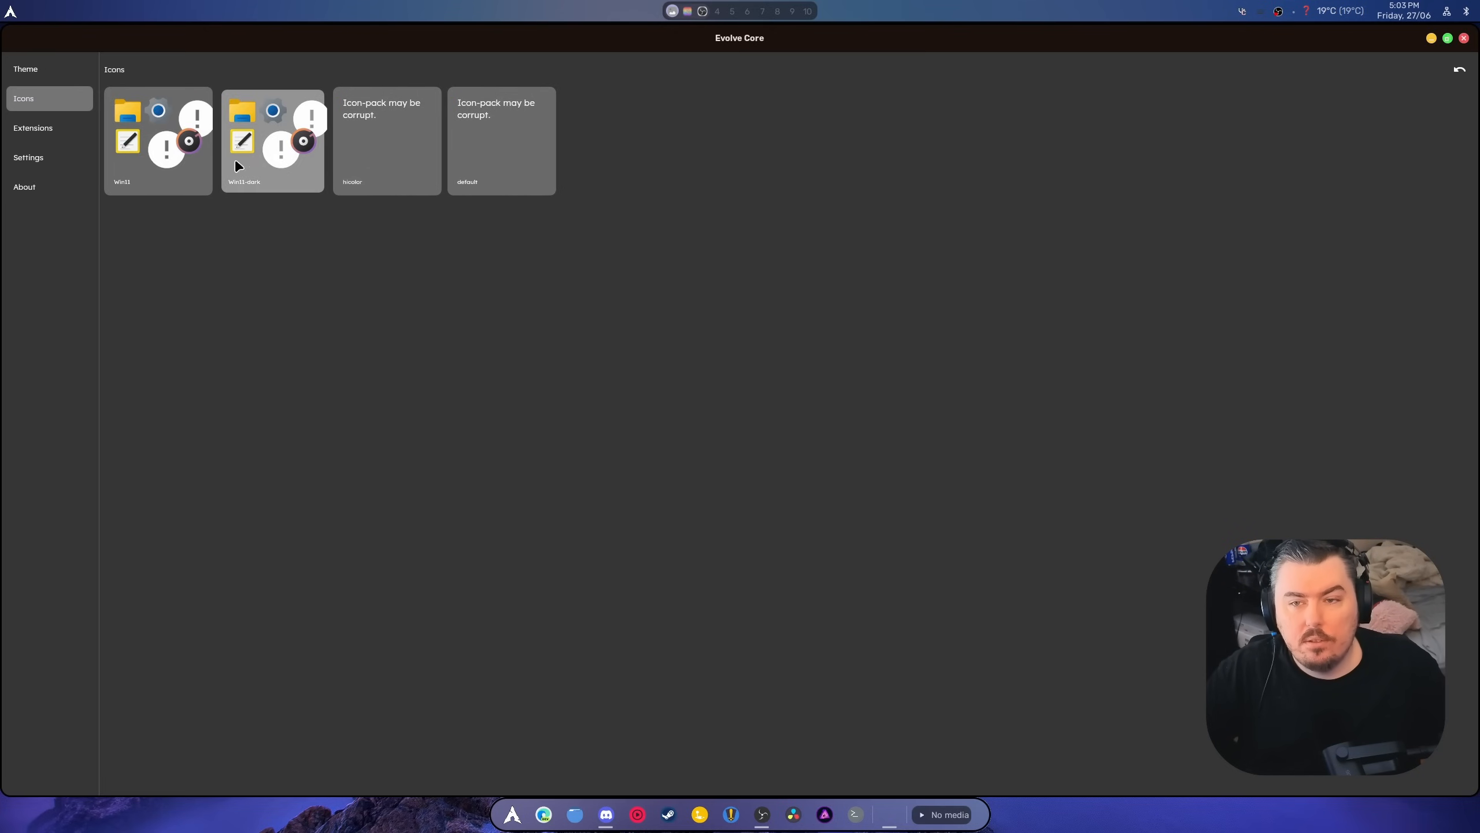
click(33, 128)
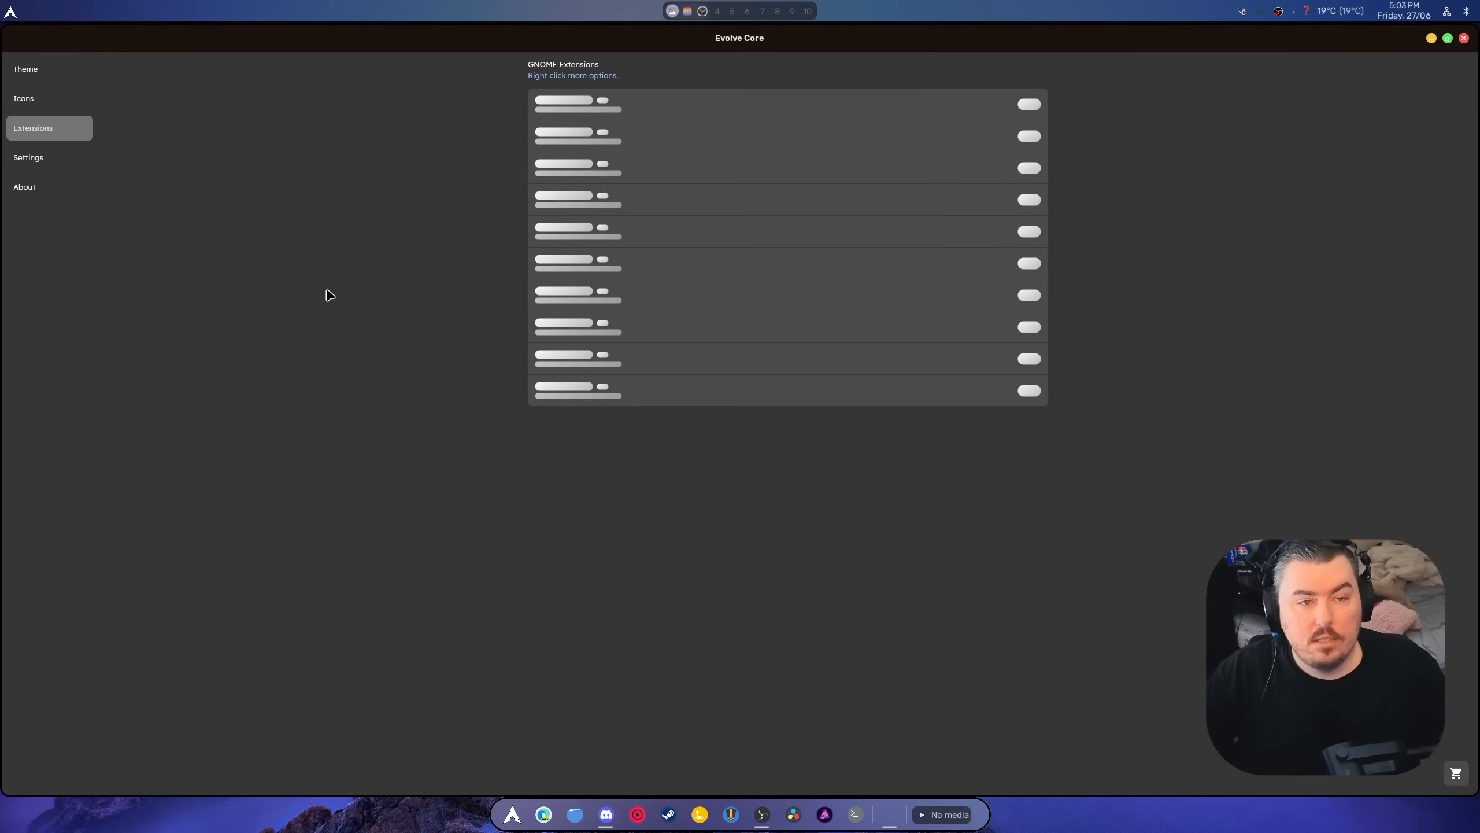
click(36, 160)
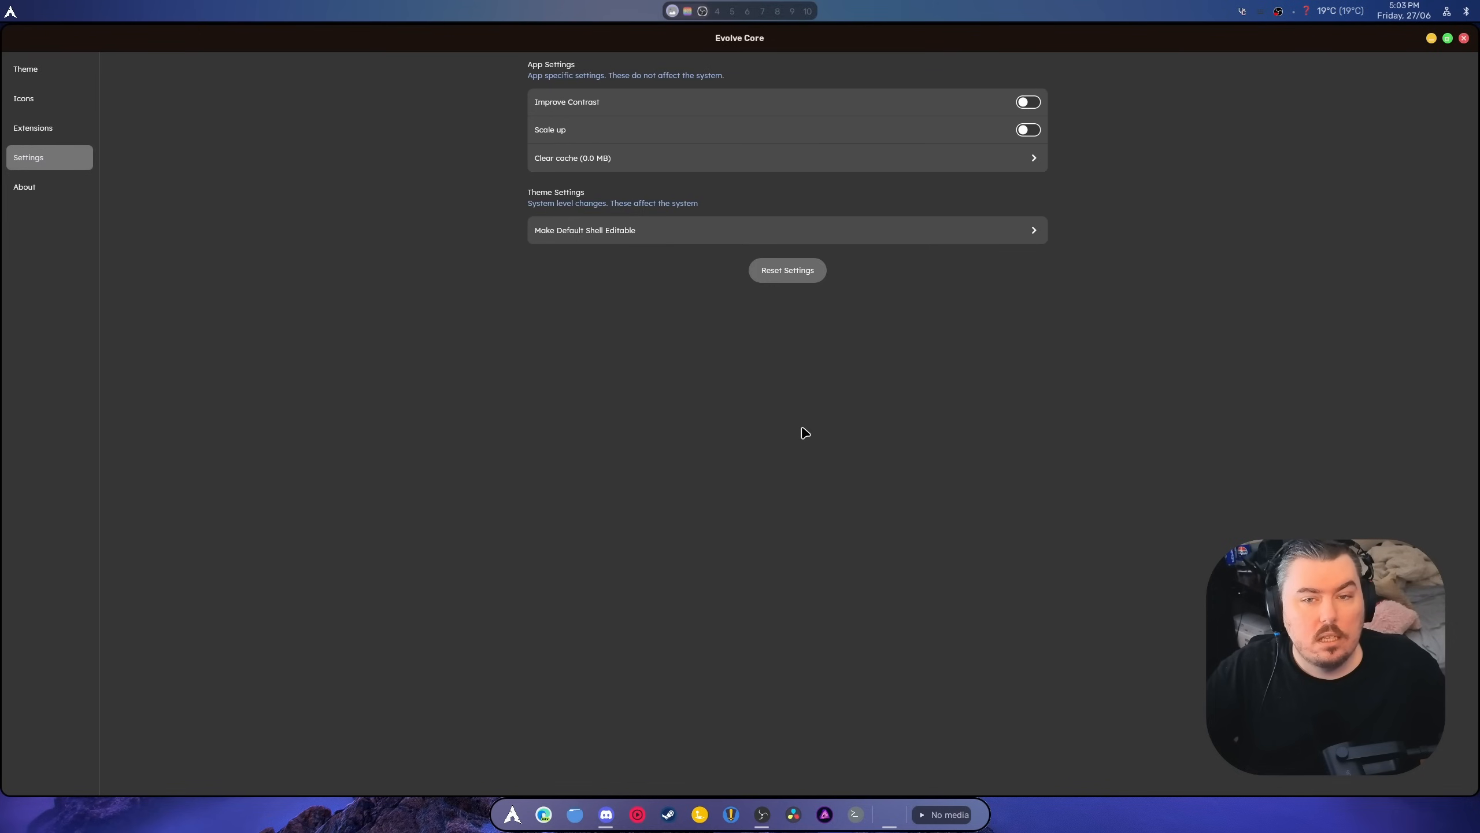
click(81, 188)
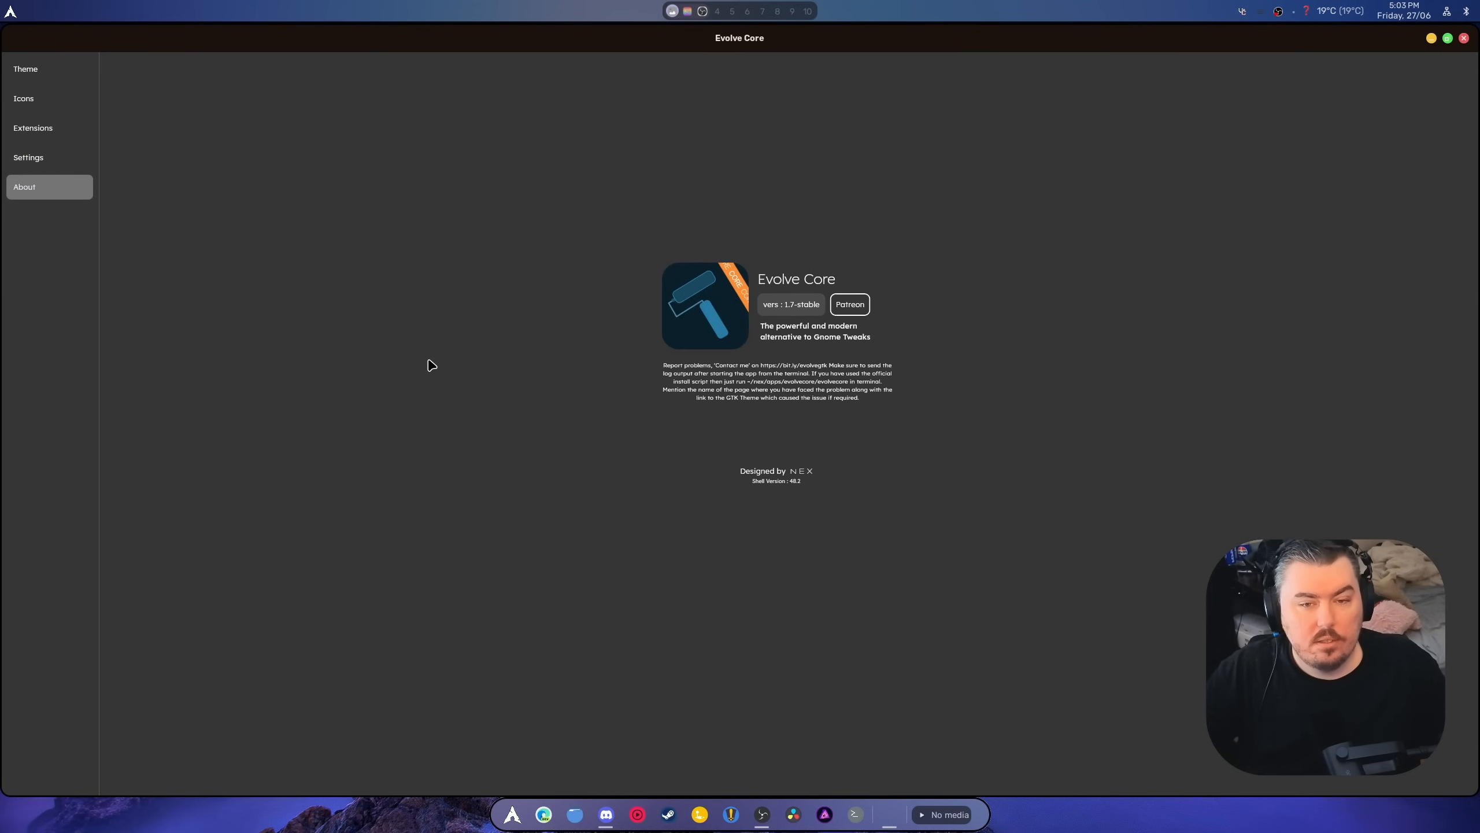
key(alt+F4)
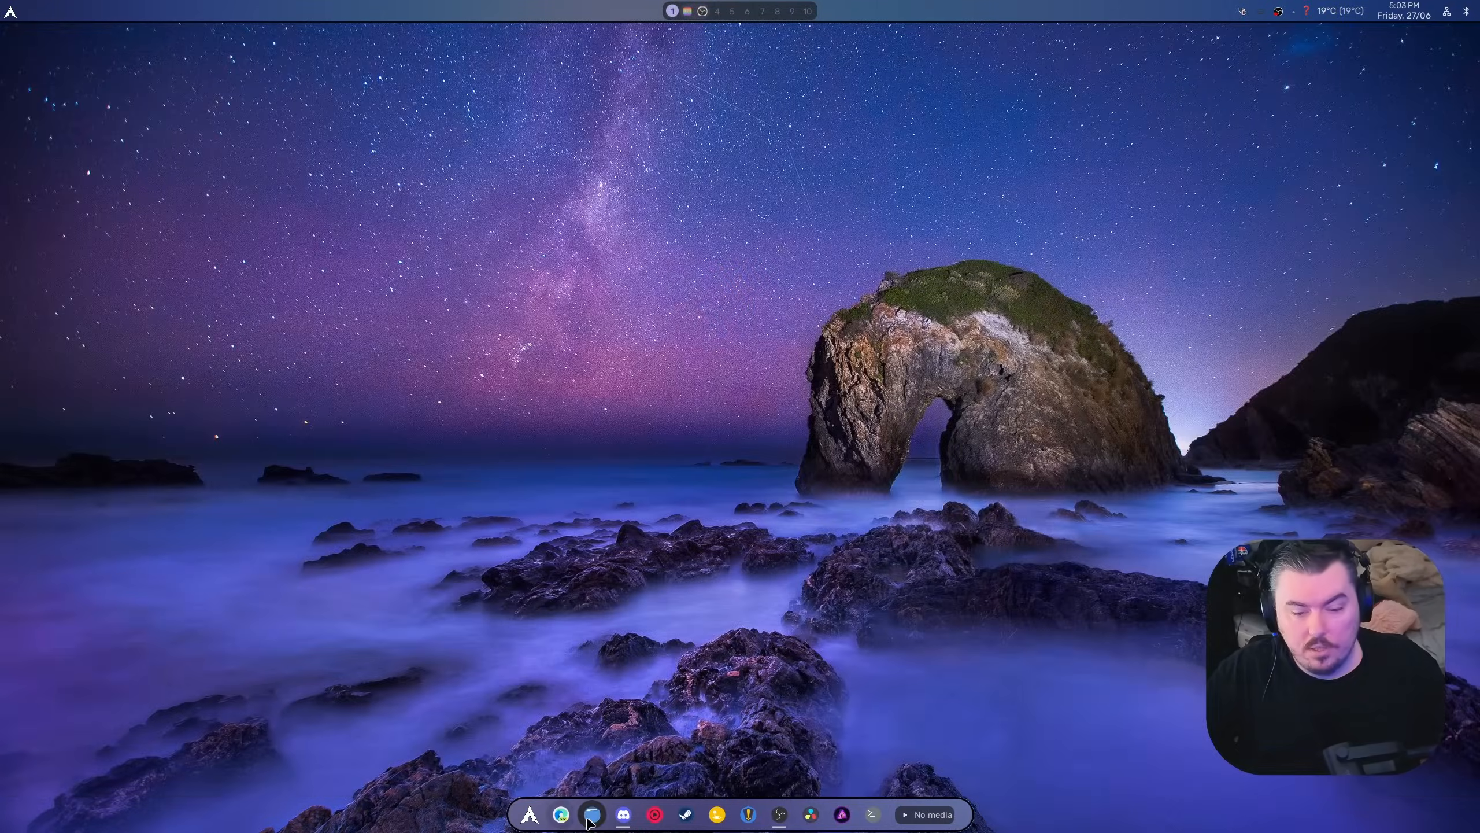
click(592, 816)
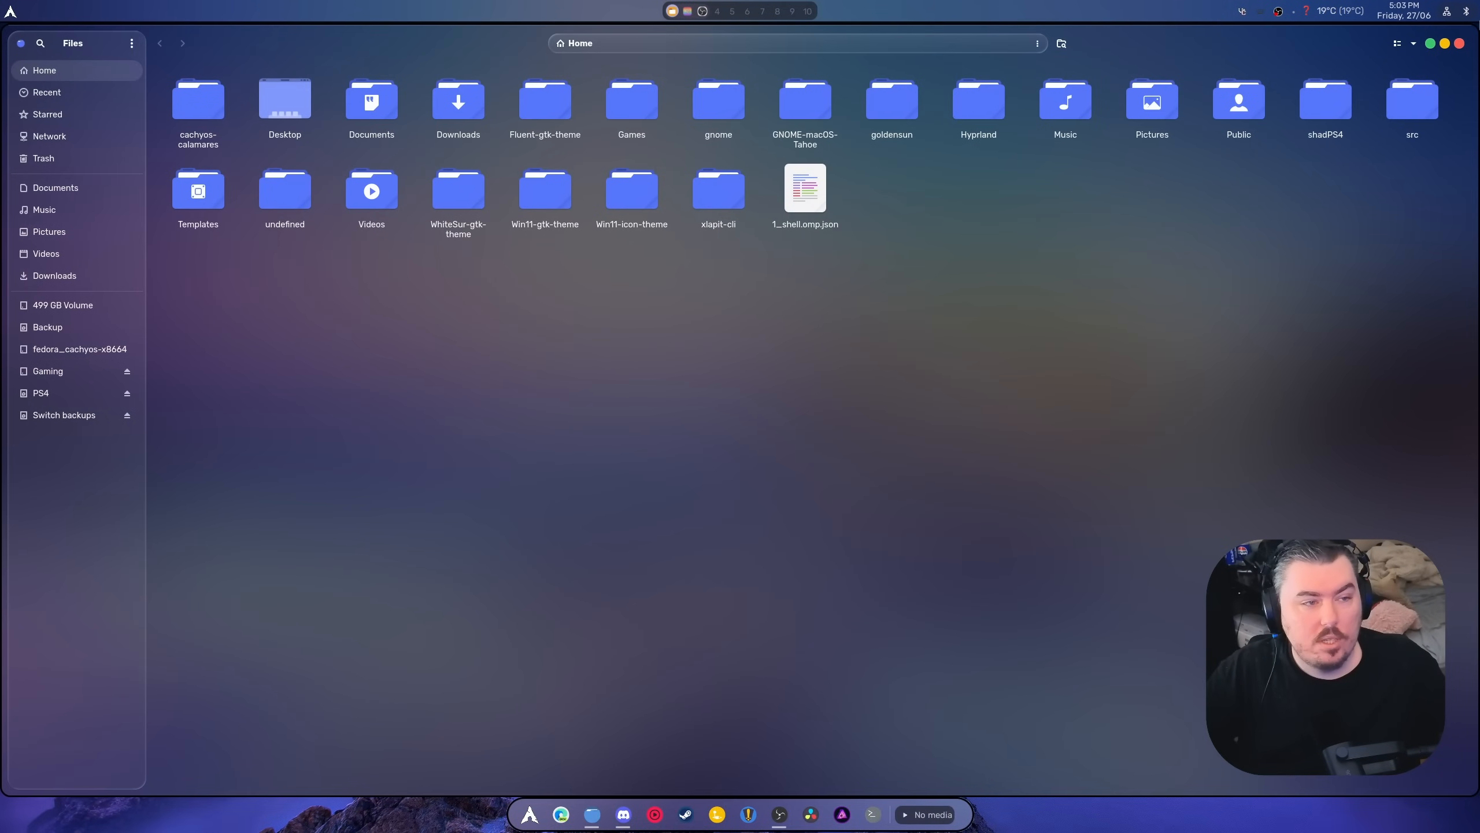
click(1461, 43)
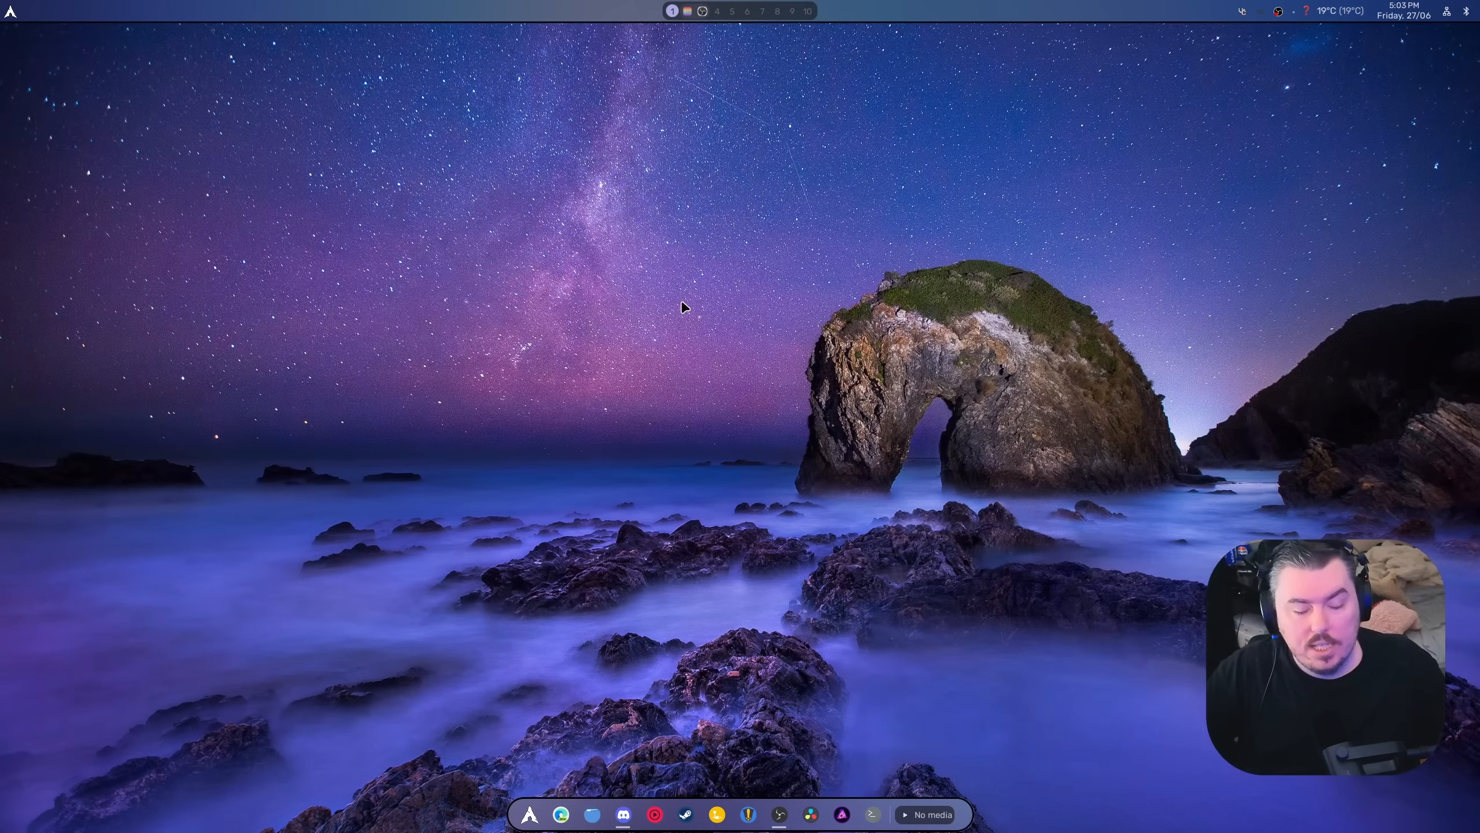